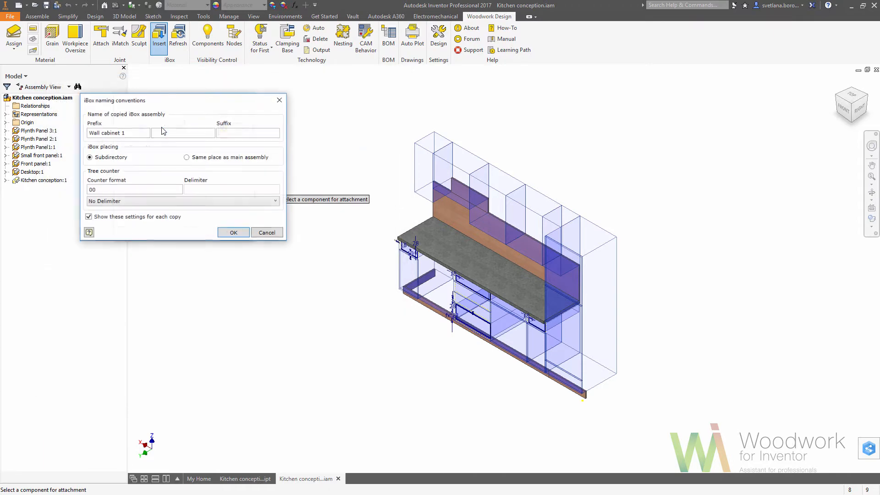
Insert the iBox copy named Wall cabinet 1 and attach its Top, Front and Right to the leftmost upper skeleton body
{"action": "left_click", "coordinate": [231, 233]}
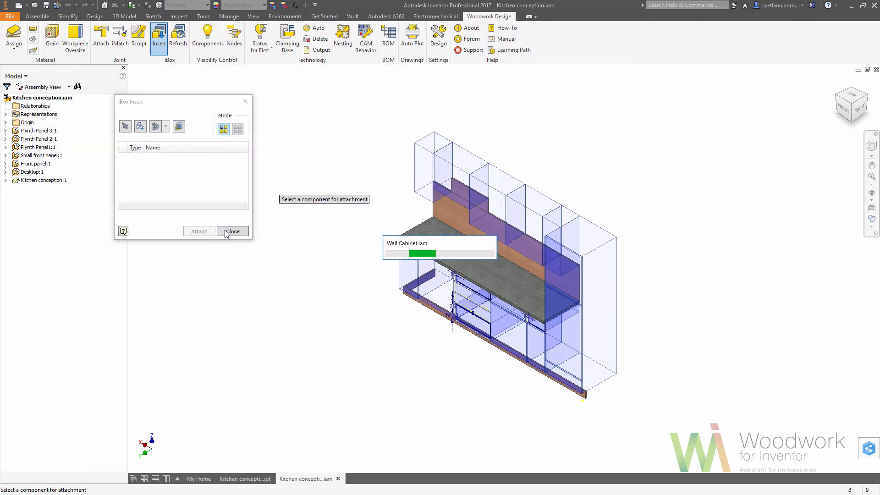
{"action": "left_click", "coordinate": [179, 127]}
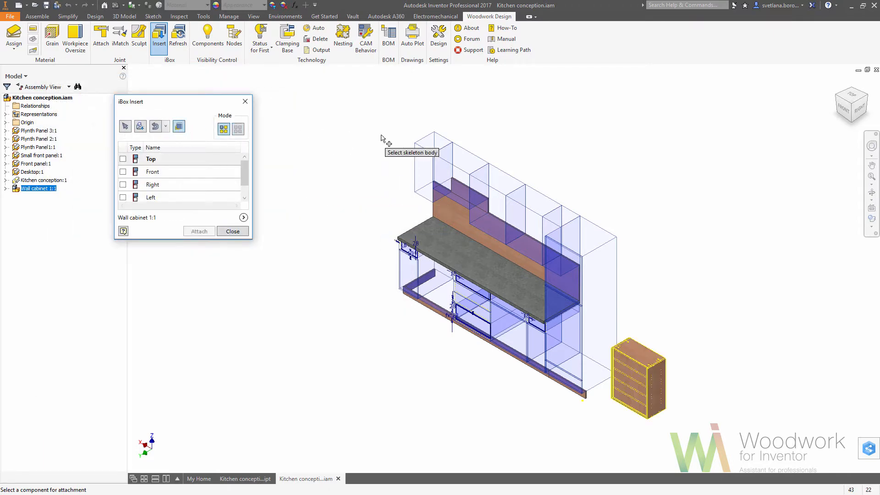
{"action": "left_click", "coordinate": [429, 144]}
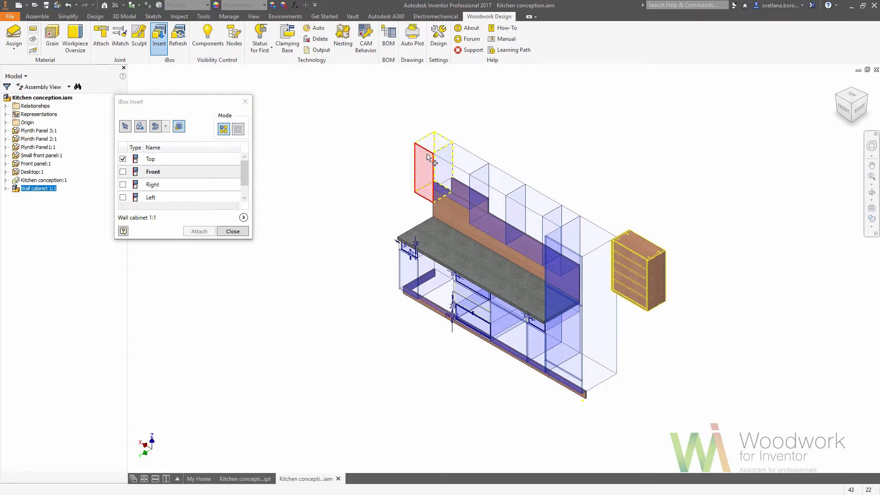
{"action": "left_click", "coordinate": [436, 158]}
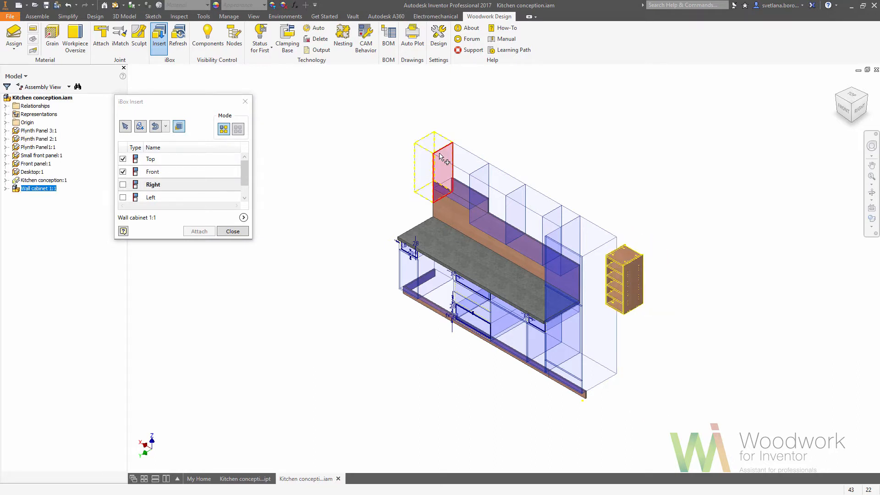
{"action": "left_click", "coordinate": [440, 158]}
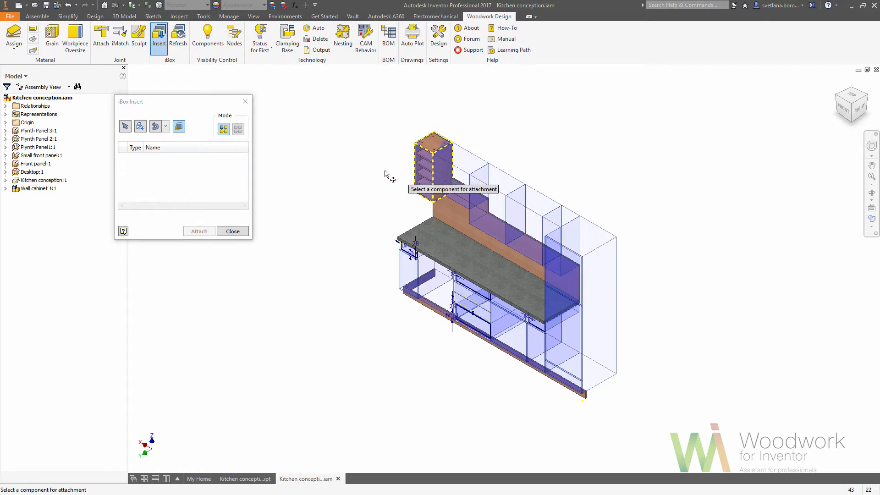
Load Cupboard for Hood.iam from the Wall Cabinets library as a new iBox copy named "Cupboard for hood"
{"action": "left_click", "coordinate": [140, 127]}
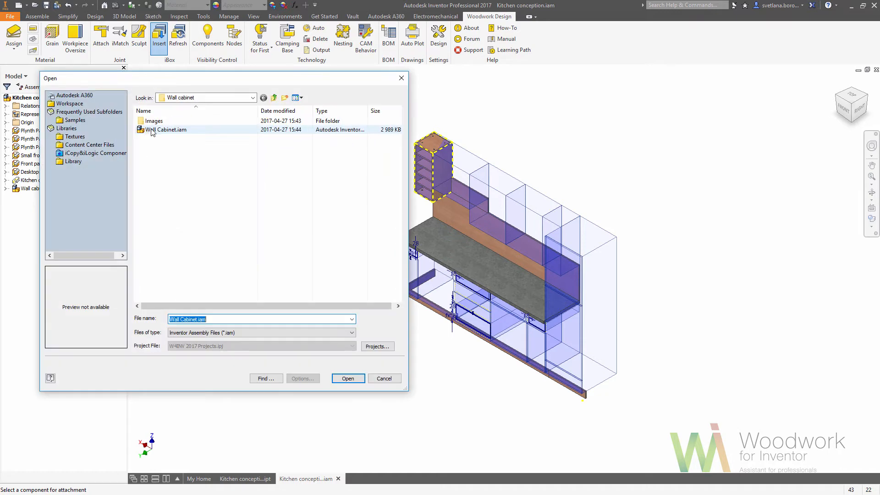
{"action": "left_click", "coordinate": [275, 98]}
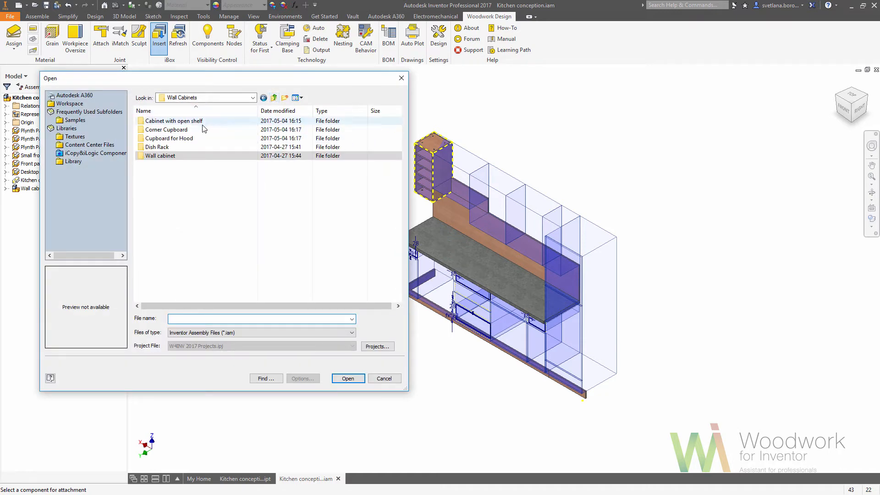
{"action": "double_click", "coordinate": [183, 138]}
{"action": "double_click", "coordinate": [182, 131]}
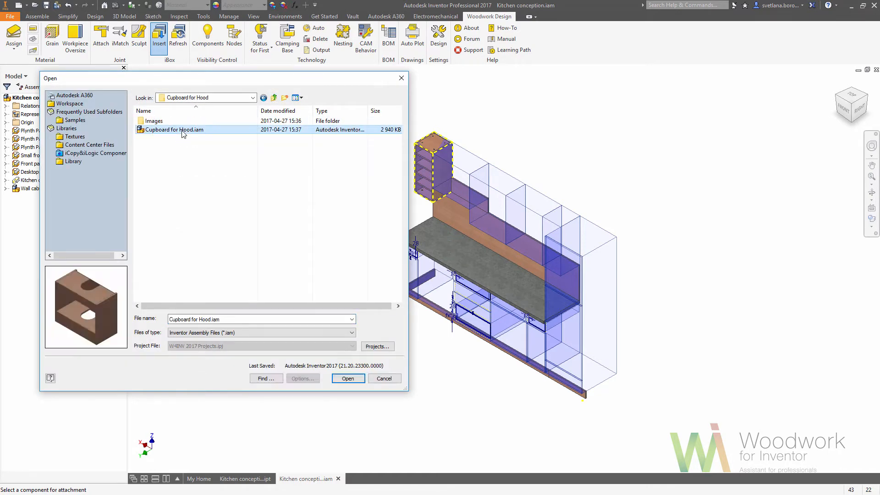
{"action": "left_click_drag", "start_coordinate": [129, 132], "coordinate": [23, 133]}
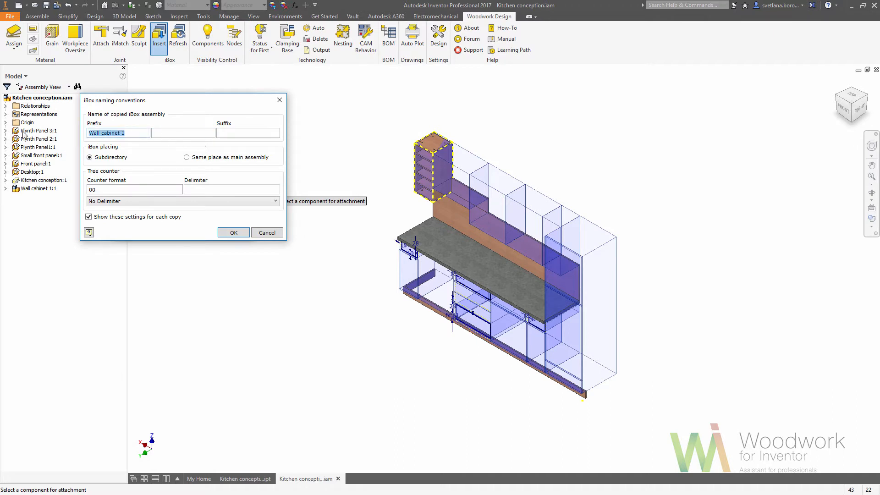
{"action": "type", "text": "Cupboard for hood"}
{"action": "left_click", "coordinate": [233, 233]}
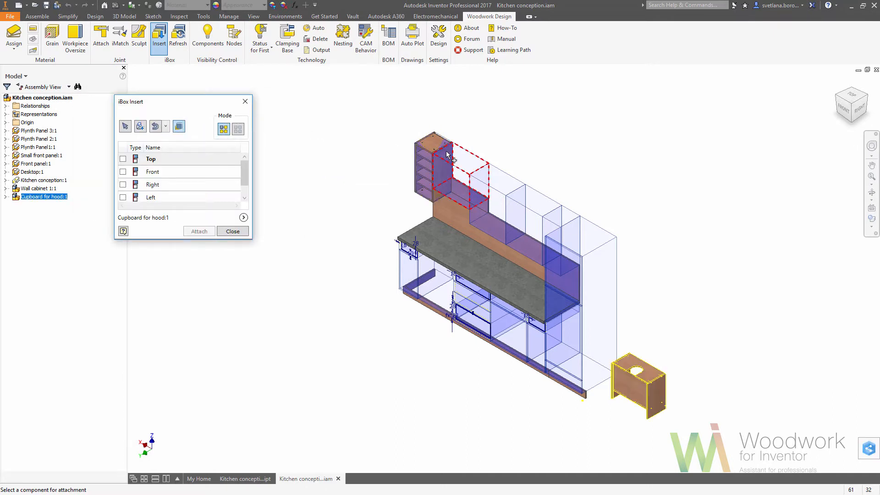
Attach the hood cupboard's Top, Front and Right to the upper skeleton body next to Wall cabinet 1
{"action": "left_click", "coordinate": [448, 156]}
{"action": "left_click", "coordinate": [461, 157]}
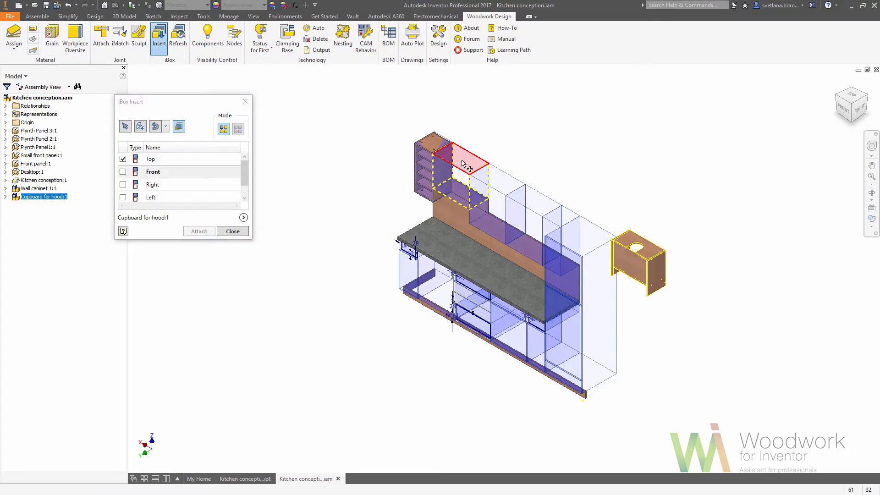
{"action": "left_click", "coordinate": [461, 178]}
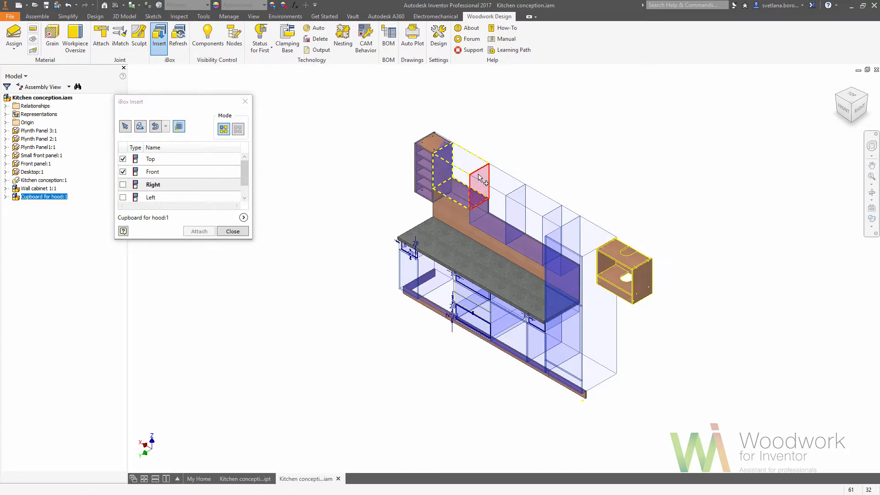
{"action": "left_click", "coordinate": [480, 178]}
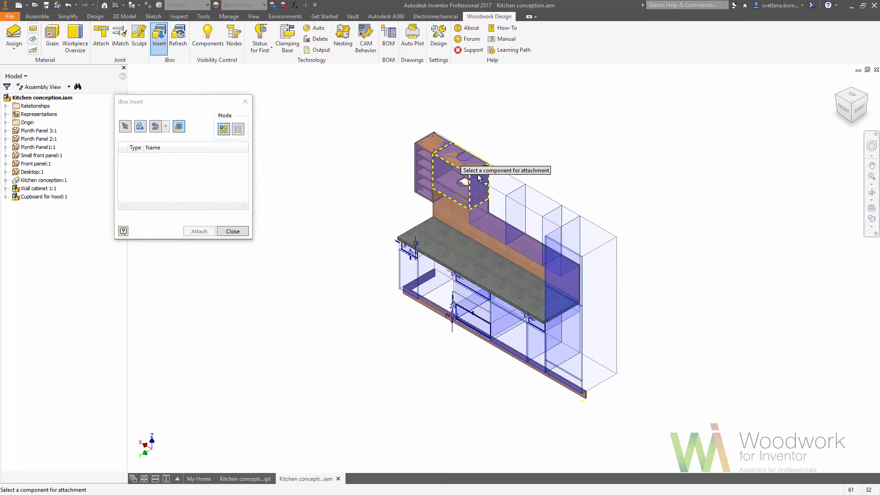
Insert Wall Cabinet.iam as "Wall cabinet two doors" and attach it to the upper skeleton body beside the hood cupboard
{"action": "left_click", "coordinate": [141, 126]}
{"action": "left_click", "coordinate": [280, 99]}
{"action": "double_click", "coordinate": [178, 156]}
{"action": "double_click", "coordinate": [175, 130]}
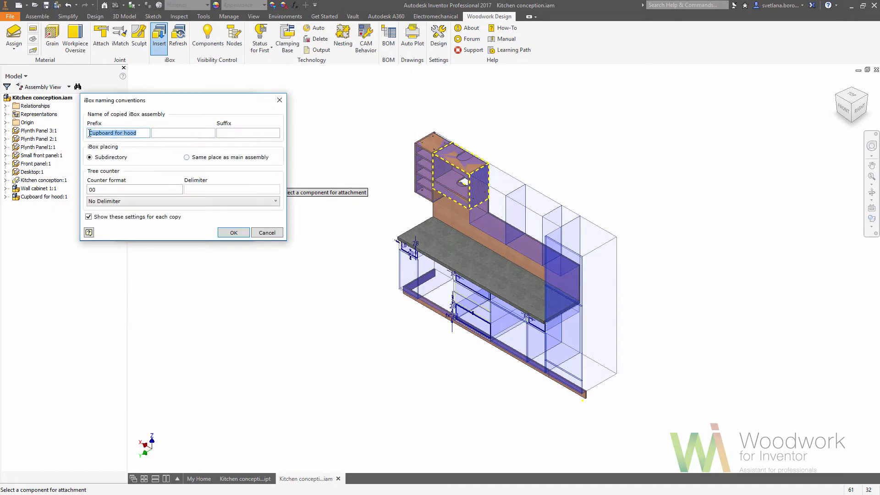
{"action": "type", "text": "Wall cabinet two doors"}
{"action": "left_click", "coordinate": [230, 232]}
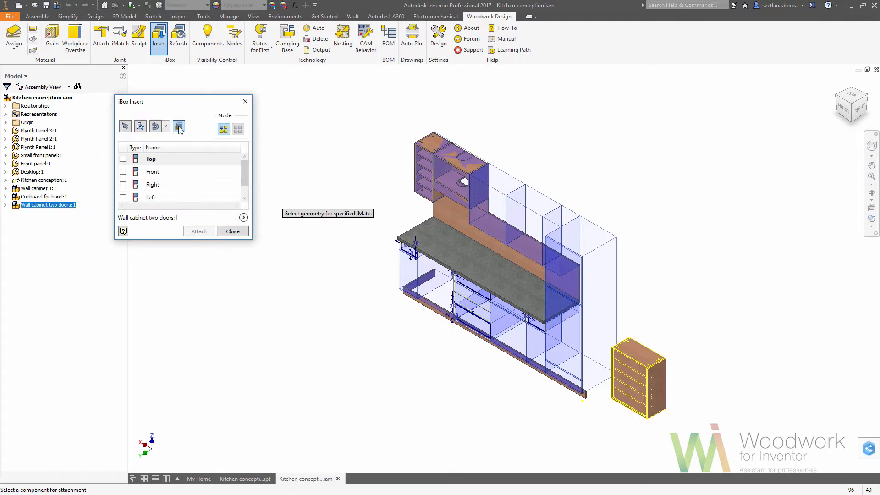
{"action": "left_click", "coordinate": [496, 178]}
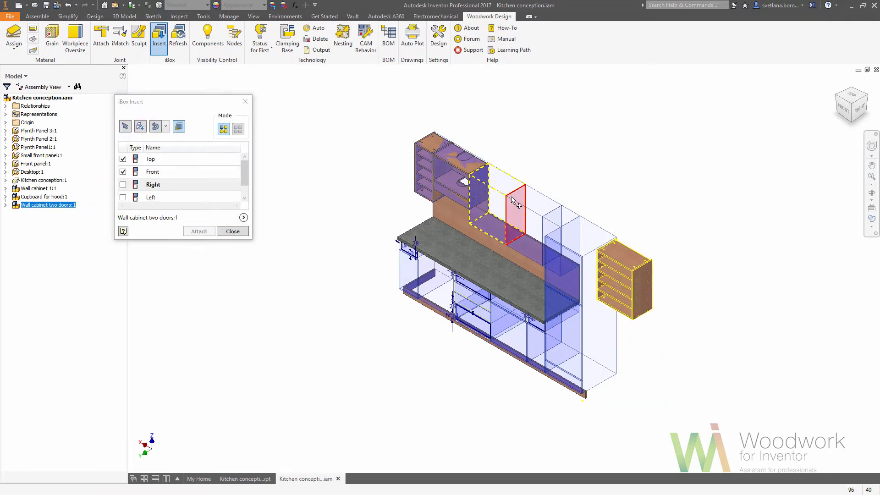
Load the Dish Rack cabinet from the Wall Cabinets library as an iBox copy named "Dish rack"
{"action": "left_click", "coordinate": [143, 129]}
{"action": "left_click", "coordinate": [277, 100]}
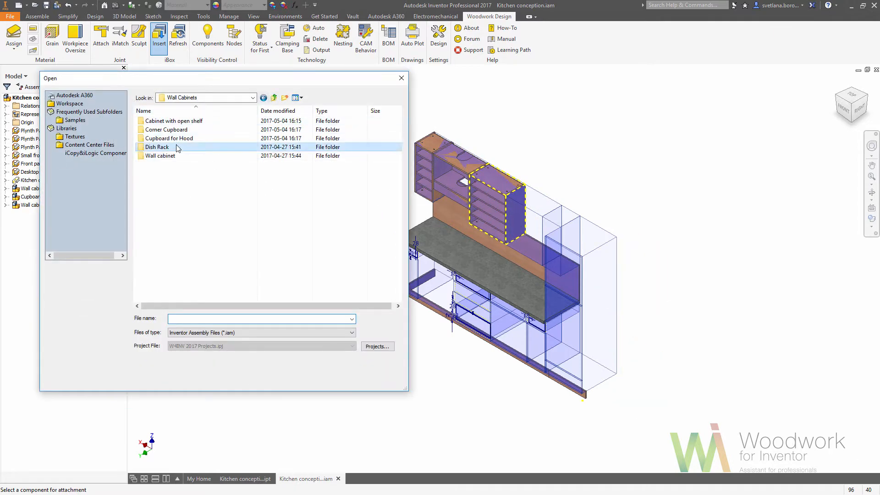
{"action": "double_click", "coordinate": [177, 147]}
{"action": "double_click", "coordinate": [176, 132]}
{"action": "left_click_drag", "start_coordinate": [147, 133], "coordinate": [96, 130]}
{"action": "type", "text": "Dish"}
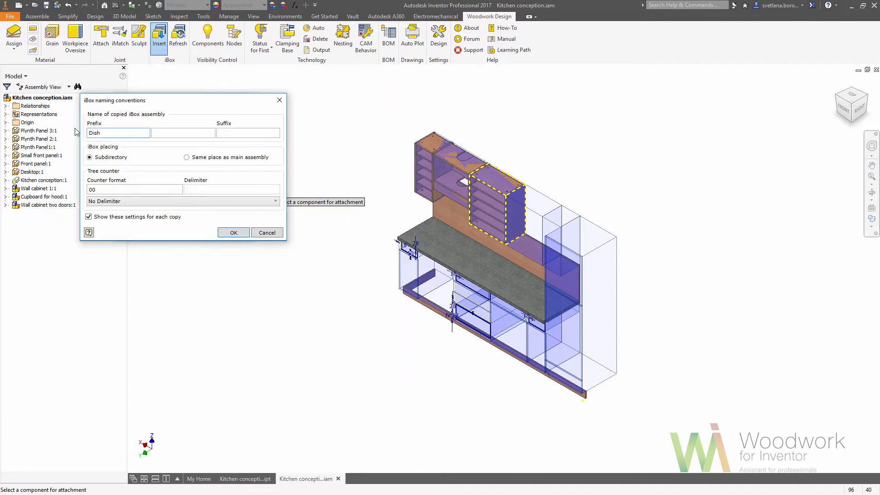
{"action": "type", "text": " rack"}
{"action": "left_click", "coordinate": [234, 233]}
Attach the dish rack's Top, Front and Right to the upper skeleton body beside the two-door wall cabinet
{"action": "left_click", "coordinate": [180, 127]}
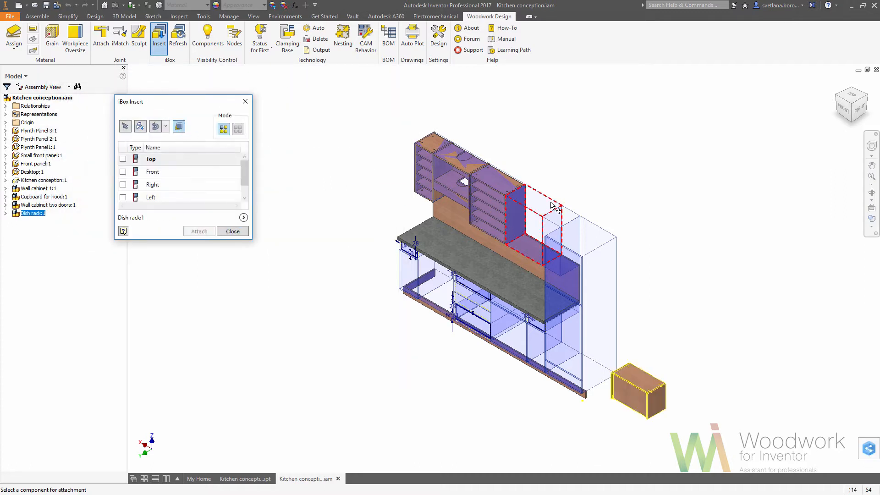
{"action": "left_click", "coordinate": [552, 210]}
{"action": "left_click", "coordinate": [550, 218]}
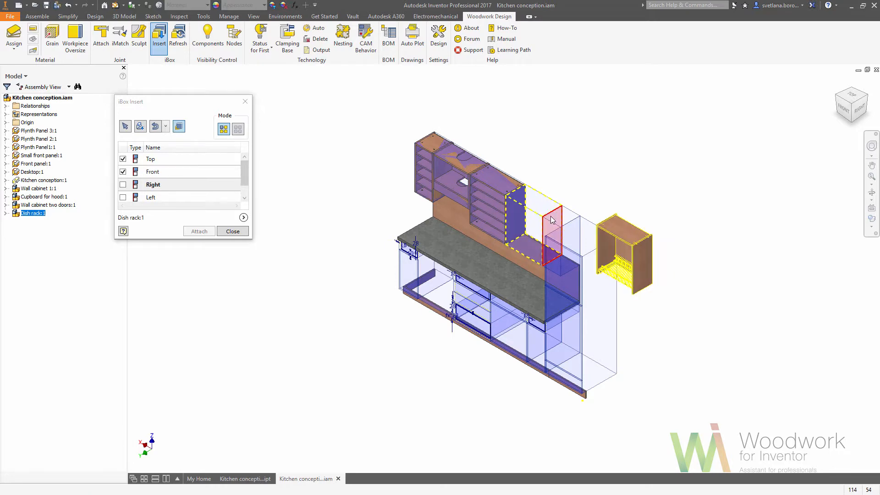
{"action": "left_click", "coordinate": [553, 219]}
Insert Wall Cabinet.iam as "Wall cabinet 2" and attach it to the narrow upper skeleton body beside the dish rack
{"action": "left_click", "coordinate": [141, 126]}
{"action": "left_click", "coordinate": [274, 97]}
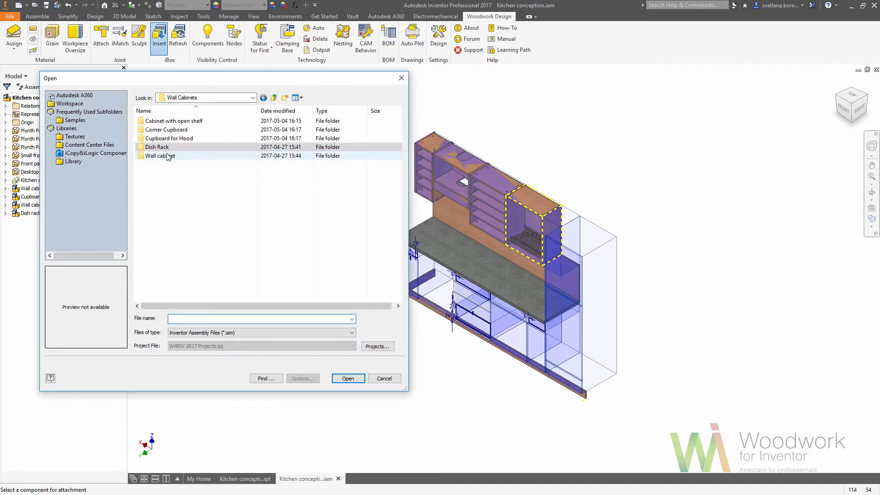
{"action": "double_click", "coordinate": [165, 155]}
{"action": "double_click", "coordinate": [169, 132]}
{"action": "left_click_drag", "start_coordinate": [131, 133], "coordinate": [75, 133]}
{"action": "type", "text": "Wall cabinet 2"}
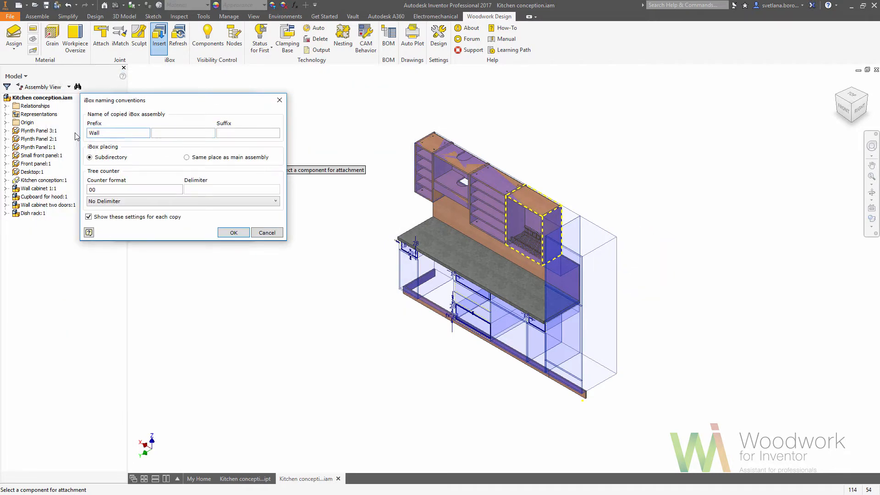
{"action": "left_click", "coordinate": [233, 232]}
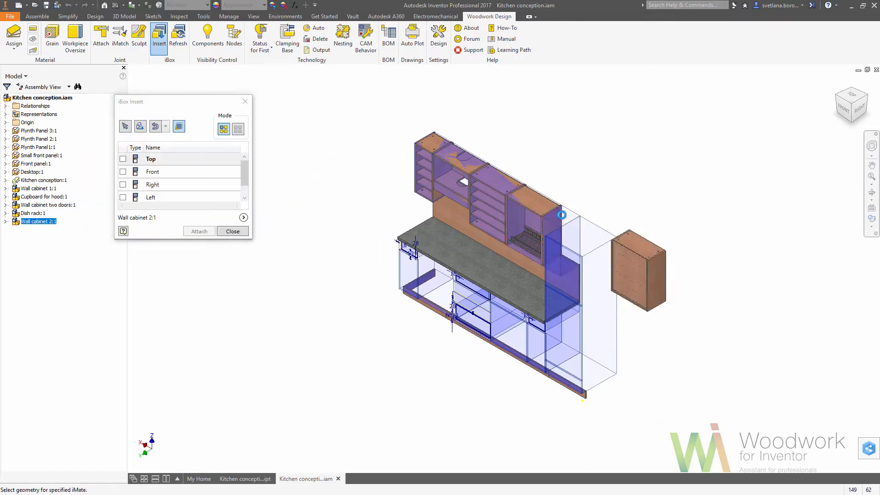
{"action": "left_click", "coordinate": [559, 227]}
{"action": "left_click", "coordinate": [567, 227]}
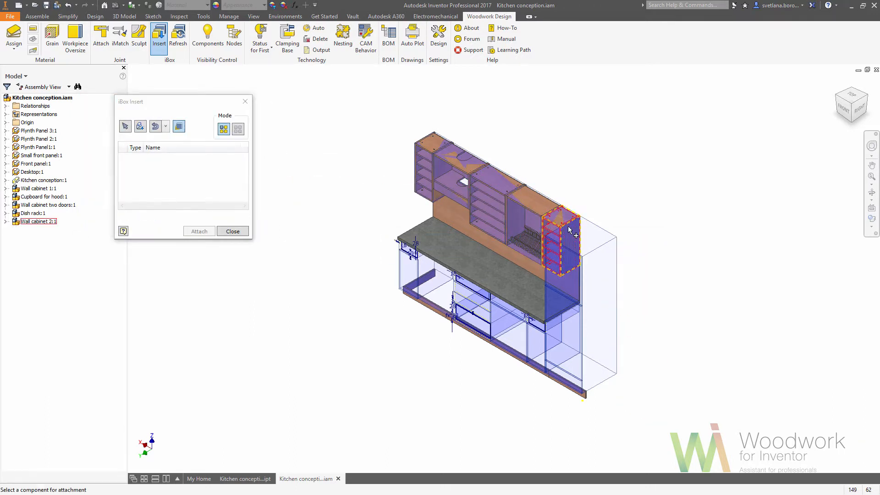
Load Freezer cabinet.iam from the Standing Cabinets library as an iBox copy named "Freezer cabinet"
{"action": "left_click", "coordinate": [145, 132]}
{"action": "left_click", "coordinate": [274, 98]}
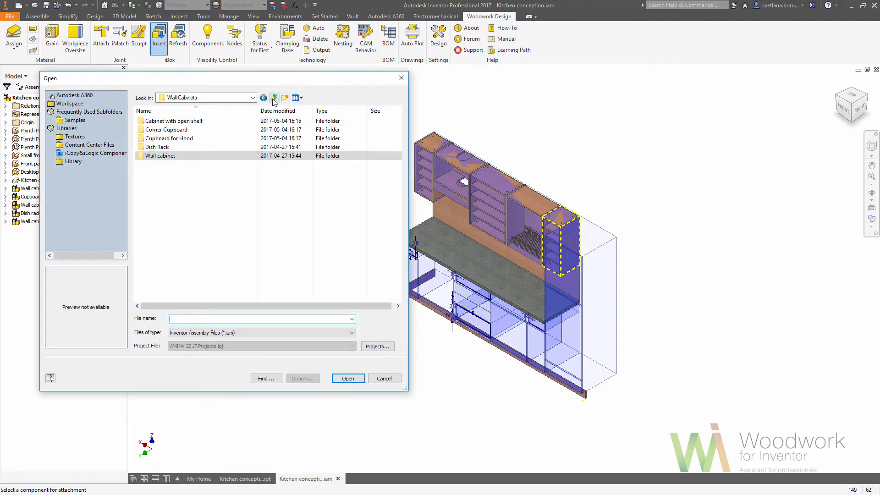
{"action": "left_click", "coordinate": [274, 98]}
{"action": "double_click", "coordinate": [188, 129]}
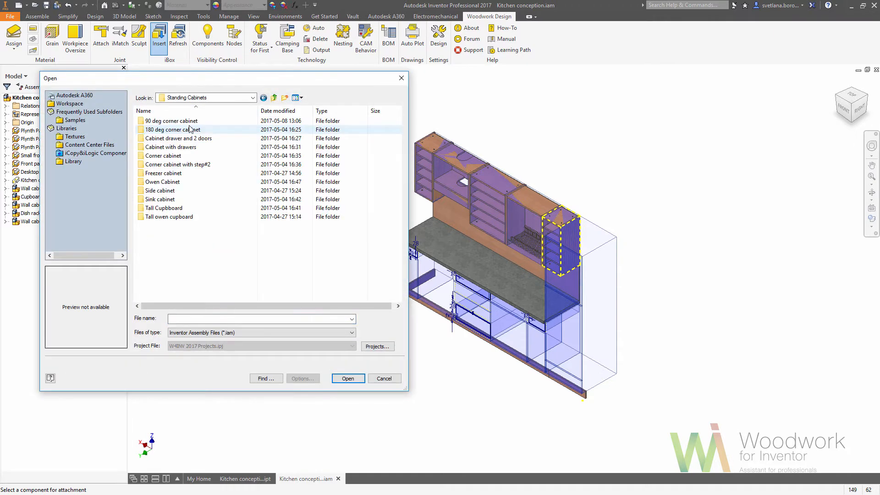
{"action": "double_click", "coordinate": [176, 173]}
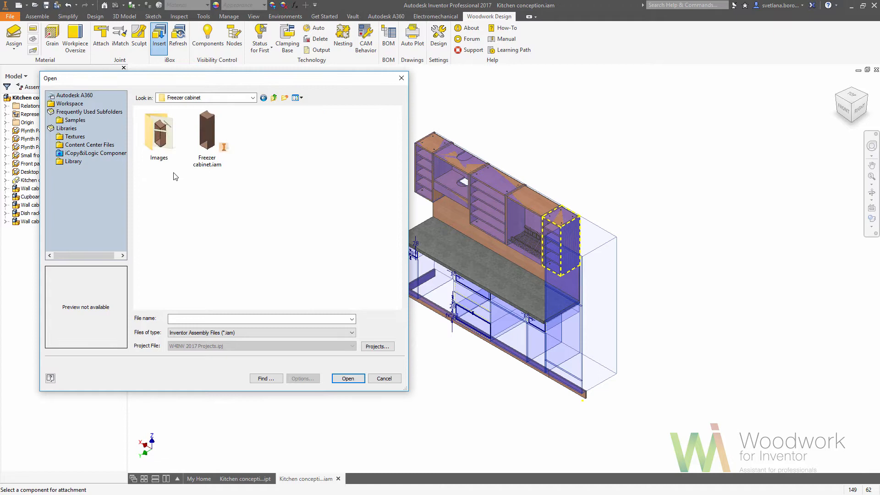
{"action": "double_click", "coordinate": [204, 145]}
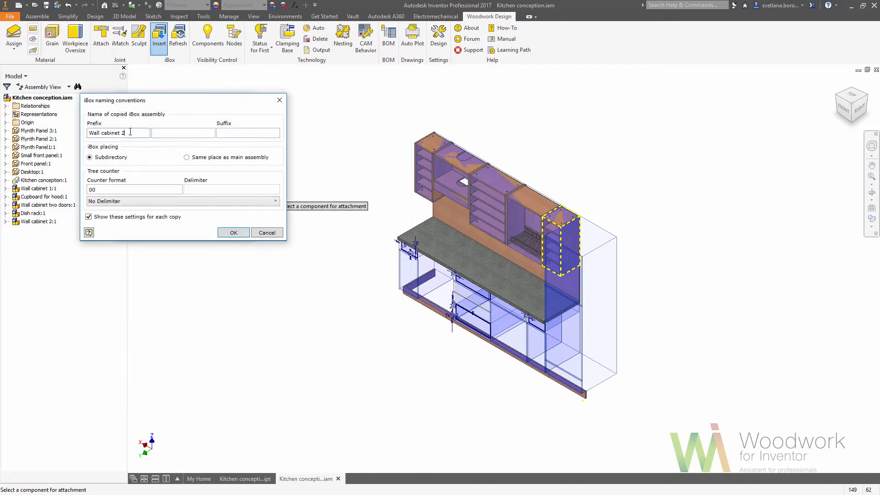
{"action": "left_click", "coordinate": [241, 233]}
Attach the freezer cabinet's Top, Front and Right to the tall skeleton body at the end of the kitchen
{"action": "left_click", "coordinate": [179, 127]}
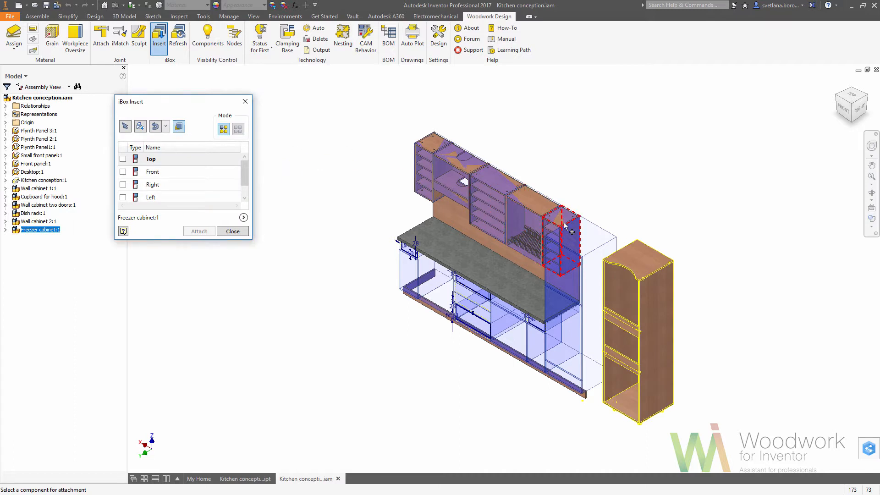
{"action": "left_click", "coordinate": [590, 242]}
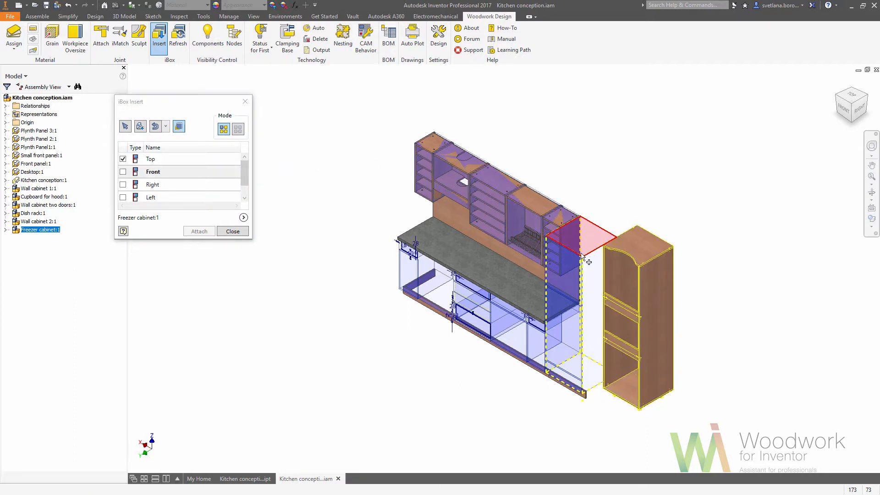
{"action": "left_click", "coordinate": [585, 258]}
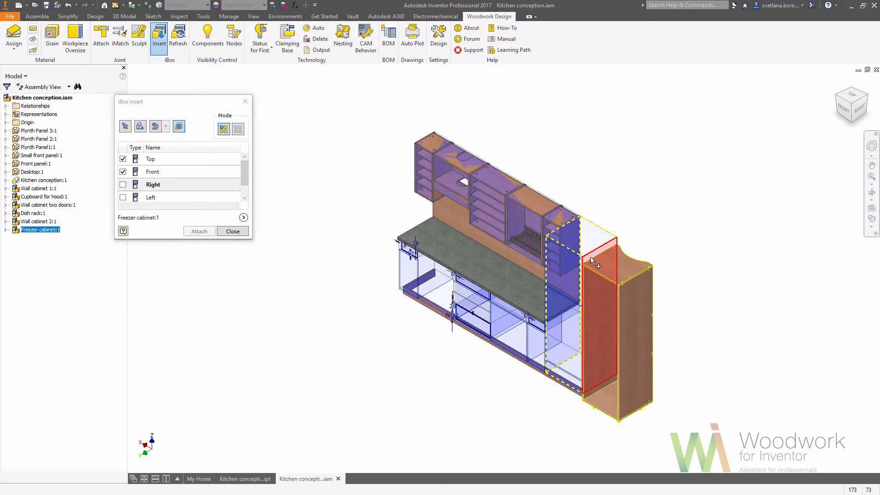
{"action": "left_click", "coordinate": [592, 260]}
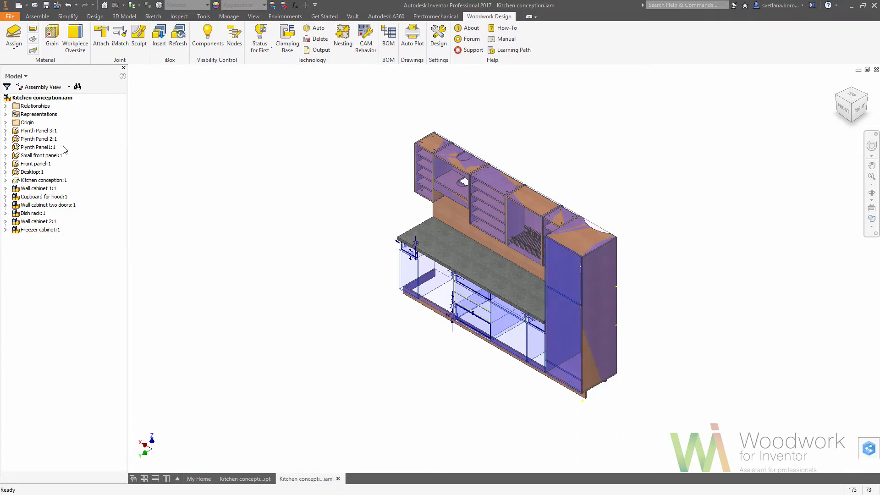
Hide the Desktop component to expose the skeleton bodies of the lower cabinets
{"action": "right_click", "coordinate": [36, 172]}
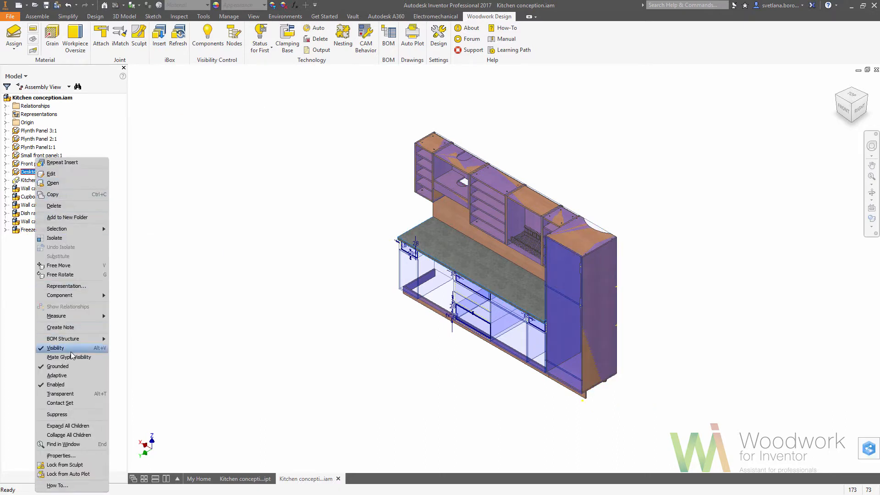
{"action": "left_click", "coordinate": [56, 348]}
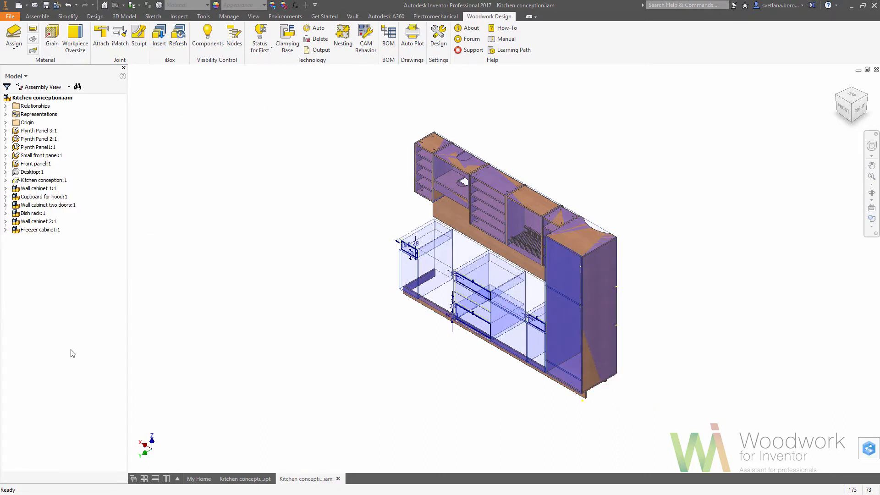
{"action": "left_click", "coordinate": [843, 110]}
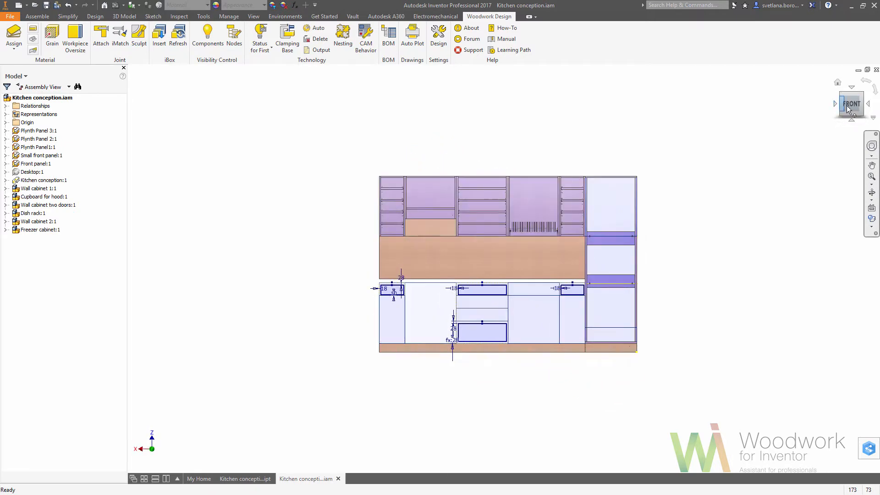
Load Cabinet drawer and 2 doors.iam from the Standing Cabinets library as an iBox copy named "Small drawer case"
{"action": "left_click", "coordinate": [862, 95]}
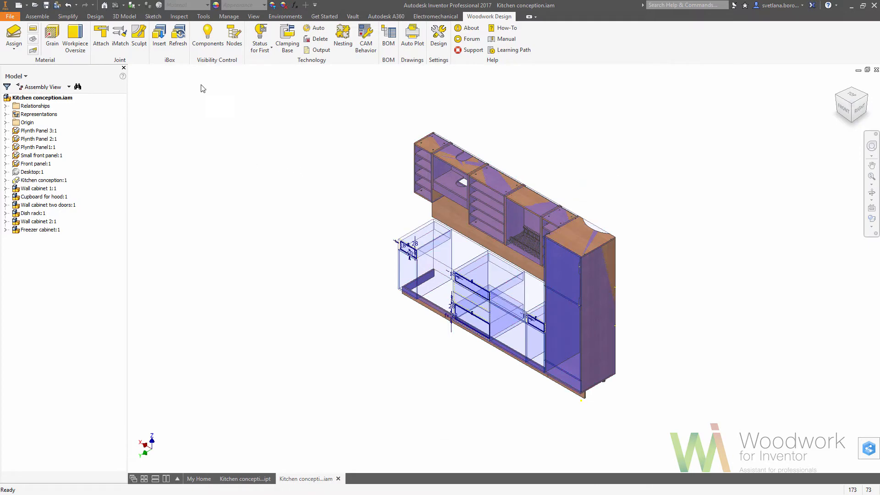
{"action": "left_click", "coordinate": [160, 37]}
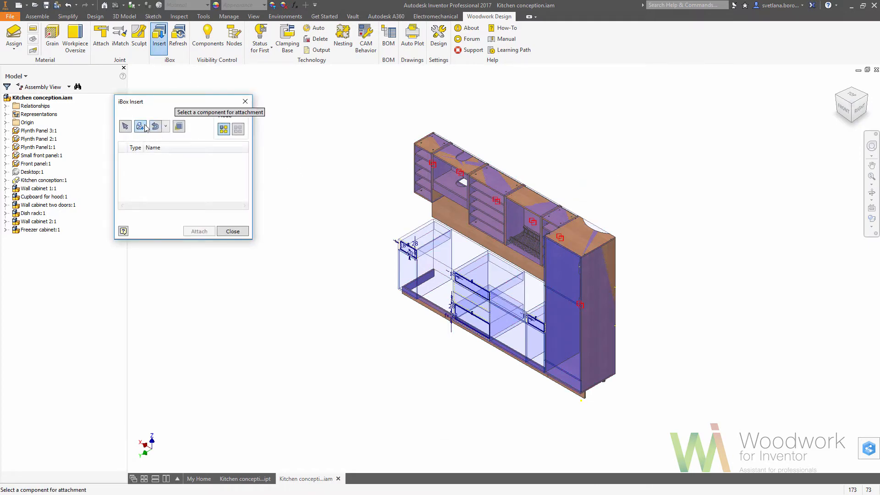
{"action": "left_click", "coordinate": [141, 126]}
{"action": "left_click", "coordinate": [275, 98]}
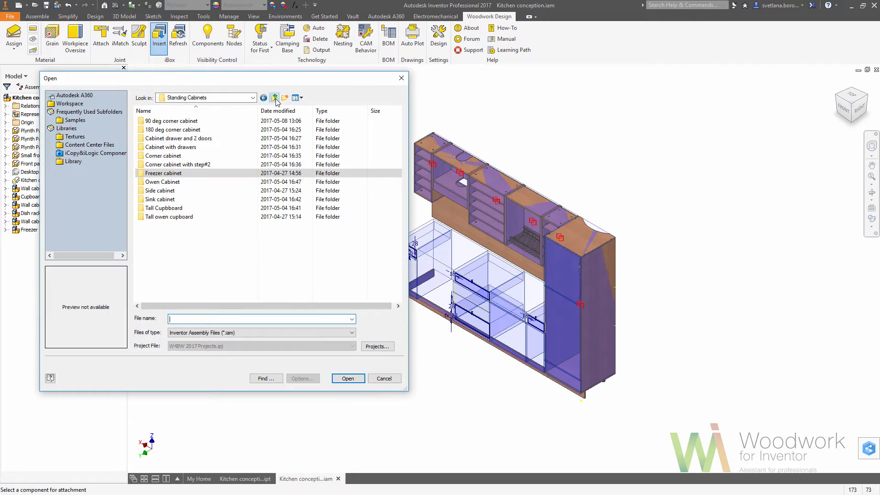
{"action": "double_click", "coordinate": [204, 138]}
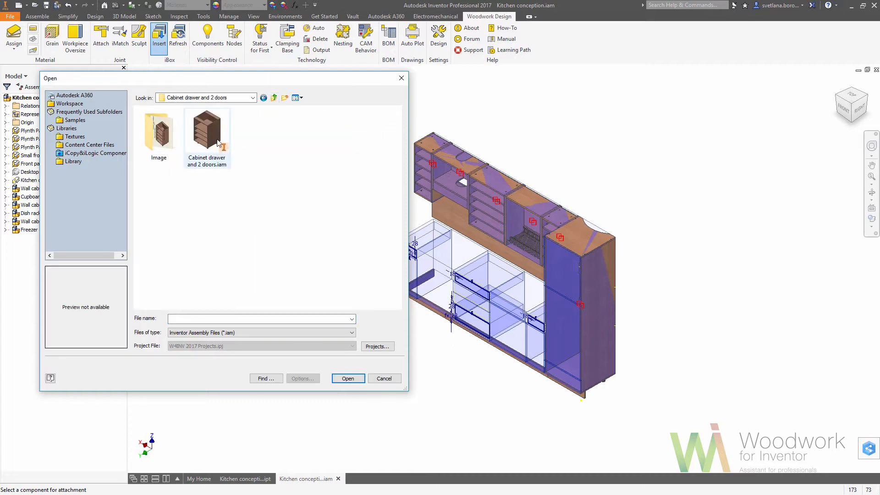
{"action": "double_click", "coordinate": [218, 143]}
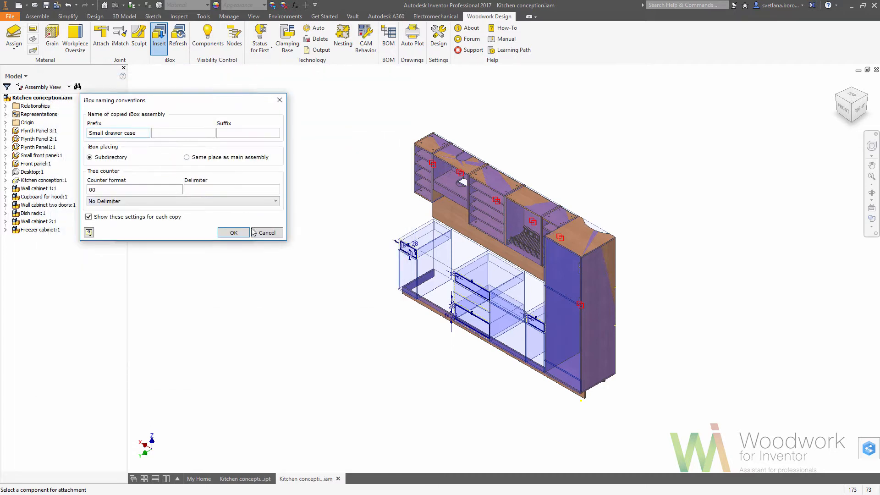
{"action": "left_click", "coordinate": [247, 233]}
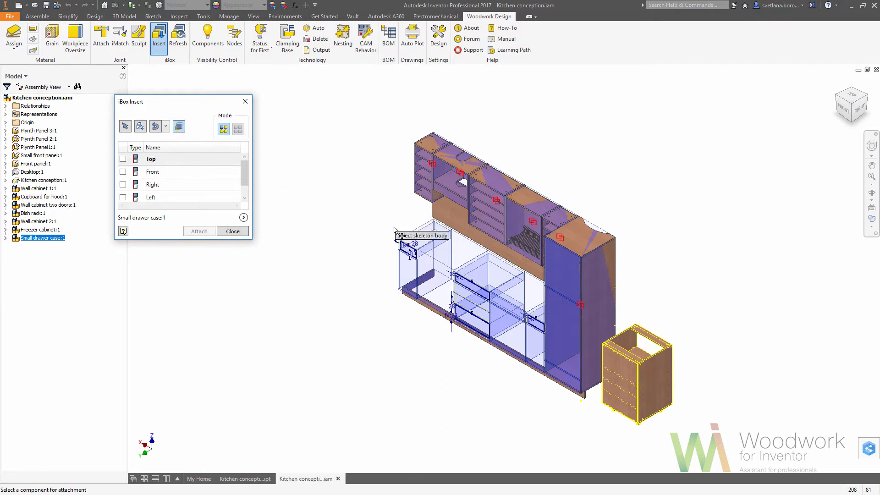
Attach the small drawer case's Top, Front and Right to the narrow lower skeleton body at the end opposite the freezer cabinet
{"action": "left_click", "coordinate": [414, 238]}
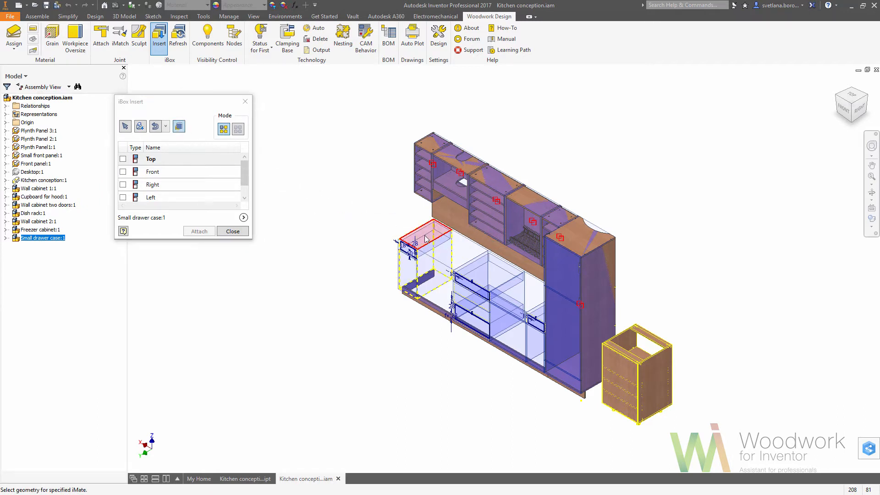
{"action": "left_click", "coordinate": [426, 238]}
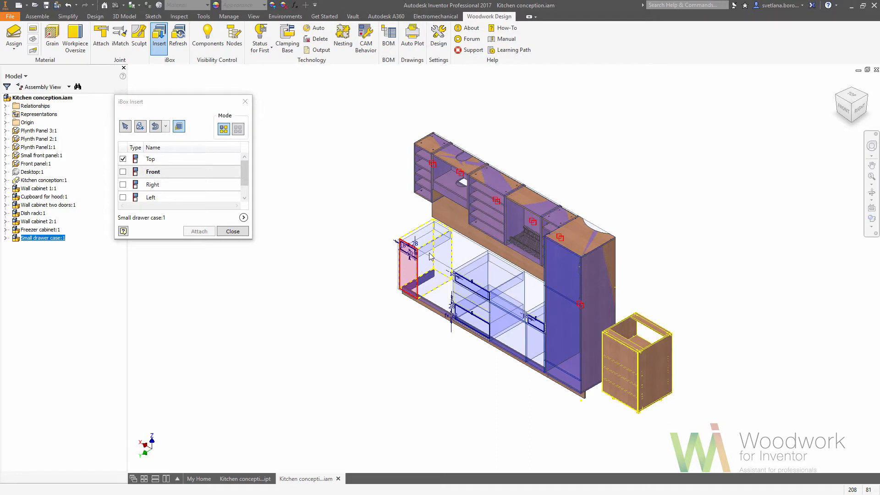
{"action": "left_click", "coordinate": [431, 255]}
{"action": "left_click", "coordinate": [431, 252]}
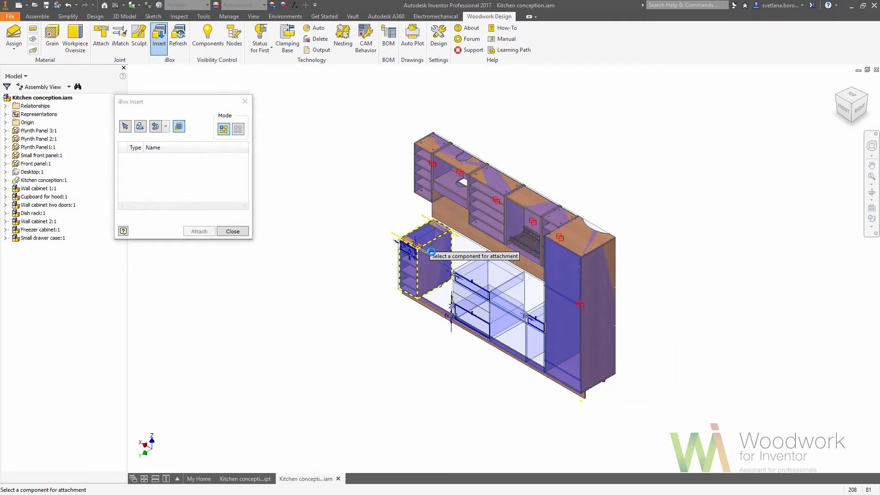
Insert Cabinet drawer and 2 doors.iam as "Drawer case" and attach its Top, Front and Right to the wide middle lower skeleton body
{"action": "left_click", "coordinate": [140, 127]}
{"action": "double_click", "coordinate": [203, 136]}
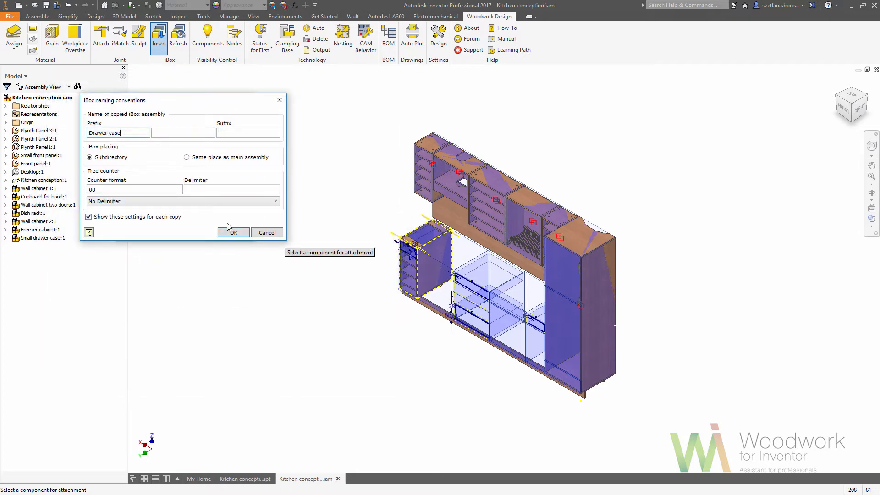
{"action": "left_click", "coordinate": [234, 233]}
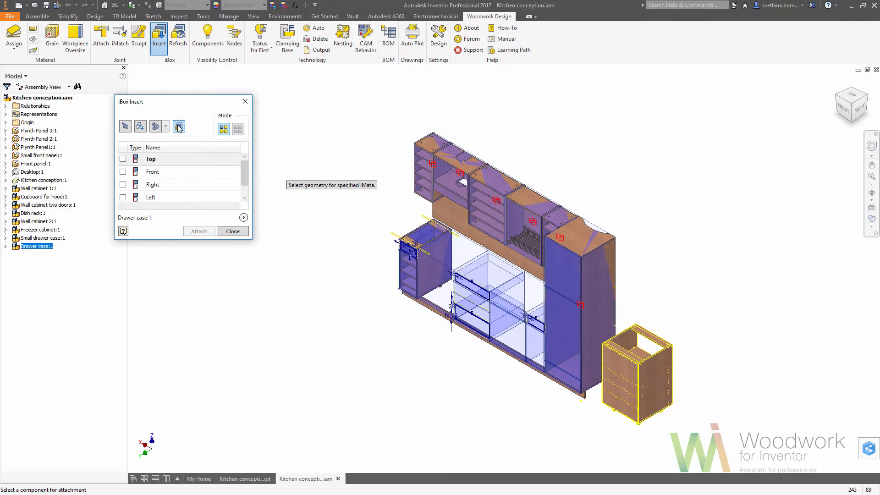
{"action": "left_click", "coordinate": [179, 127]}
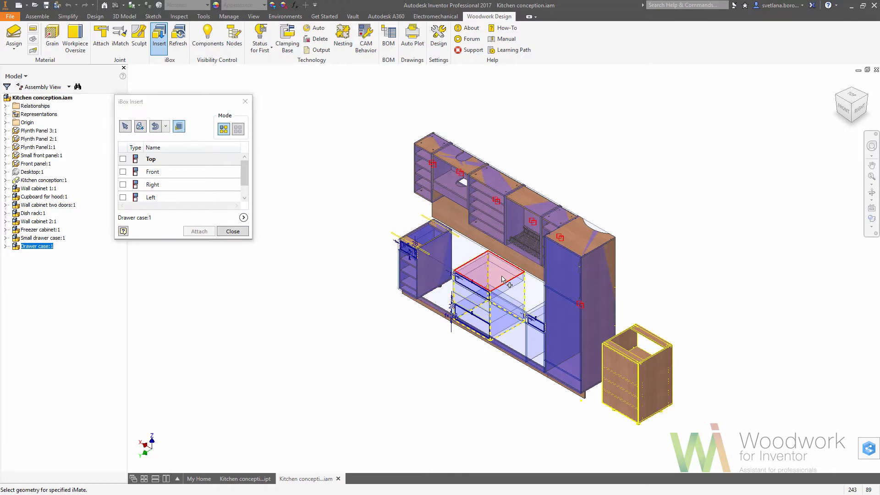
{"action": "left_click", "coordinate": [503, 279]}
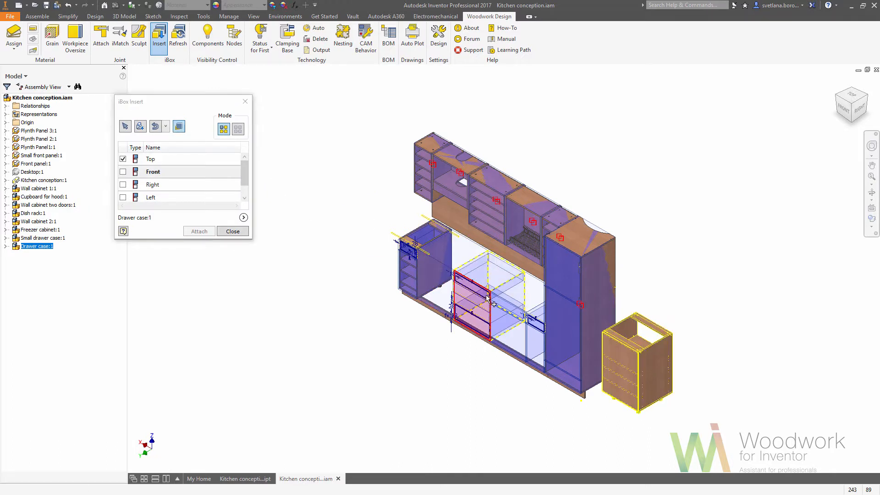
{"action": "left_click", "coordinate": [505, 295]}
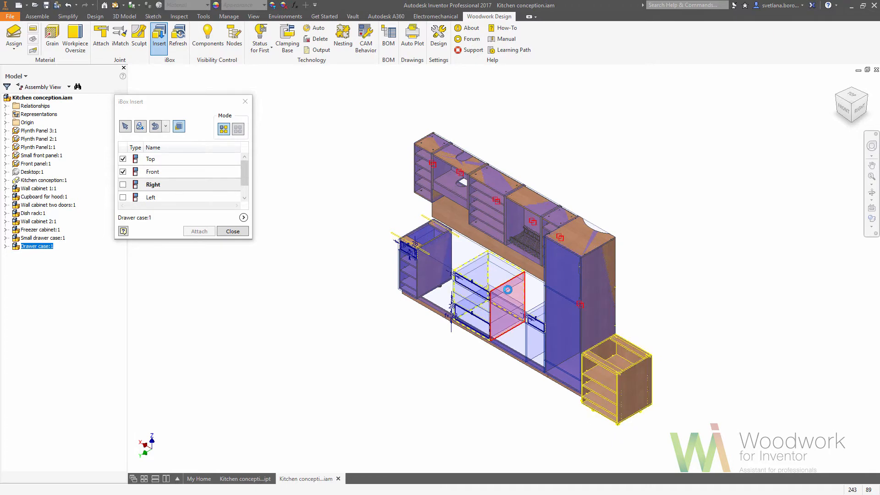
{"action": "left_click", "coordinate": [508, 290]}
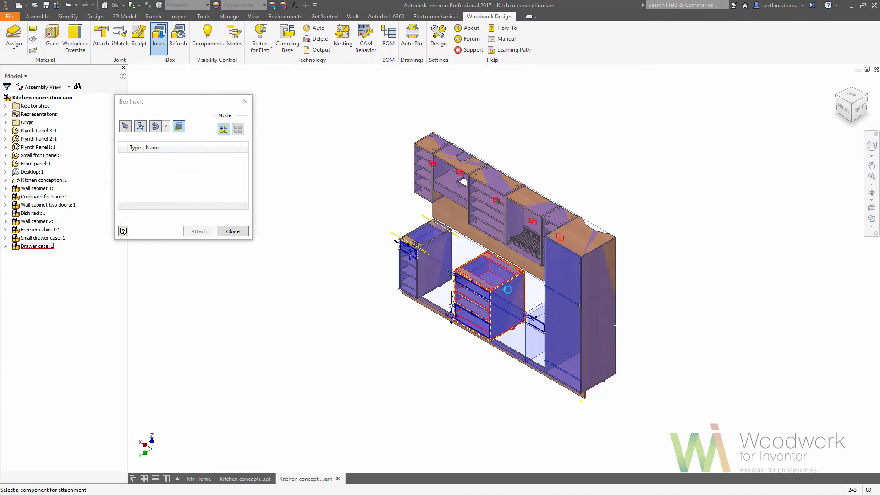
Insert Sink cabinet.iam from the Standing Cabinets library as "Sink cabinet" and attach it to the lower skeleton body beside the drawer case
{"action": "left_click", "coordinate": [142, 129]}
{"action": "left_click", "coordinate": [274, 98]}
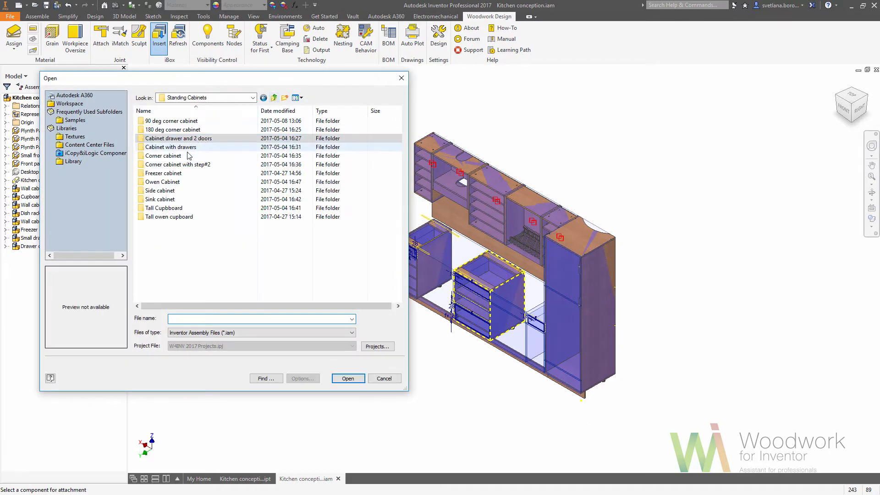
{"action": "double_click", "coordinate": [160, 199]}
{"action": "left_click", "coordinate": [202, 146]}
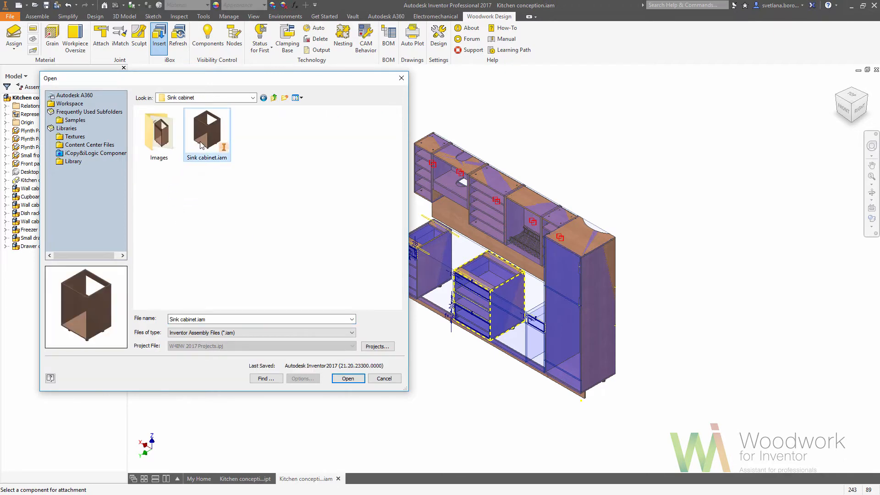
{"action": "double_click", "coordinate": [201, 146]}
{"action": "left_click", "coordinate": [233, 232]}
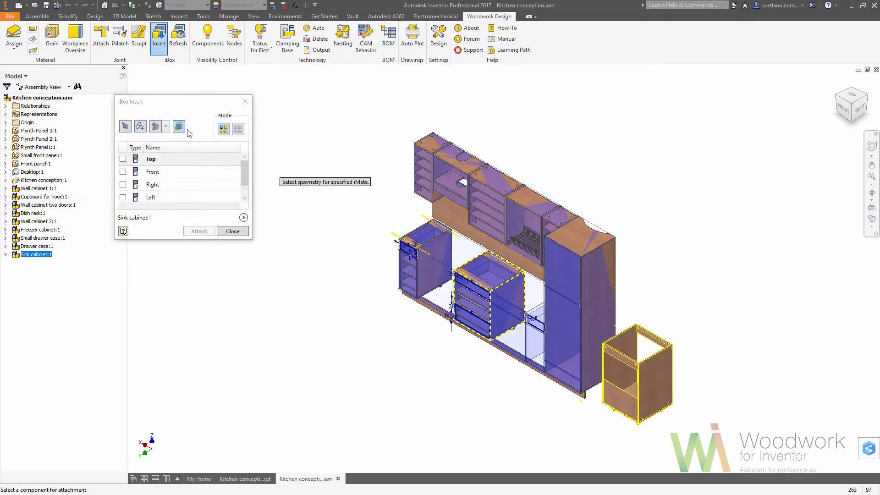
{"action": "left_click", "coordinate": [530, 295]}
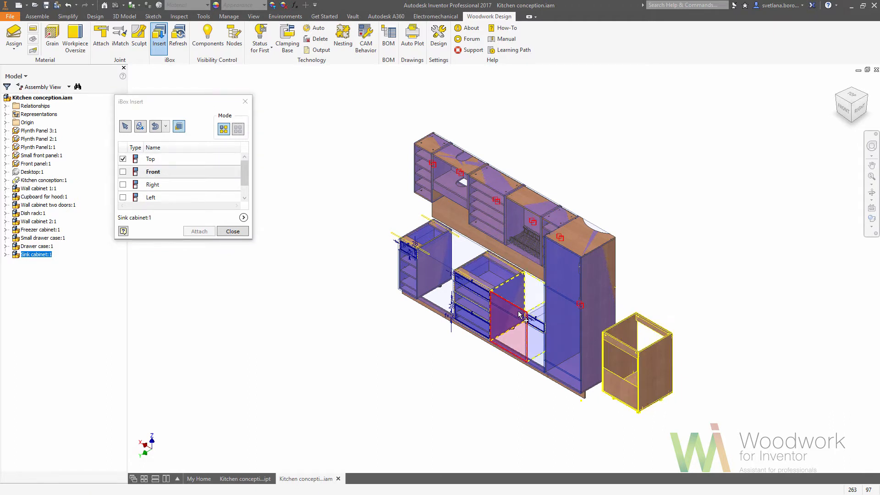
{"action": "left_click", "coordinate": [534, 314]}
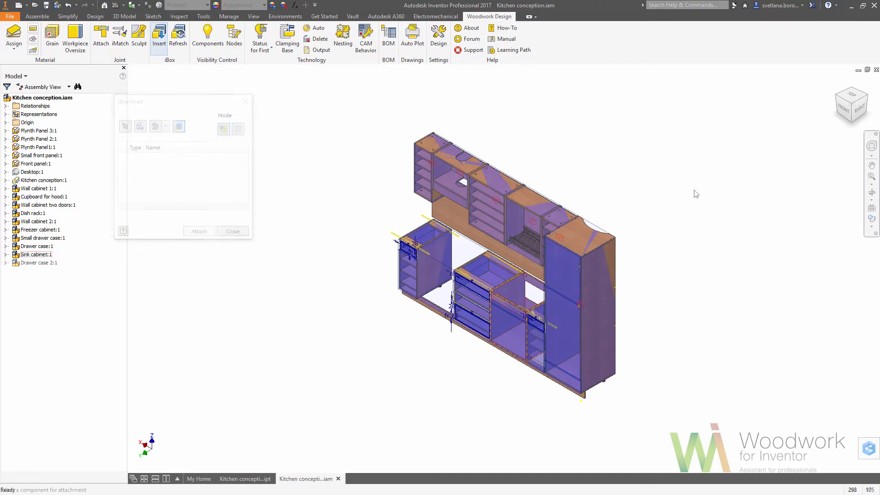
Load One simple door.iam from the Doors library as an iBox copy named "Wall cabinet 1 door"
{"action": "left_click", "coordinate": [842, 109]}
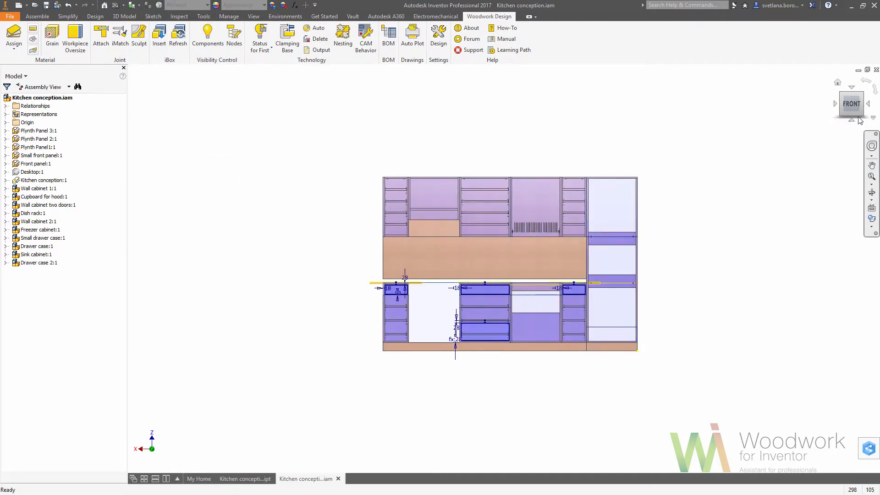
{"action": "left_click", "coordinate": [862, 96]}
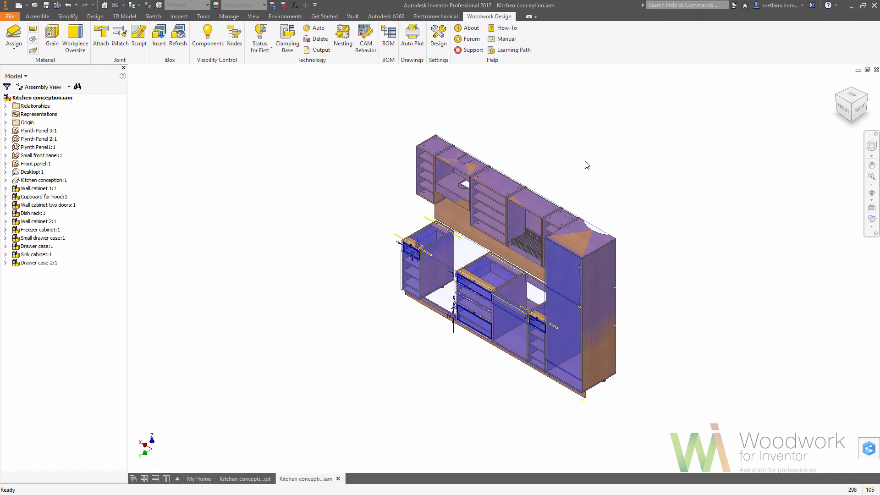
{"action": "left_click", "coordinate": [168, 44]}
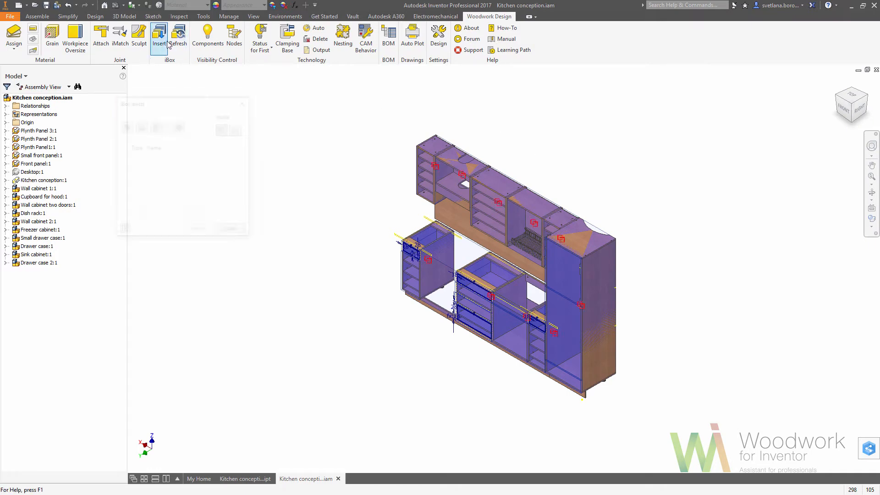
{"action": "left_click", "coordinate": [141, 126]}
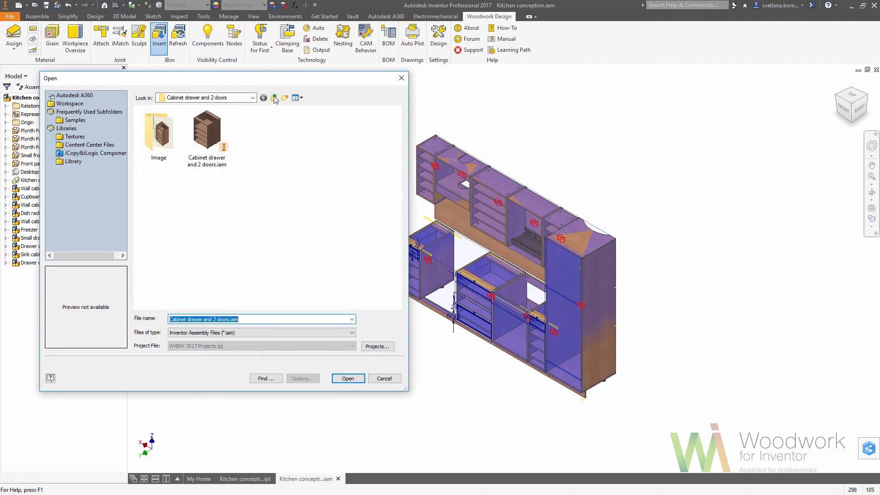
{"action": "left_click", "coordinate": [274, 98]}
{"action": "double_click", "coordinate": [165, 121]}
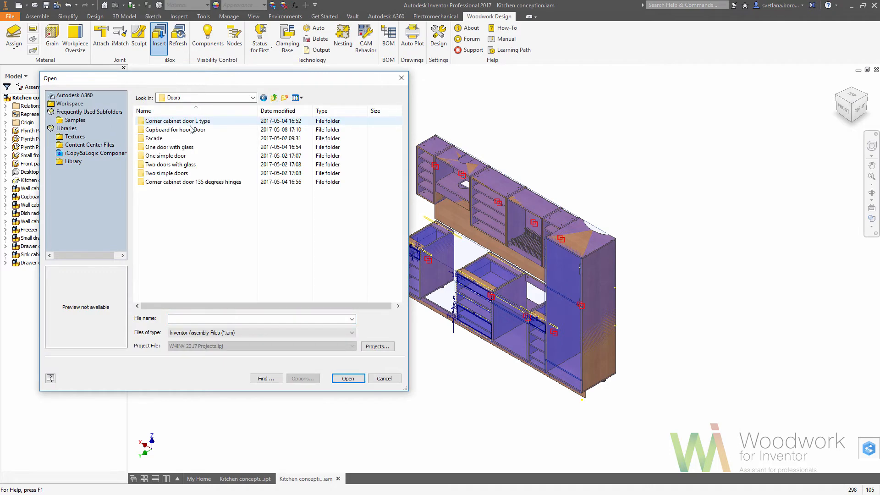
{"action": "double_click", "coordinate": [170, 156]}
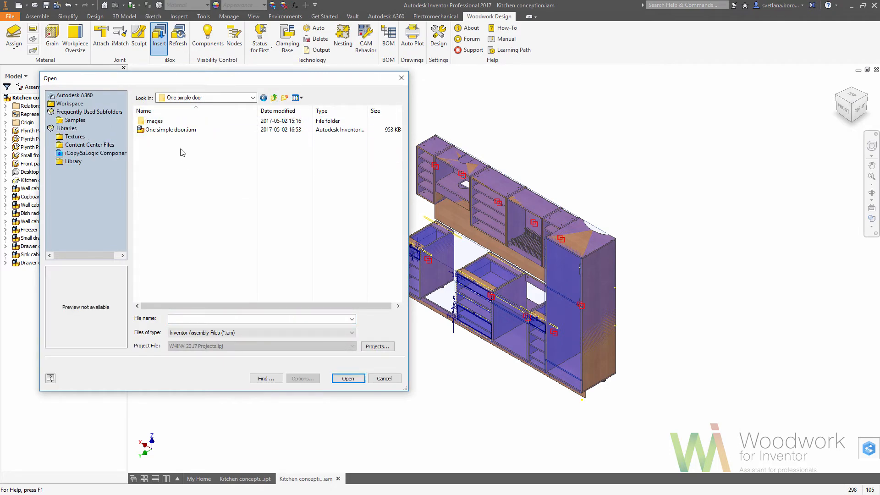
{"action": "double_click", "coordinate": [170, 130]}
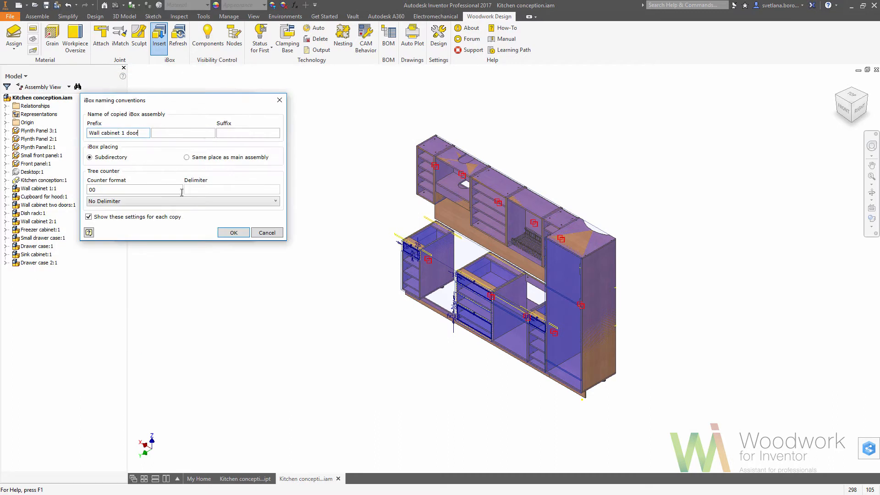
{"action": "left_click", "coordinate": [237, 233]}
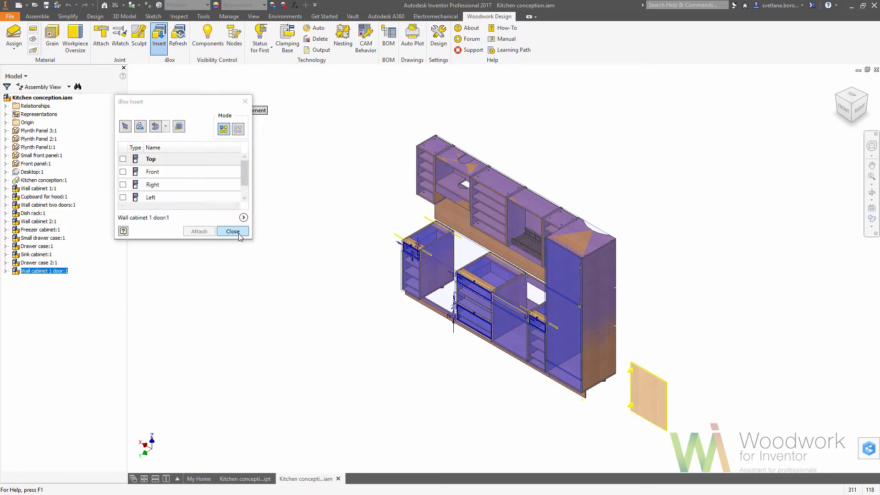
Attach the door's Top, Front and Right to the skeleton body of wall cabinet 1 and finish the iBox insertion
{"action": "left_click", "coordinate": [179, 126]}
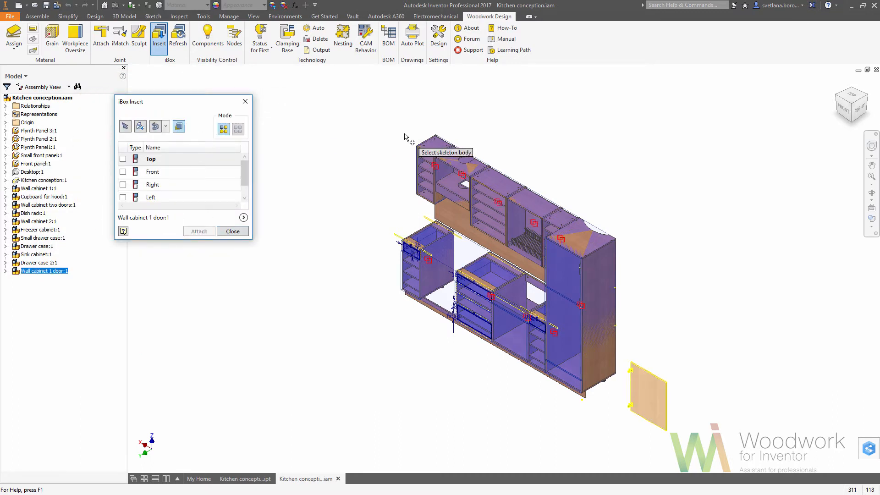
{"action": "left_click", "coordinate": [435, 147]}
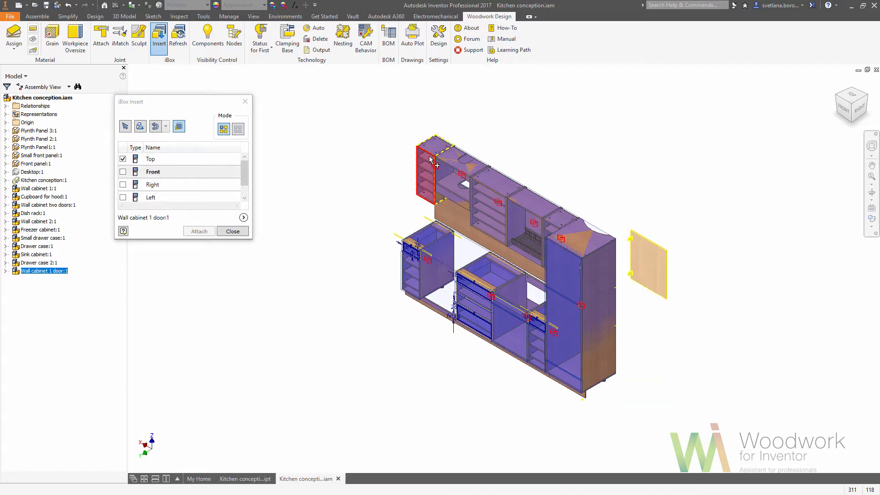
{"action": "left_click", "coordinate": [437, 159]}
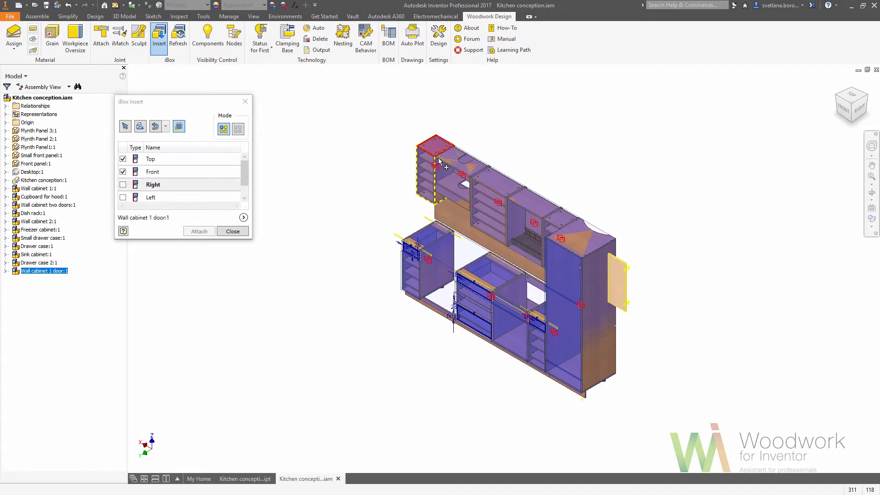
{"action": "left_click", "coordinate": [439, 160]}
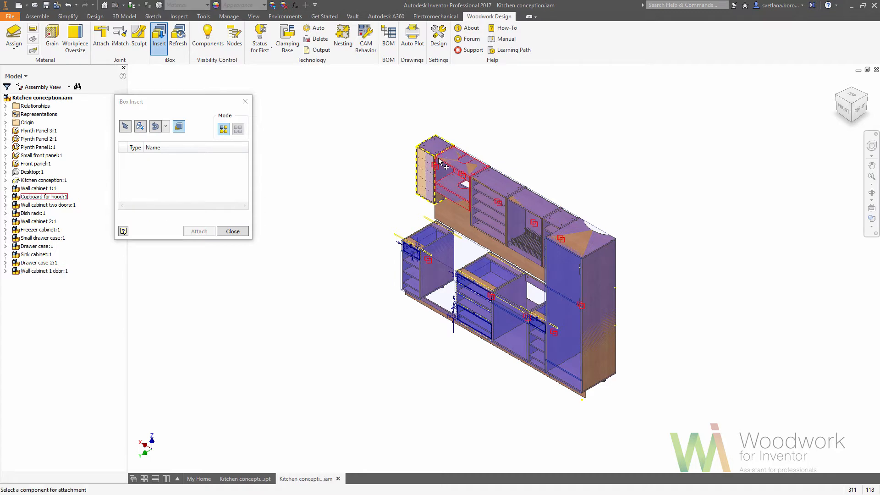
{"action": "left_click", "coordinate": [239, 232]}
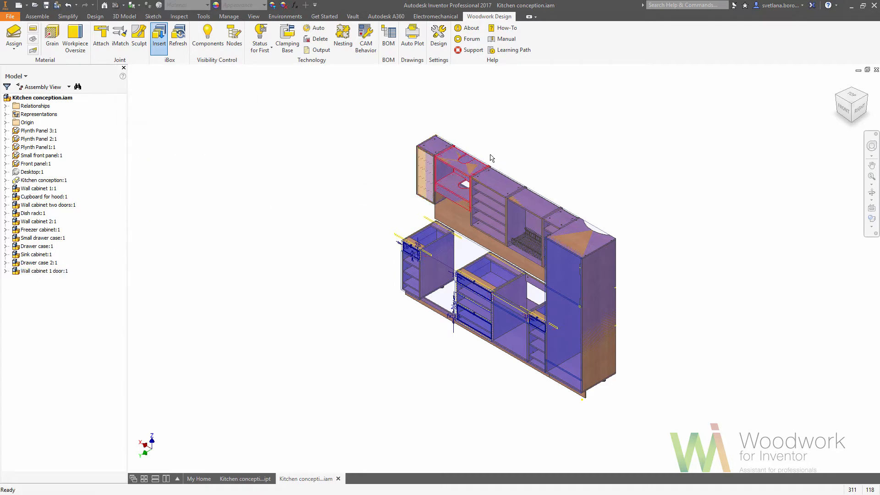
{"action": "left_click", "coordinate": [844, 108]}
{"action": "left_click", "coordinate": [863, 93]}
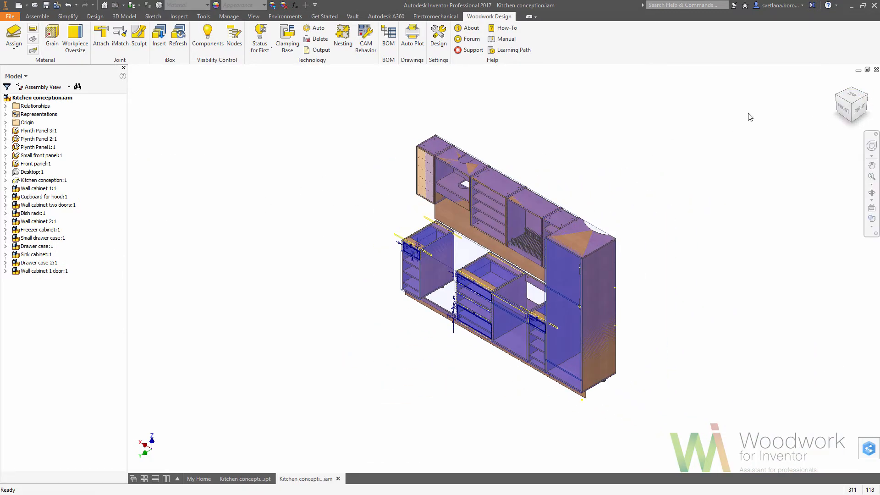
{"action": "left_click", "coordinate": [229, 16]}
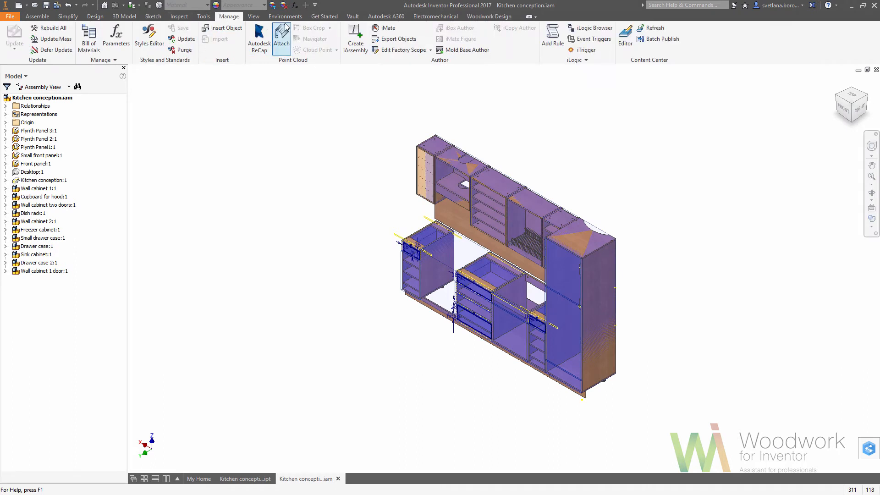
Show the iLogic browser and configure the wall cabinet 1 door with Position "Based on cabinet" and Hinge side "Left", returning to the main assembly
{"action": "left_click", "coordinate": [583, 28]}
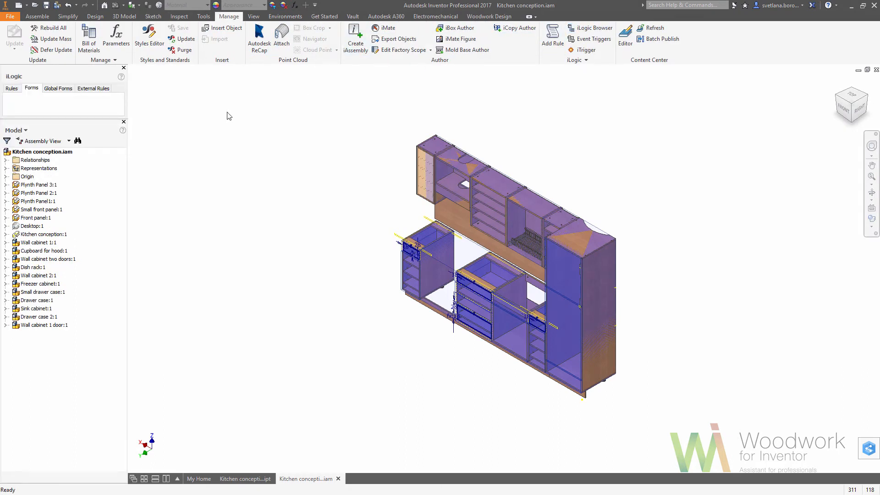
{"action": "double_click", "coordinate": [42, 325]}
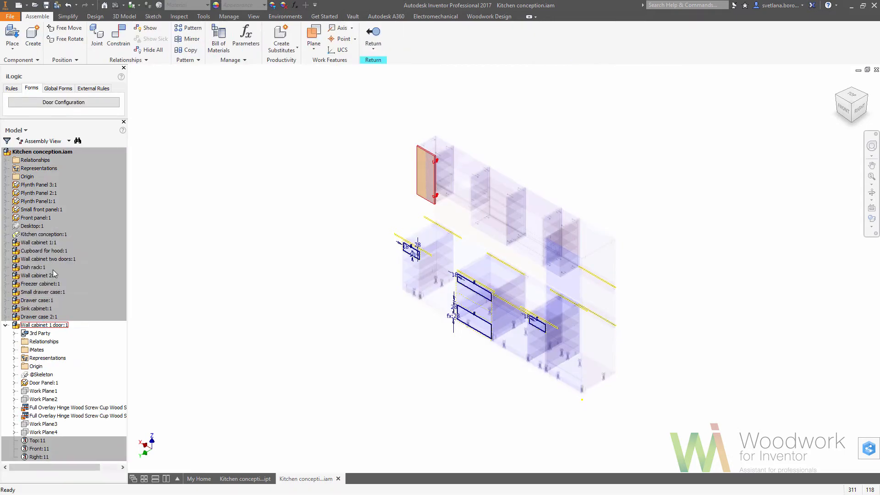
{"action": "left_click", "coordinate": [76, 102]}
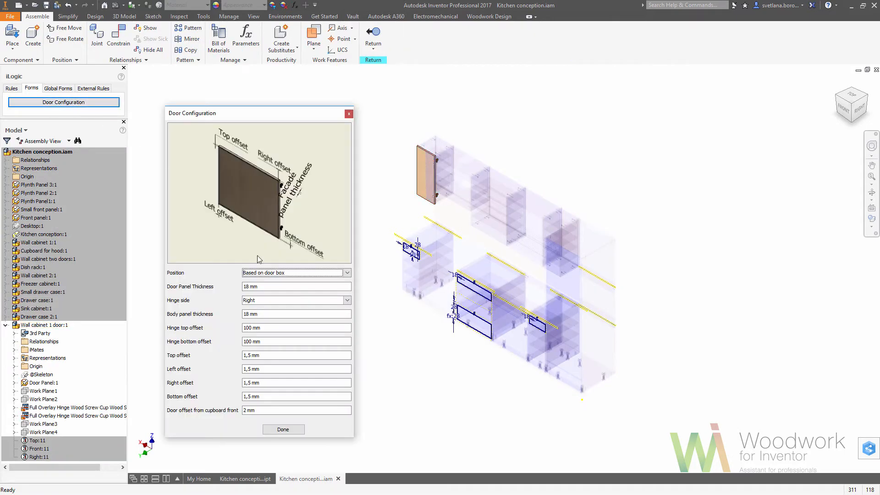
{"action": "left_click", "coordinate": [347, 273]}
{"action": "left_click", "coordinate": [296, 285]}
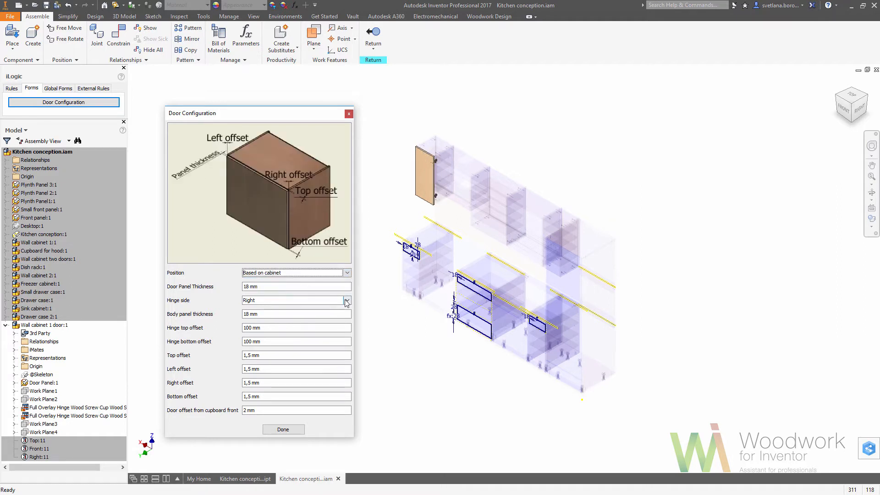
{"action": "left_click", "coordinate": [347, 301]}
{"action": "left_click", "coordinate": [299, 309]}
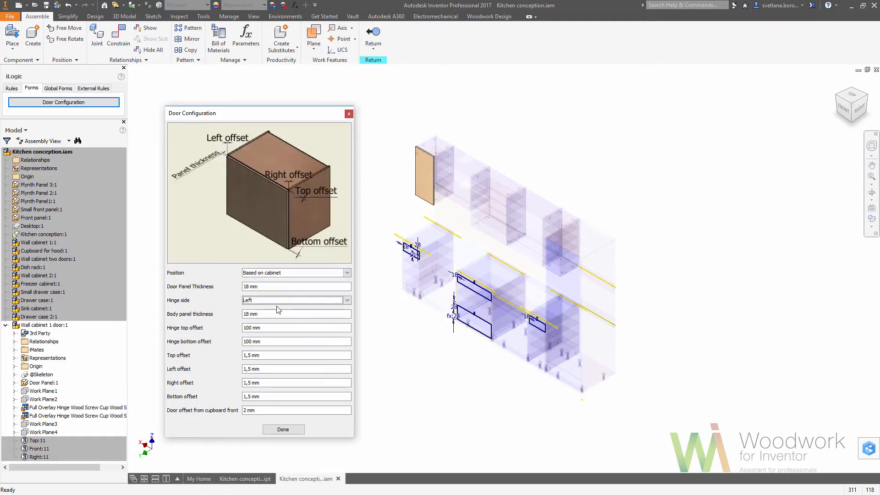
{"action": "left_click", "coordinate": [283, 429]}
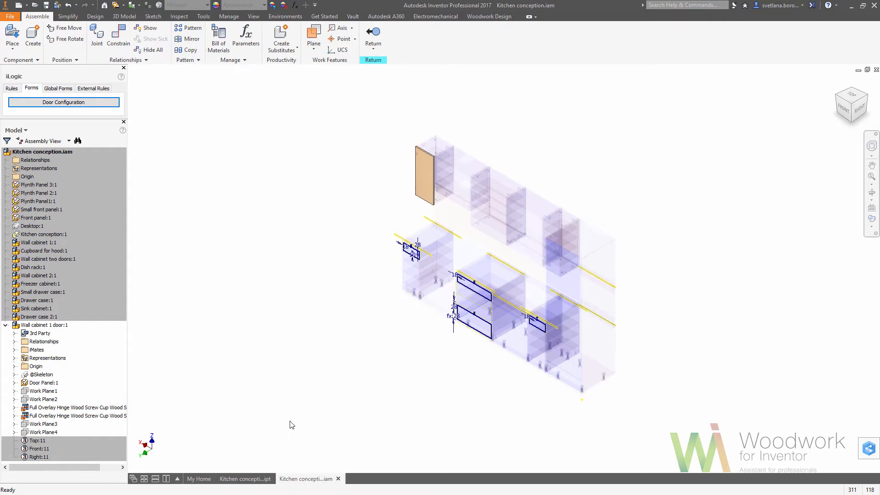
{"action": "left_click", "coordinate": [373, 33]}
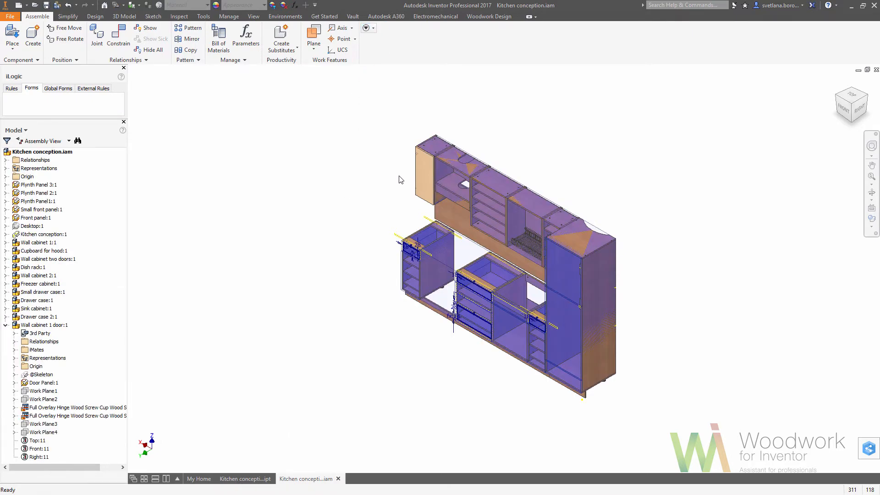
Load the cupboard for hood door from the Doors library as an iBox copy named "Cupboard for hood door"
{"action": "left_click", "coordinate": [486, 17]}
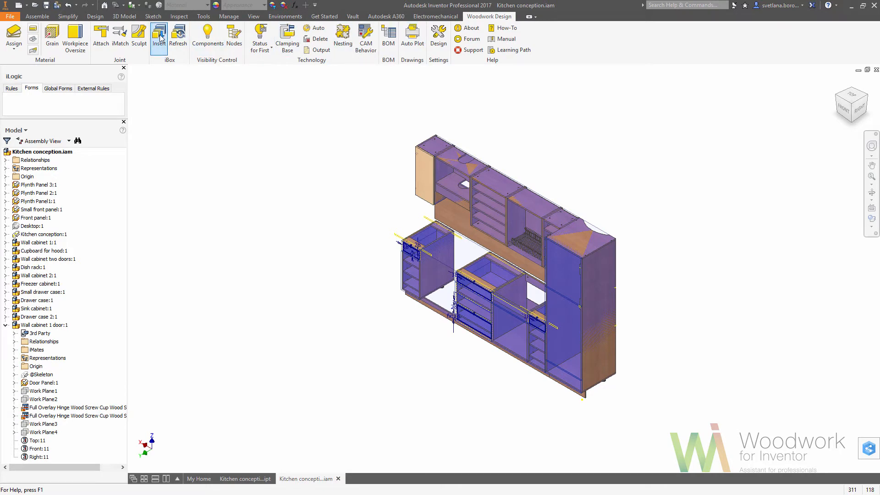
{"action": "left_click", "coordinate": [160, 39]}
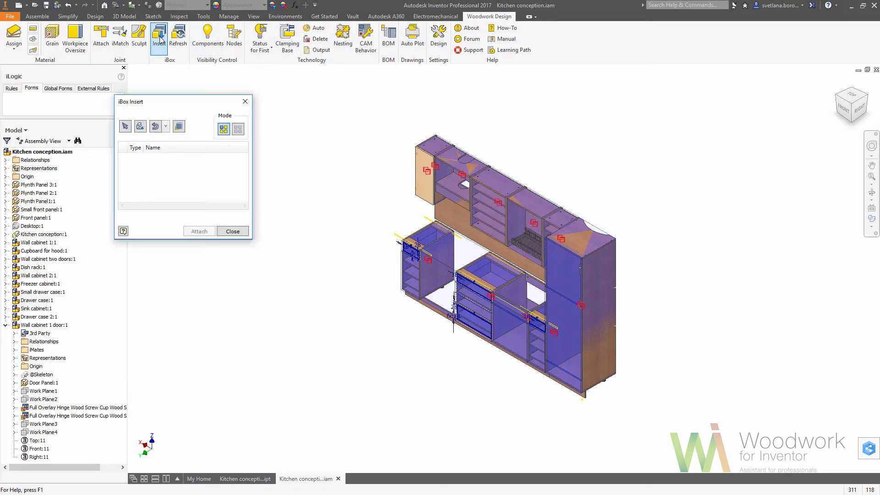
{"action": "left_click", "coordinate": [140, 126]}
{"action": "double_click", "coordinate": [229, 120]}
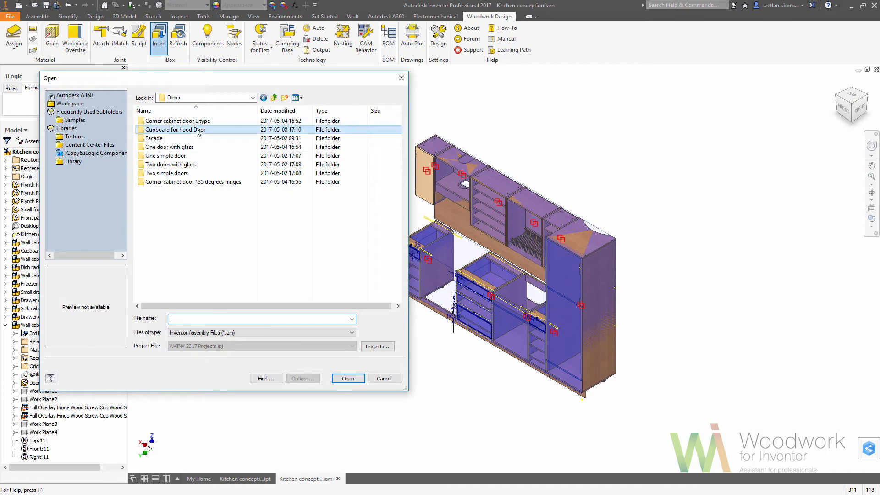
{"action": "double_click", "coordinate": [198, 129]}
{"action": "left_click", "coordinate": [200, 139]}
{"action": "double_click", "coordinate": [199, 139]}
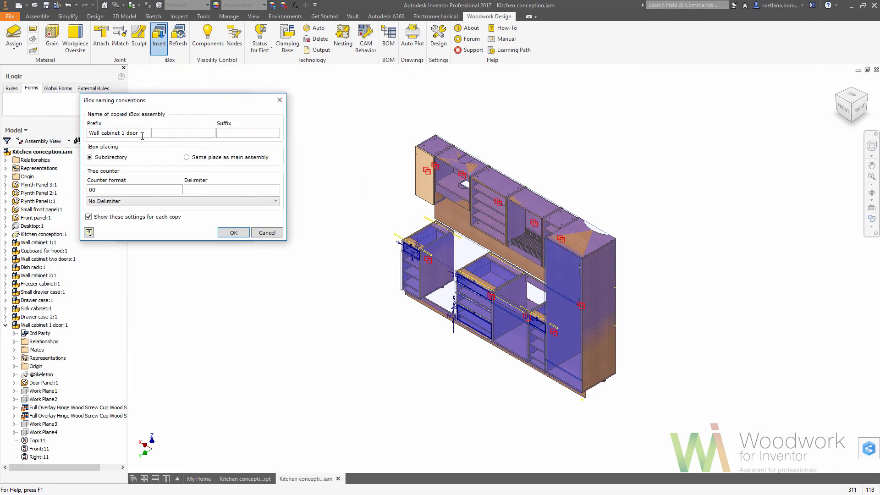
{"action": "left_click_drag", "start_coordinate": [142, 133], "coordinate": [106, 133]}
{"action": "left_click", "coordinate": [237, 234]}
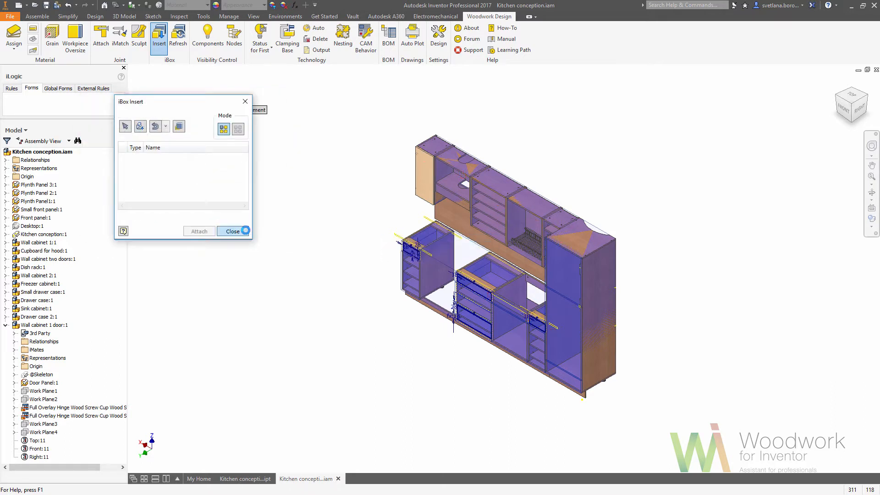
Attach the hood door's Top, Front and Right to the skeleton body of the cupboard for hood and finish the insertion
{"action": "left_click", "coordinate": [179, 127]}
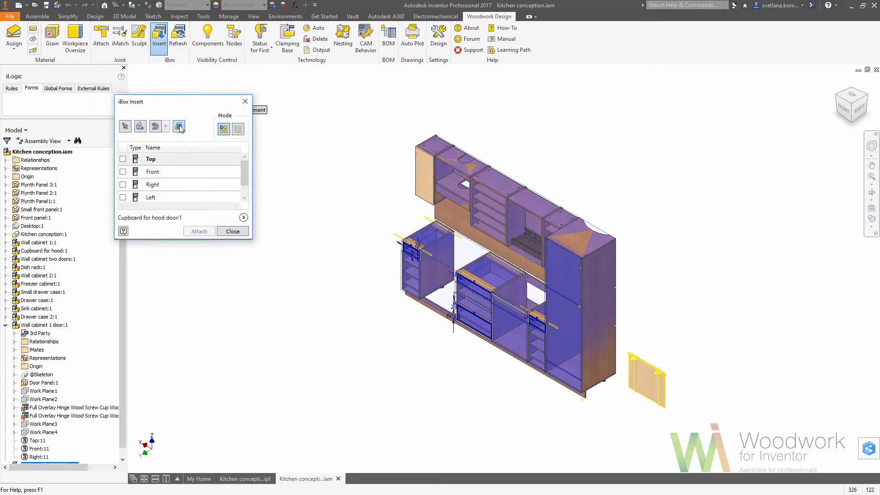
{"action": "left_click", "coordinate": [450, 159]}
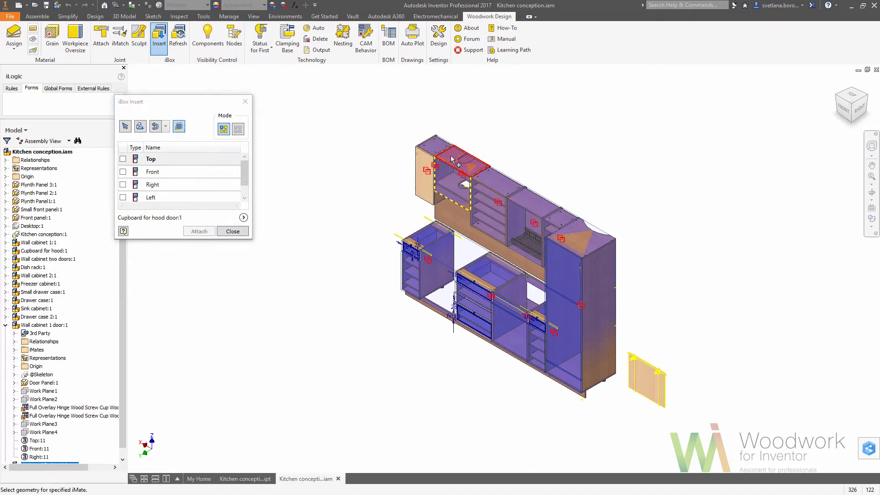
{"action": "left_click", "coordinate": [449, 170]}
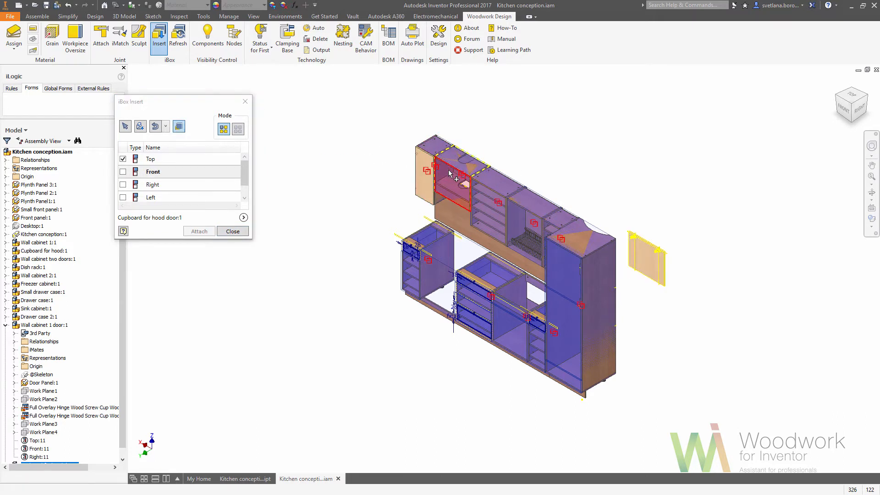
{"action": "left_click", "coordinate": [467, 177]}
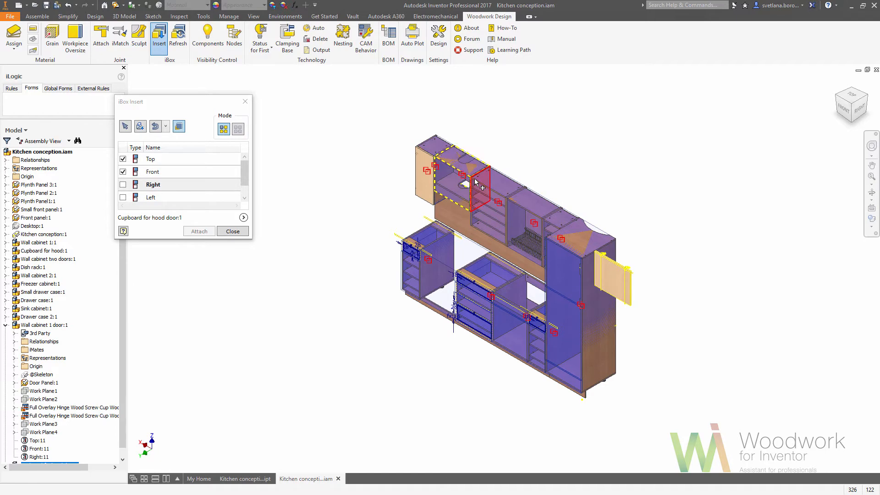
{"action": "left_click", "coordinate": [476, 183]}
Load Two simple doors.iam from the Doors library as an iBox copy named "Wall cabinet two doors door"
{"action": "scroll", "coordinate": [453, 169], "scroll_direction": "up", "scroll_amount": 3}
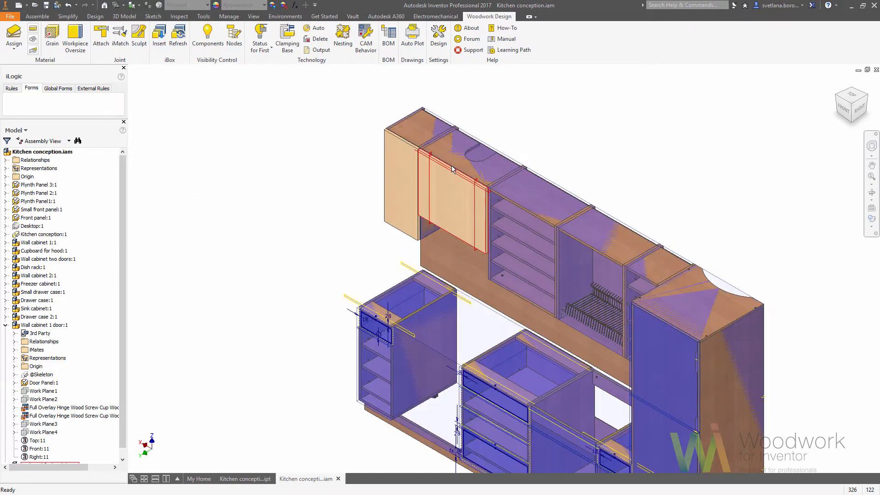
{"action": "scroll", "coordinate": [452, 170], "scroll_direction": "up", "scroll_amount": 3}
{"action": "scroll", "coordinate": [404, 178], "scroll_direction": "down", "scroll_amount": 3}
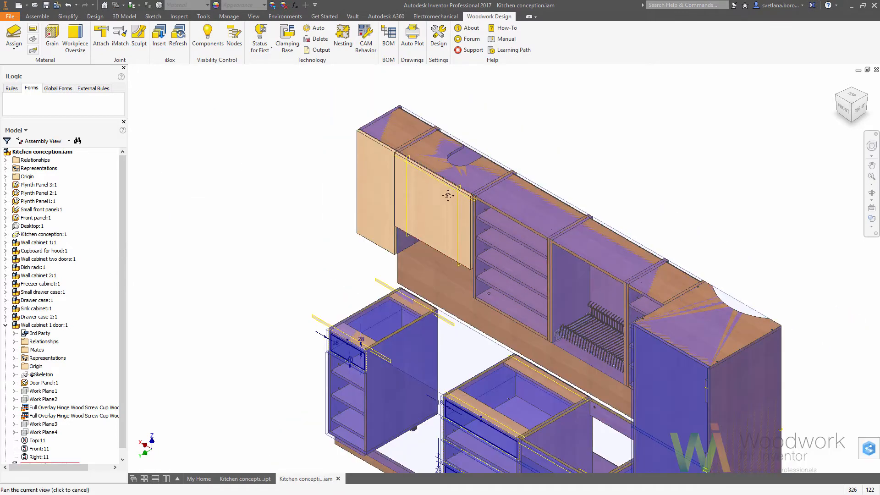
{"action": "middle_click_drag", "start_coordinate": [449, 195], "coordinate": [368, 163]}
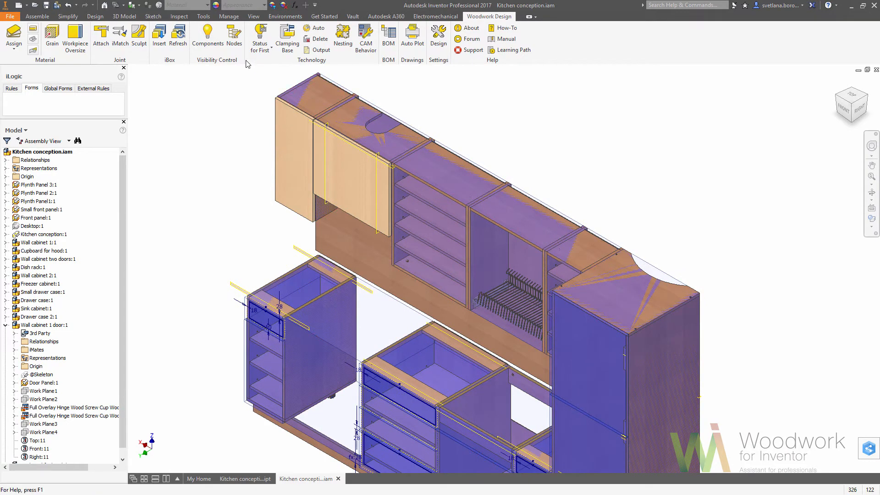
{"action": "left_click", "coordinate": [164, 40]}
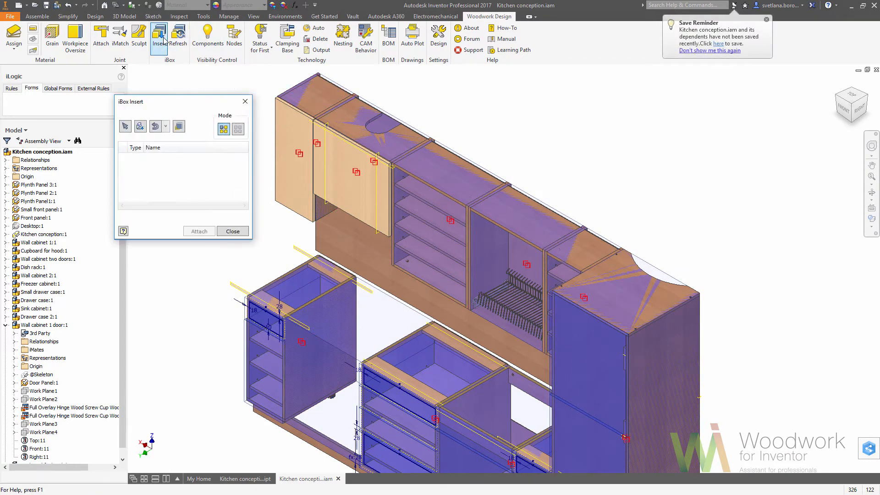
{"action": "left_click", "coordinate": [143, 128]}
{"action": "left_click", "coordinate": [274, 98]}
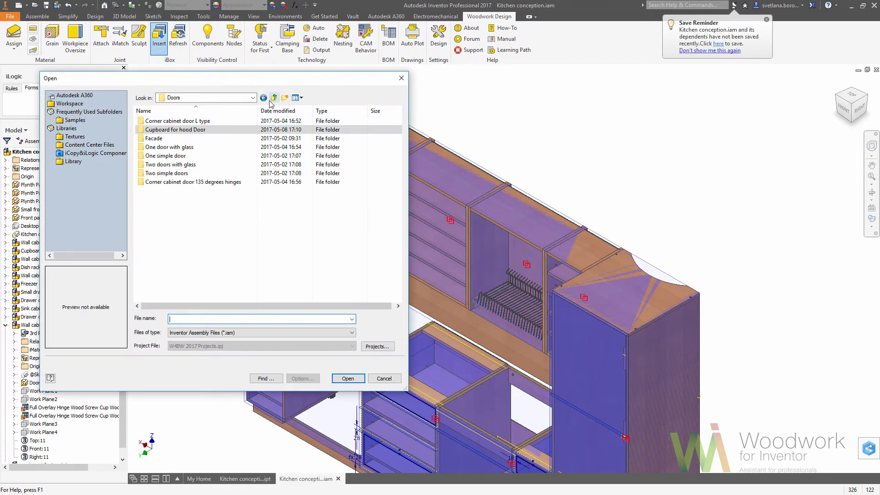
{"action": "double_click", "coordinate": [181, 173]}
{"action": "left_click", "coordinate": [187, 130]}
{"action": "double_click", "coordinate": [187, 130]}
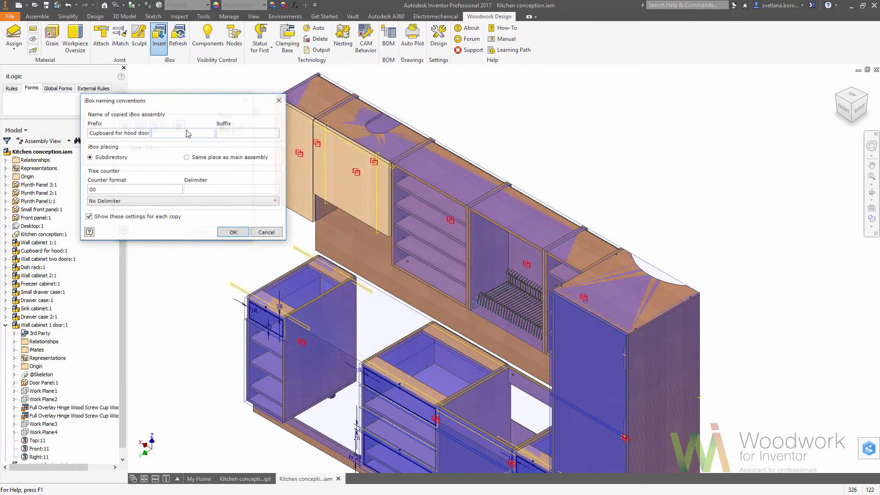
{"action": "key", "text": "Return"}
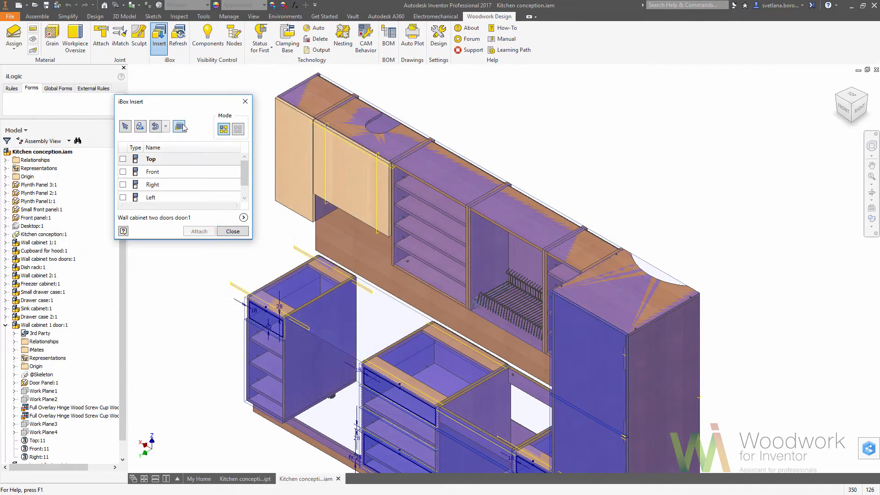
Attach the double door's Top, Front and Right to the skeleton body of the two-door wall cabinet and close the iBox insertion
{"action": "left_click", "coordinate": [436, 190]}
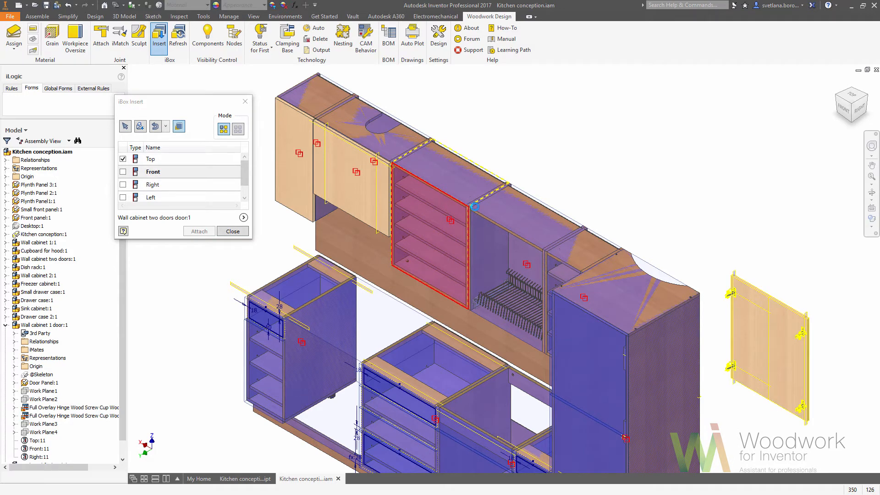
{"action": "left_click", "coordinate": [475, 207]}
{"action": "left_click", "coordinate": [472, 208]}
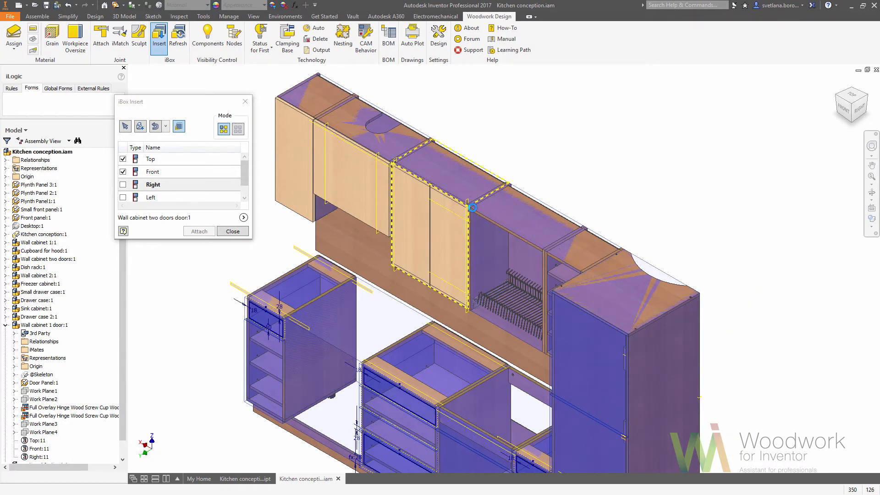
{"action": "left_click", "coordinate": [232, 231]}
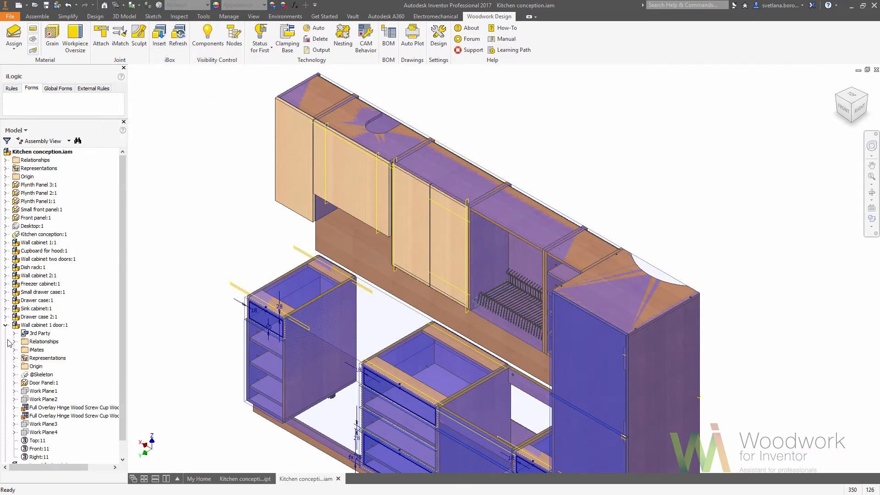
Set the Position of the two-door wall cabinet's doors to "Based on cabinet" in their door configuration and return to the main assembly
{"action": "left_click", "coordinate": [5, 325]}
{"action": "left_click", "coordinate": [33, 342]}
{"action": "left_click", "coordinate": [34, 341]}
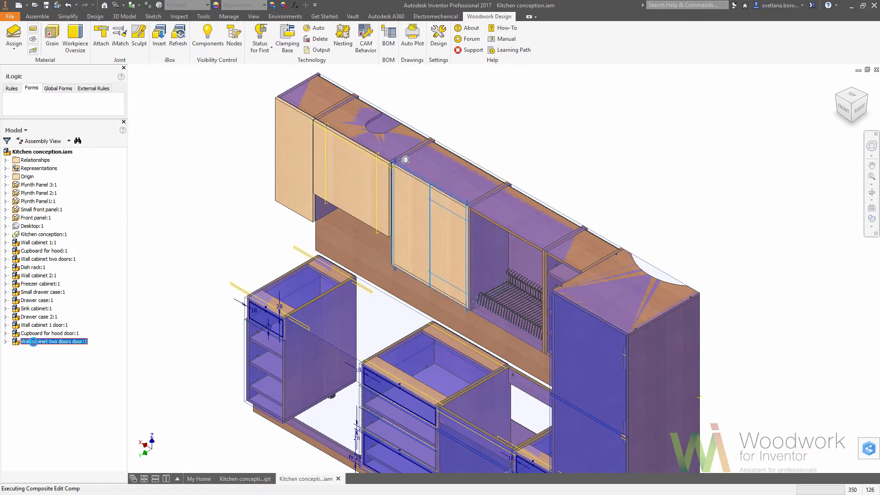
{"action": "left_click", "coordinate": [85, 102]}
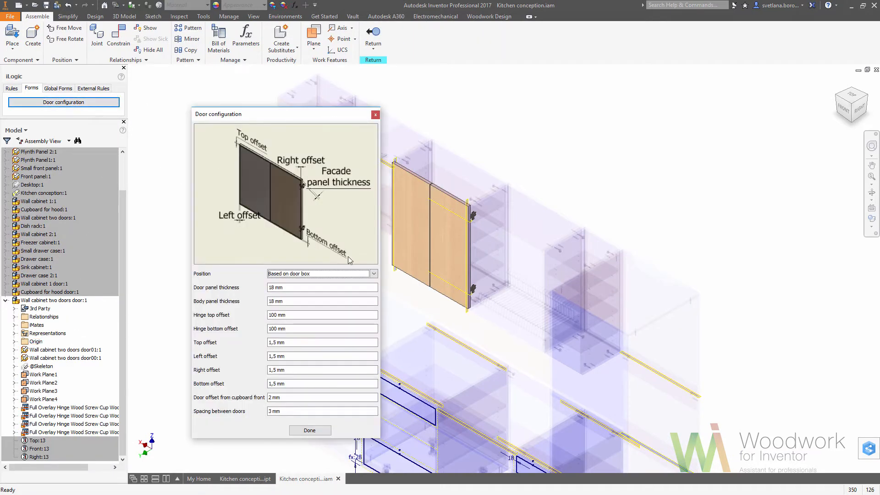
{"action": "left_click", "coordinate": [372, 273]}
{"action": "left_click", "coordinate": [351, 287]}
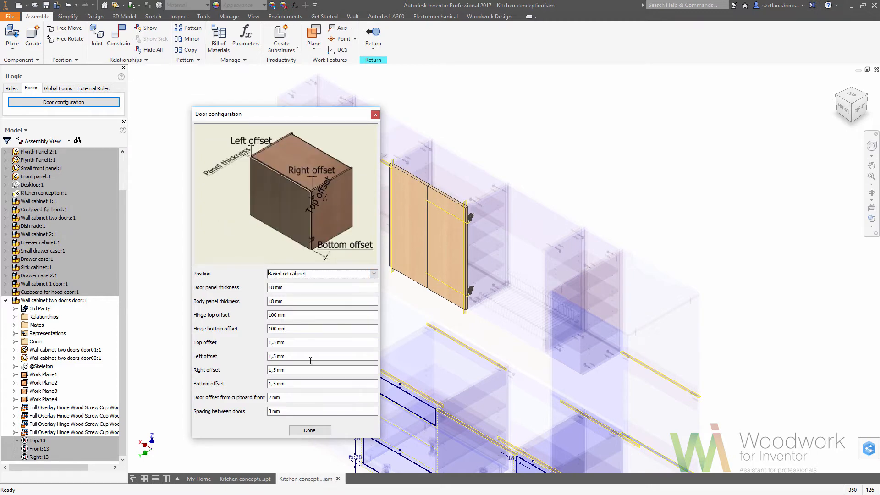
{"action": "left_click", "coordinate": [304, 430]}
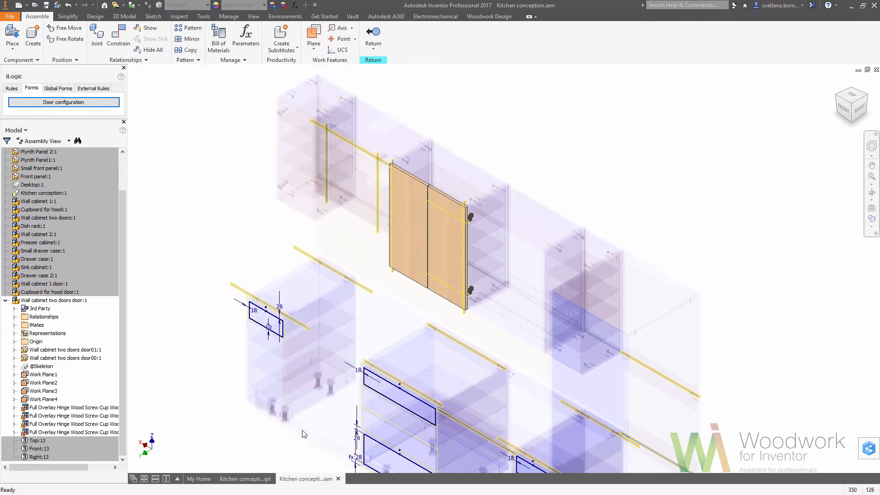
{"action": "left_click", "coordinate": [373, 35]}
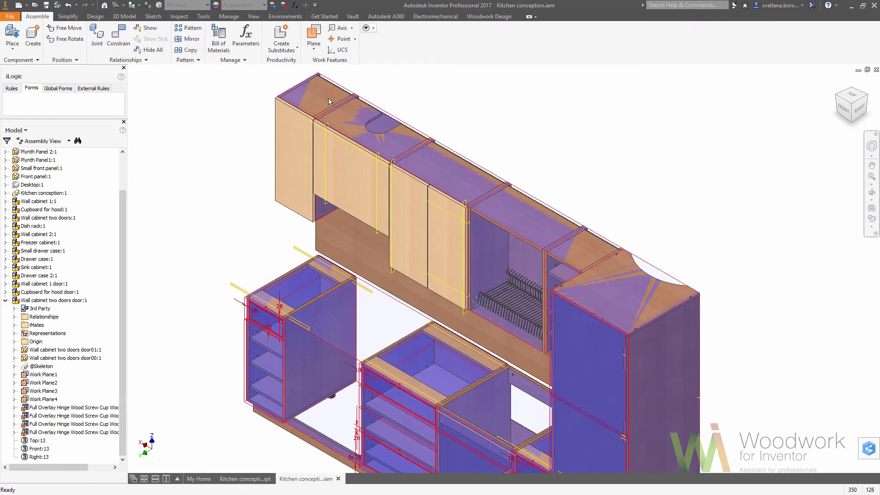
Load Two simple doors.iam again as an iBox copy named "Dish rack doors"
{"action": "left_click", "coordinate": [490, 16]}
{"action": "left_click", "coordinate": [159, 38]}
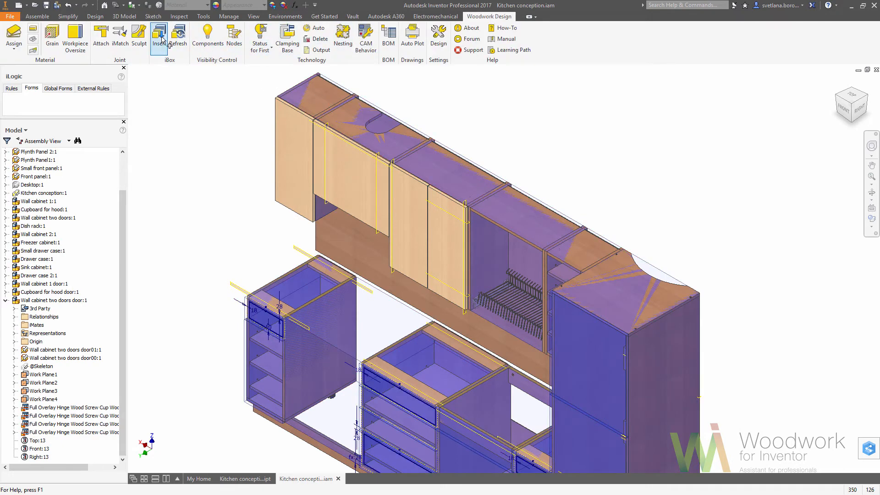
{"action": "left_click", "coordinate": [140, 126]}
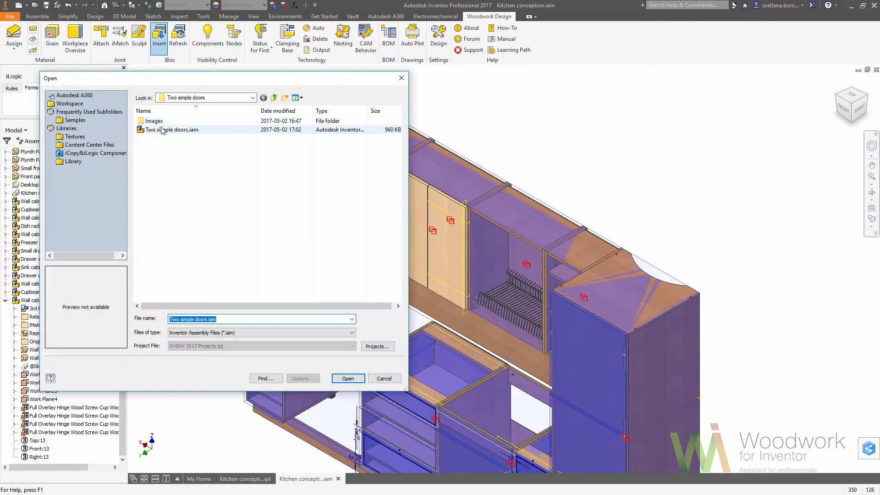
{"action": "double_click", "coordinate": [205, 133]}
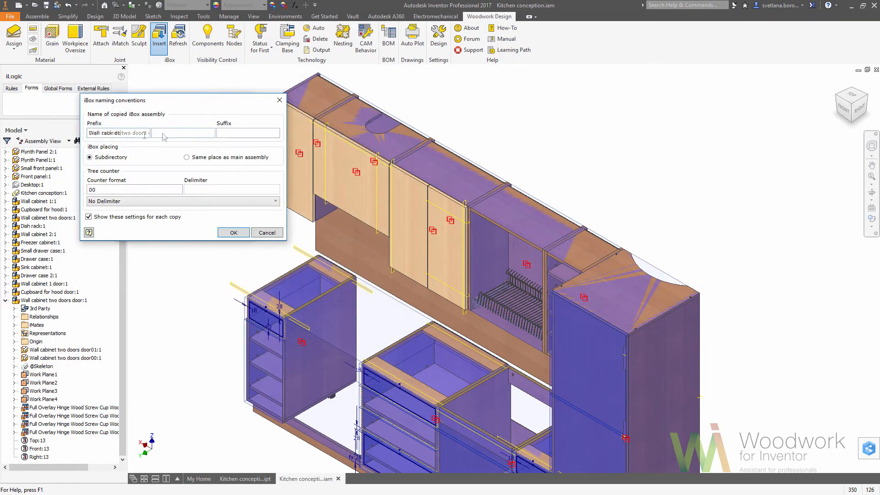
{"action": "left_click", "coordinate": [234, 233]}
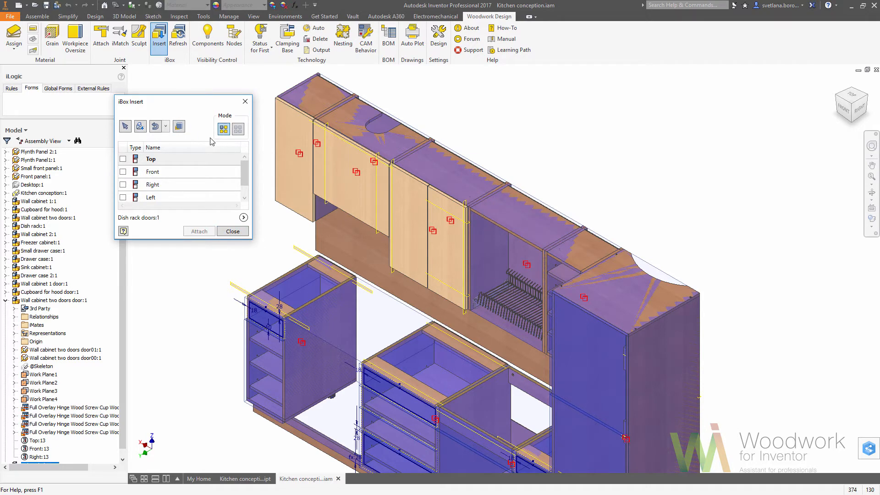
Attach the dish rack doors' Top, Front and Right to the dish rack's skeleton body and close the iBox insertion
{"action": "left_click", "coordinate": [516, 216]}
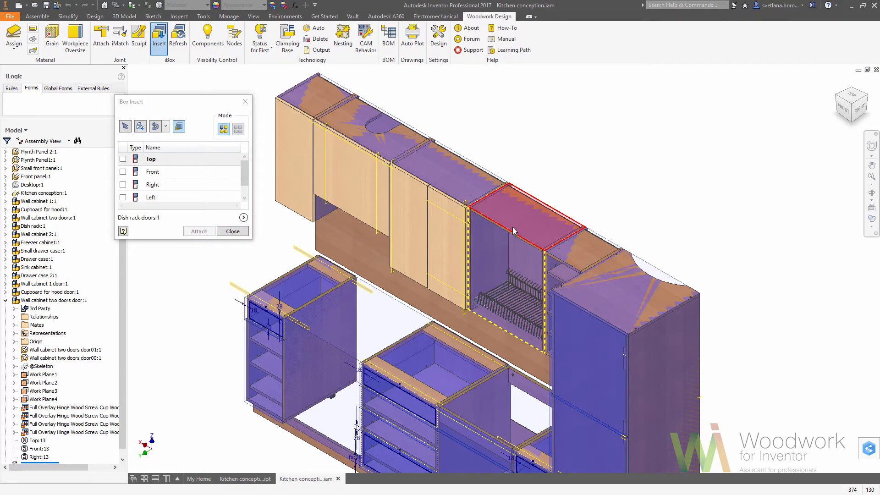
{"action": "left_click", "coordinate": [547, 251]}
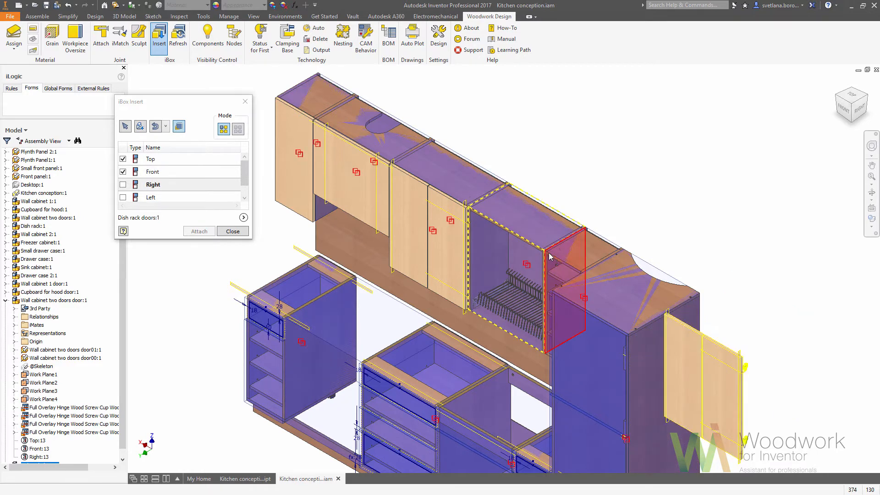
{"action": "left_click", "coordinate": [551, 257]}
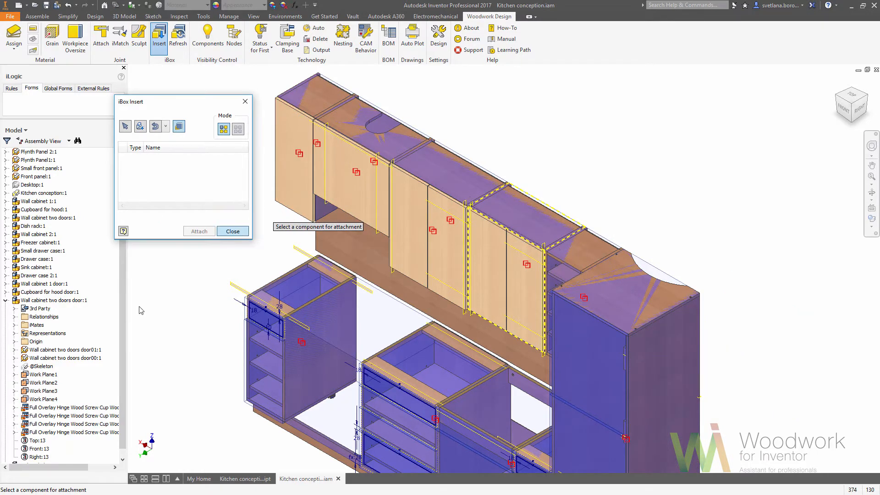
{"action": "key", "text": "Escape"}
Set the Position of the dish rack doors to "Based on cabinet" in their door configuration
{"action": "left_click", "coordinate": [5, 301]}
{"action": "double_click", "coordinate": [29, 350]}
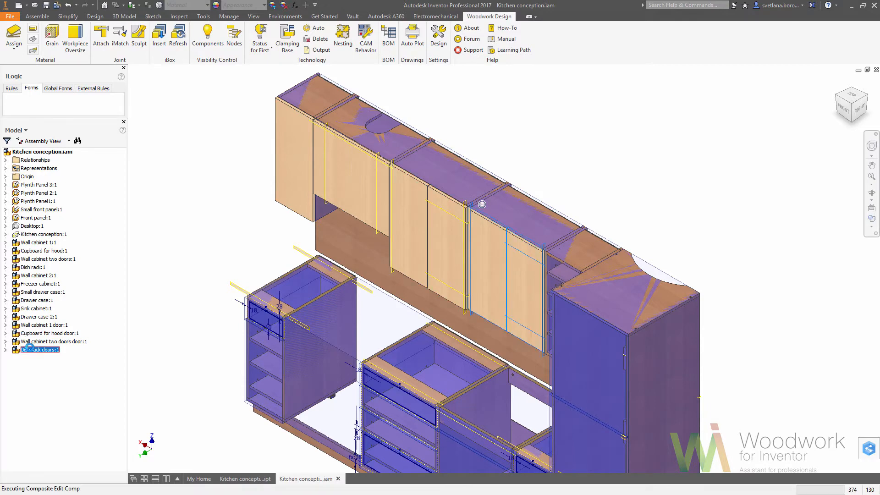
{"action": "left_click", "coordinate": [64, 103]}
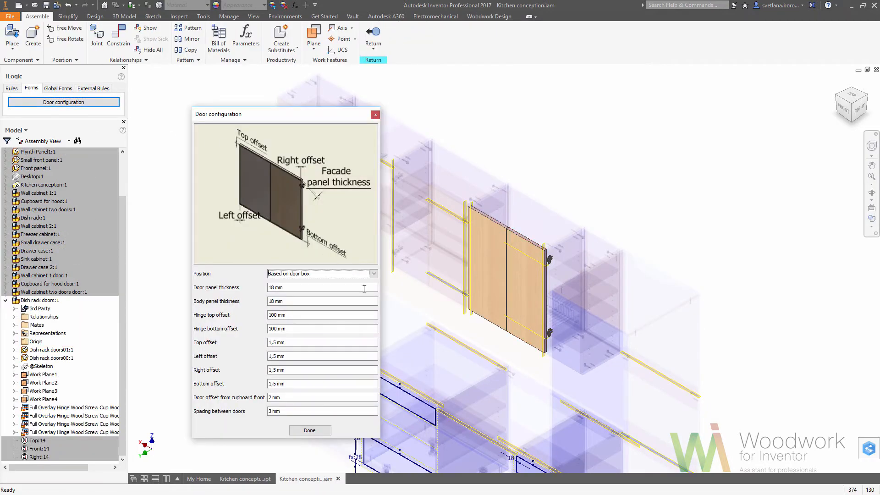
{"action": "left_click", "coordinate": [373, 275]}
{"action": "left_click", "coordinate": [327, 281]}
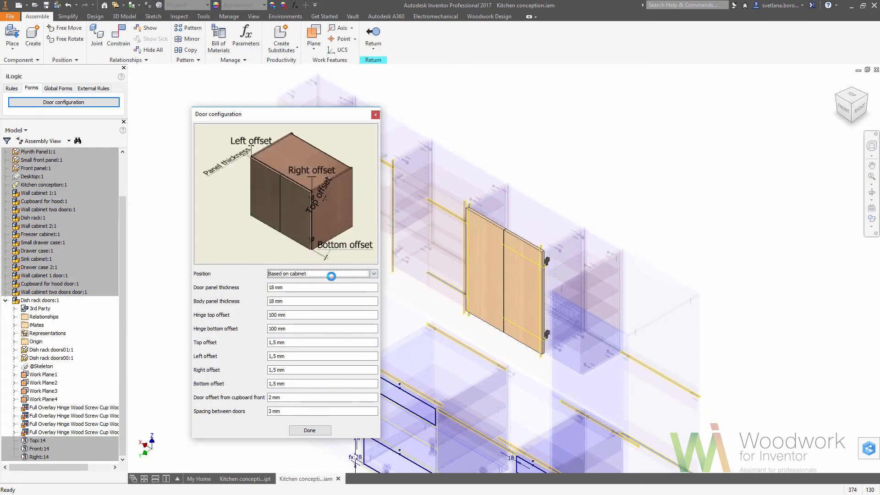
{"action": "left_click", "coordinate": [309, 429]}
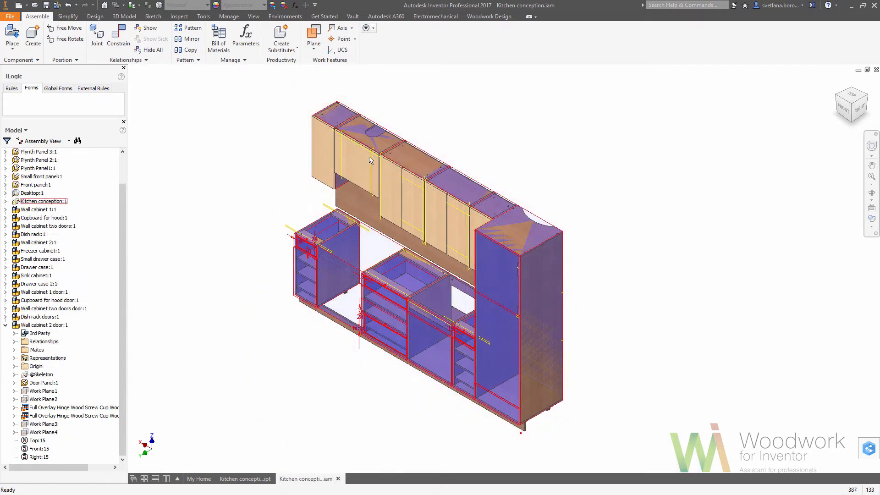
Load One simple door.iam from the library as an iBox copy named "Freezer cabinet top door"
{"action": "left_click", "coordinate": [489, 16]}
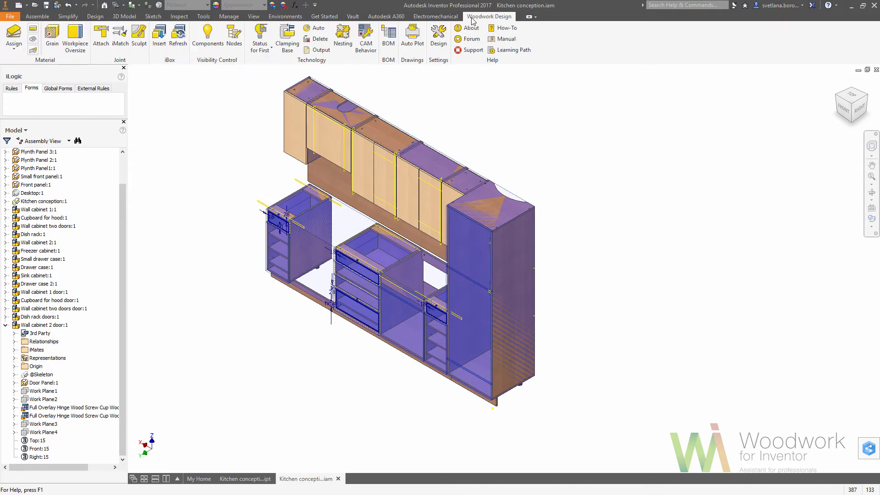
{"action": "left_click", "coordinate": [159, 39]}
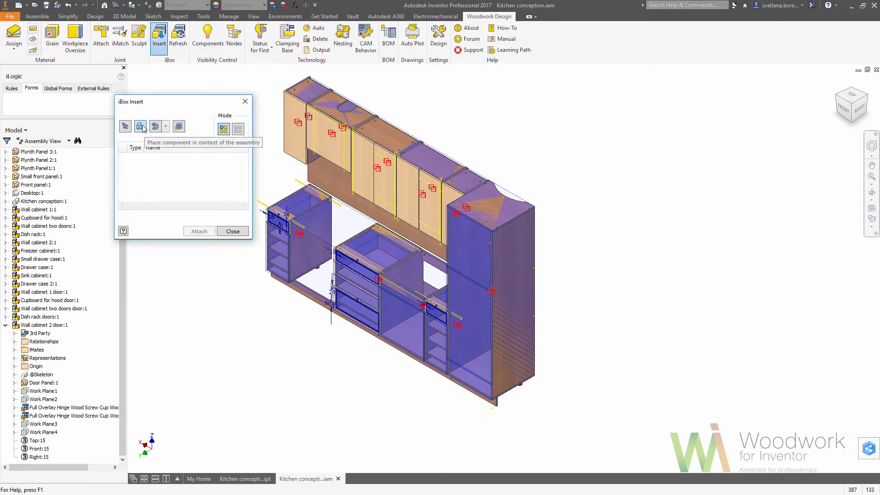
{"action": "left_click", "coordinate": [140, 127]}
{"action": "left_click", "coordinate": [191, 129]}
{"action": "double_click", "coordinate": [191, 129]}
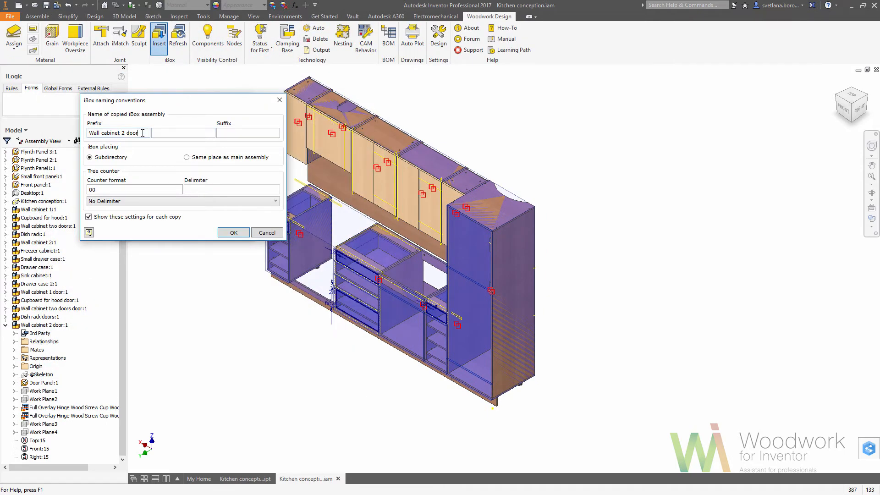
{"action": "left_click_drag", "start_coordinate": [143, 133], "coordinate": [39, 133]}
{"action": "type", "text": "Freezer cabinet top door"}
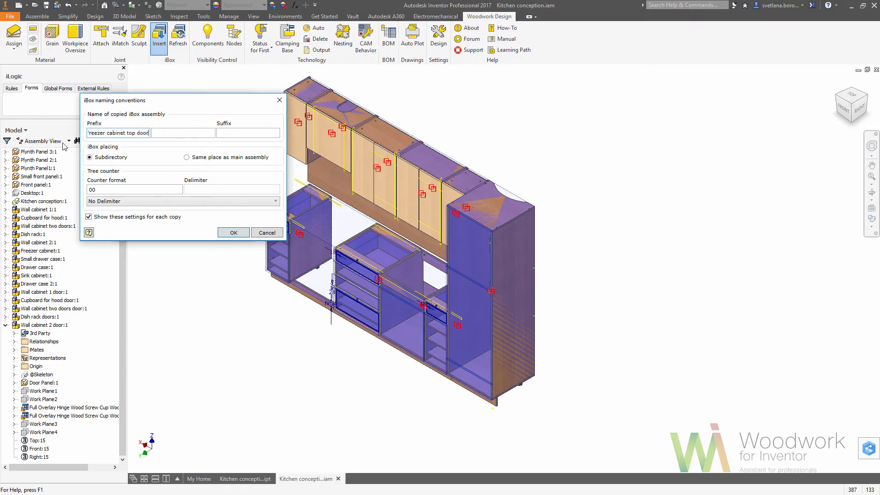
{"action": "left_click", "coordinate": [234, 232]}
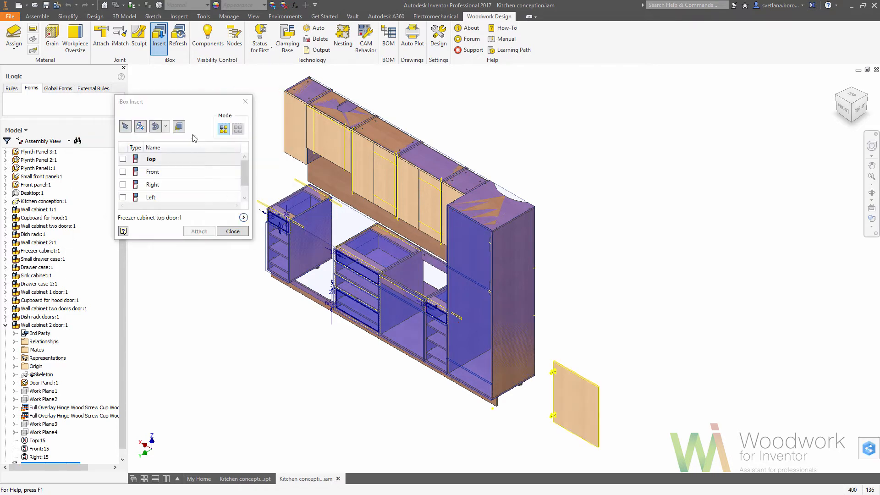
Attach the door's Top, Front and Right to the freezer cabinet's upper skeleton body and close the iBox insertion
{"action": "left_click", "coordinate": [178, 126]}
{"action": "scroll", "coordinate": [460, 231], "scroll_direction": "up", "scroll_amount": 2}
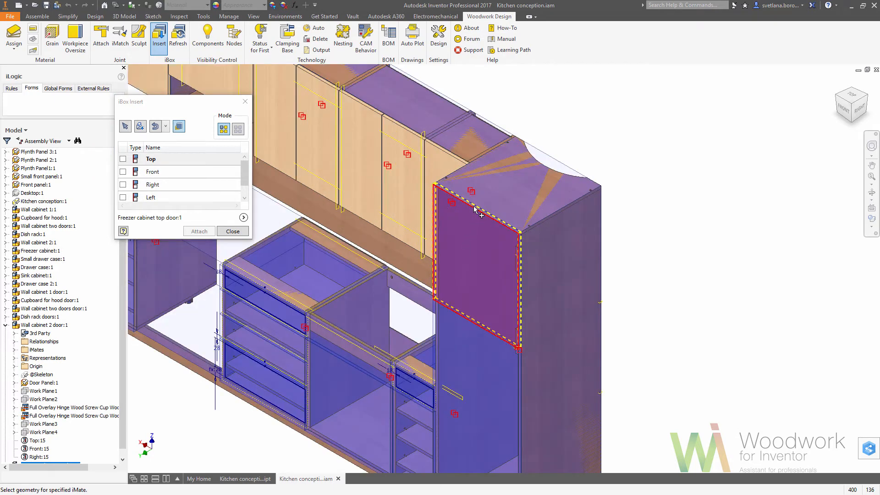
{"action": "scroll", "coordinate": [475, 209], "scroll_direction": "up", "scroll_amount": 2}
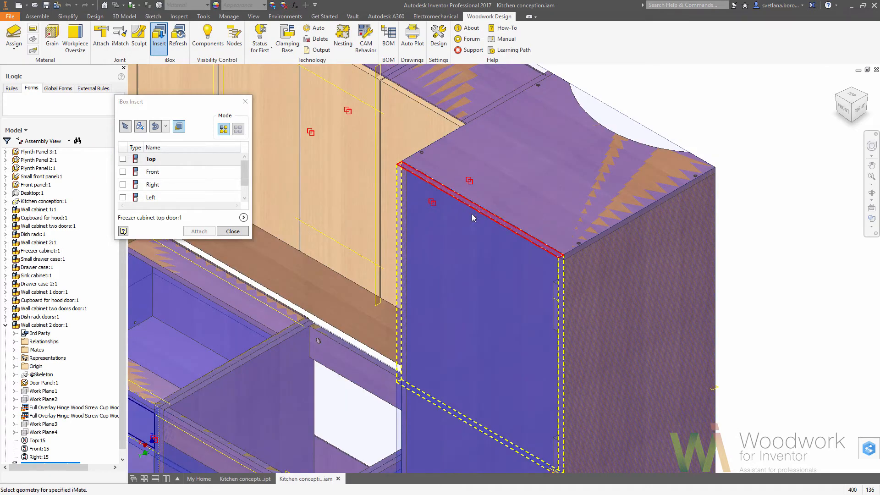
{"action": "left_click", "coordinate": [474, 217]}
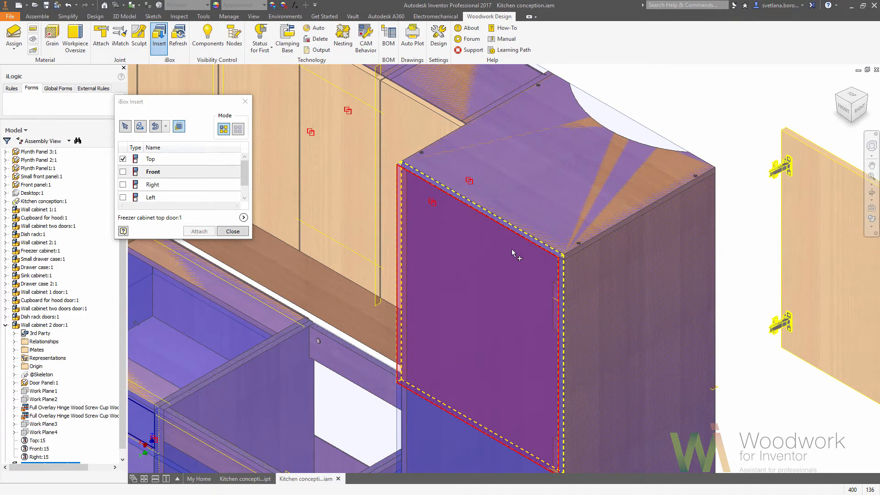
{"action": "left_click", "coordinate": [513, 253]}
{"action": "left_click", "coordinate": [559, 266]}
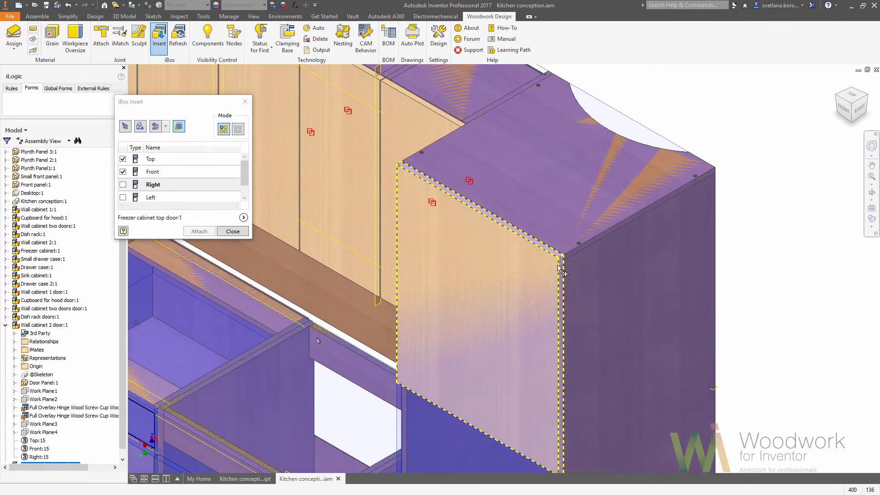
{"action": "left_click", "coordinate": [851, 95]}
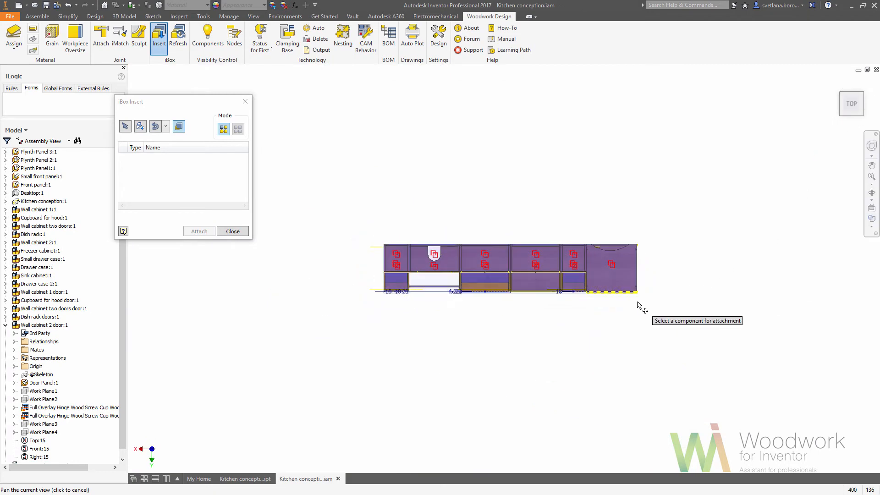
{"action": "key", "text": "Escape"}
{"action": "scroll", "coordinate": [637, 299], "scroll_direction": "up", "scroll_amount": 8}
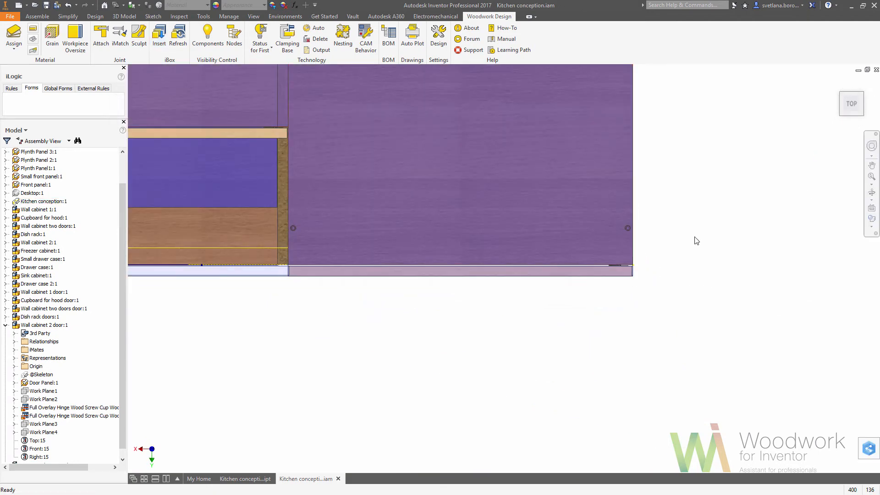
{"action": "left_click", "coordinate": [851, 103]}
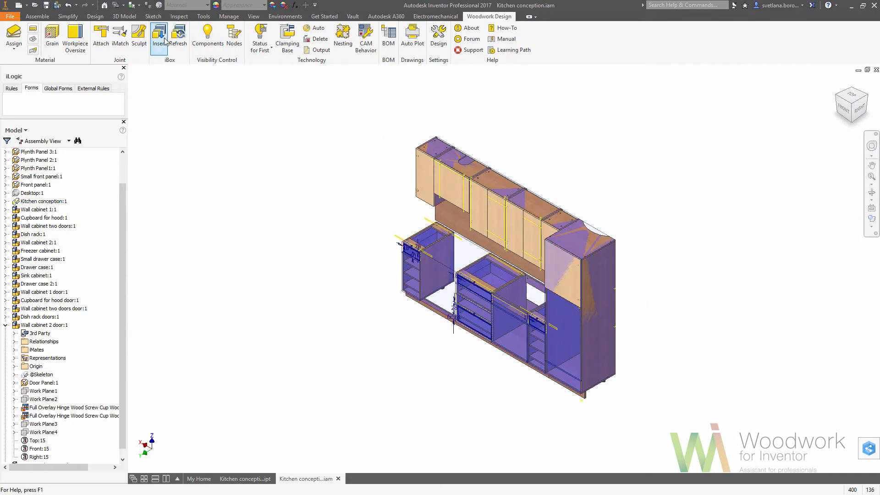
Load One simple door.iam again as an iBox copy named "Freezer cabinet middle door"
{"action": "left_click", "coordinate": [140, 126]}
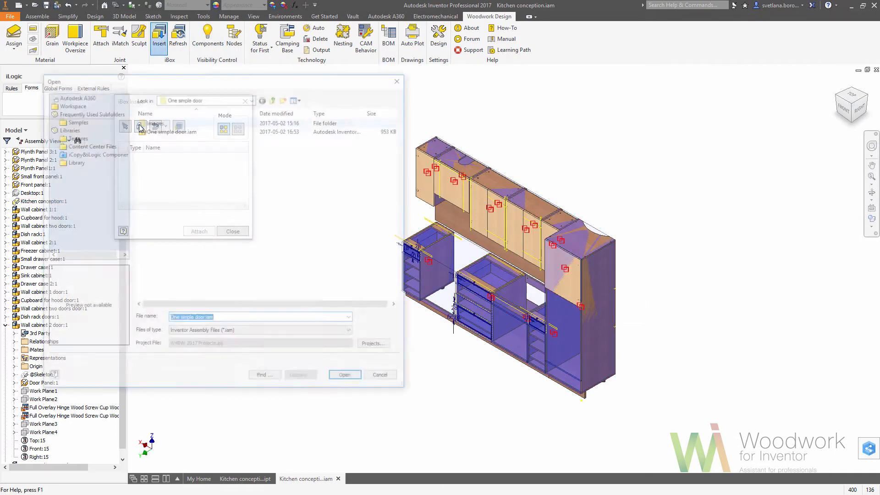
{"action": "double_click", "coordinate": [169, 131]}
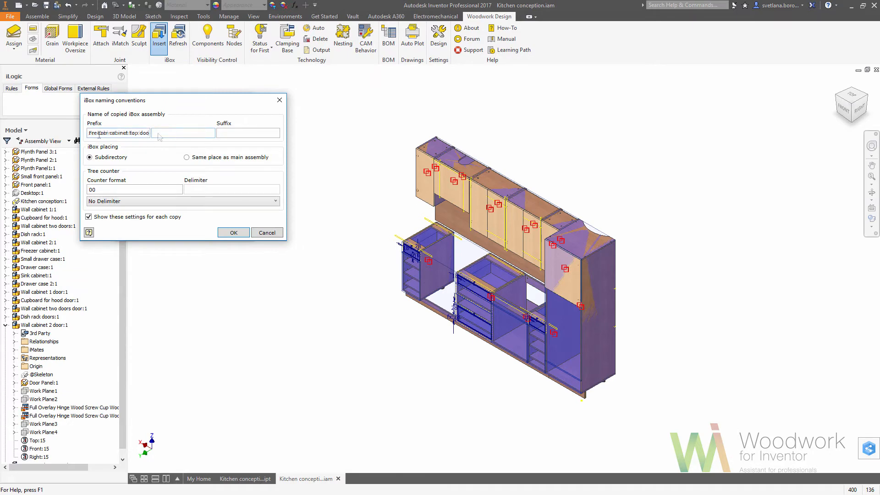
{"action": "left_click", "coordinate": [227, 232]}
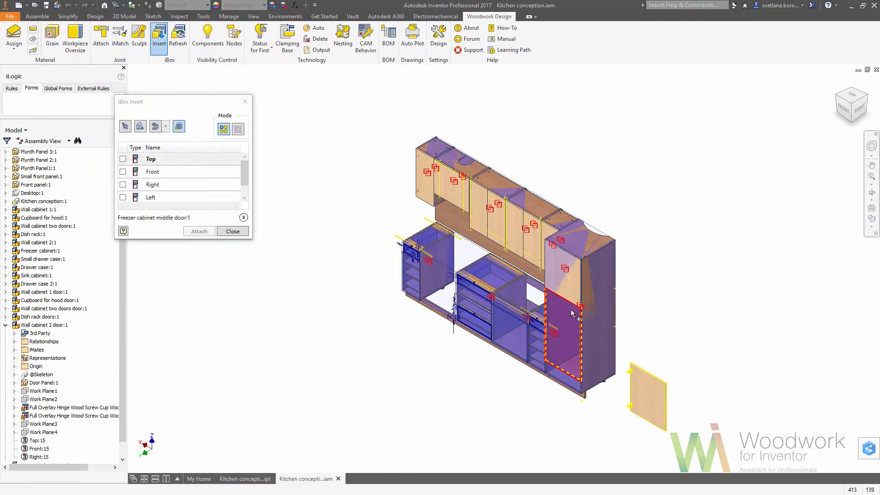
Attach the middle door's Top, Front and Right to the freezer cabinet's middle skeleton body
{"action": "scroll", "coordinate": [571, 307], "scroll_direction": "up", "scroll_amount": 5}
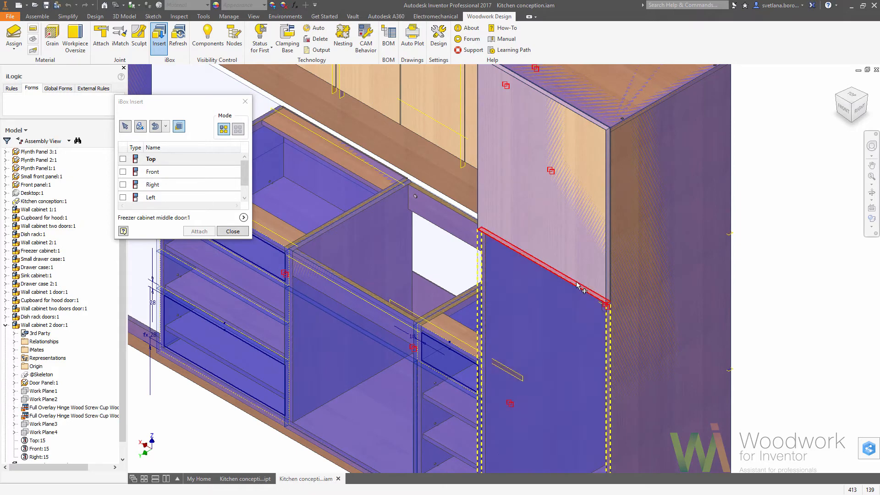
{"action": "left_click", "coordinate": [574, 301]}
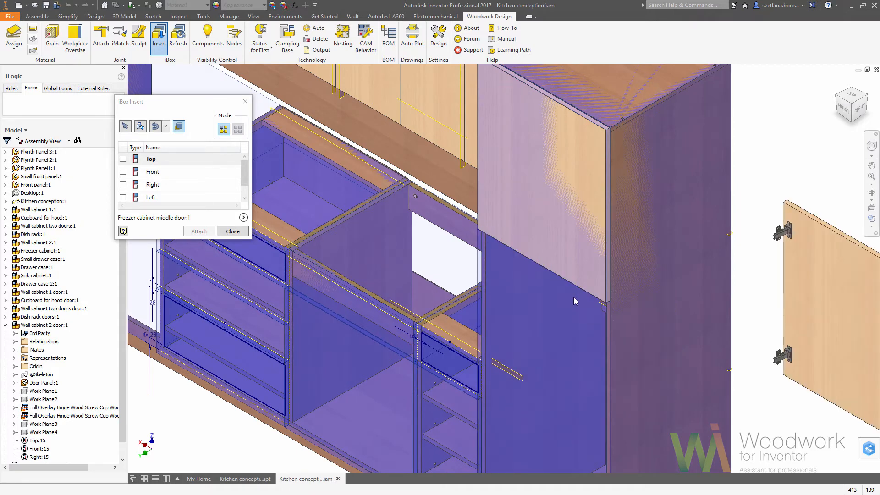
{"action": "left_click", "coordinate": [609, 314]}
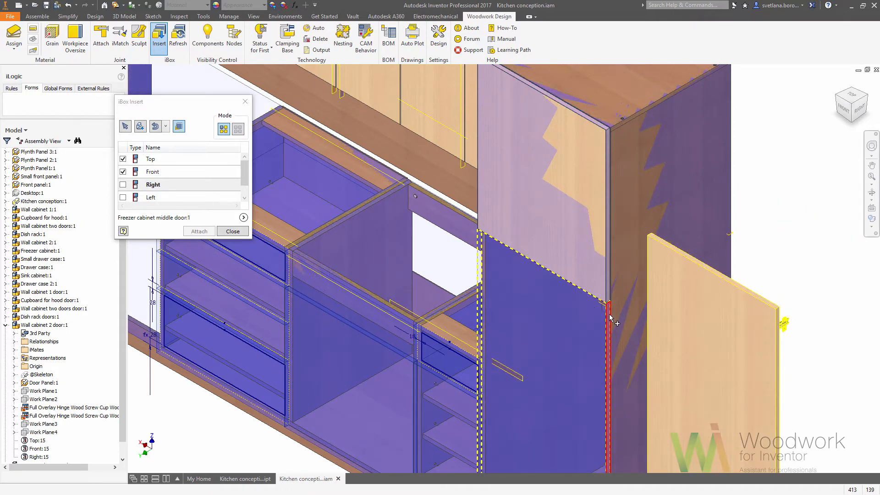
{"action": "scroll", "coordinate": [506, 279], "scroll_direction": "down", "scroll_amount": 3}
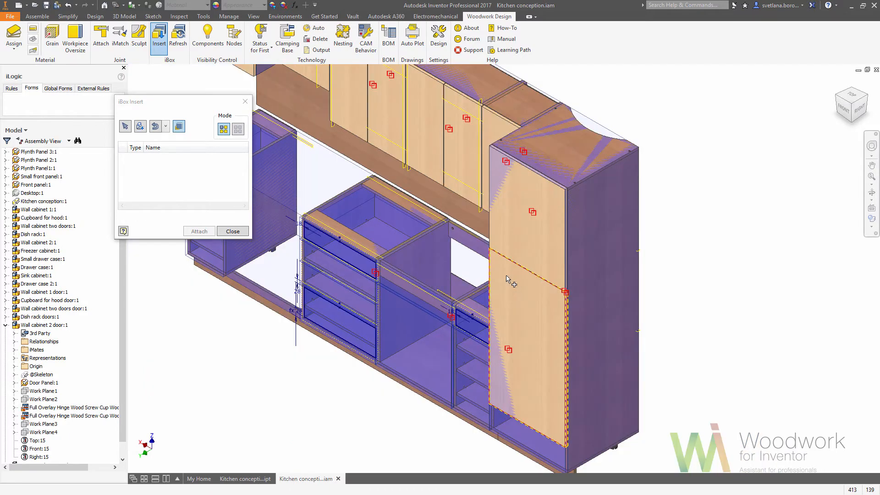
{"action": "middle_click_drag", "start_coordinate": [523, 301], "coordinate": [499, 292]}
Load Facade.iam from the library's Facade folder as an iBox copy named "Freezer cabinet facade"
{"action": "left_click", "coordinate": [140, 126]}
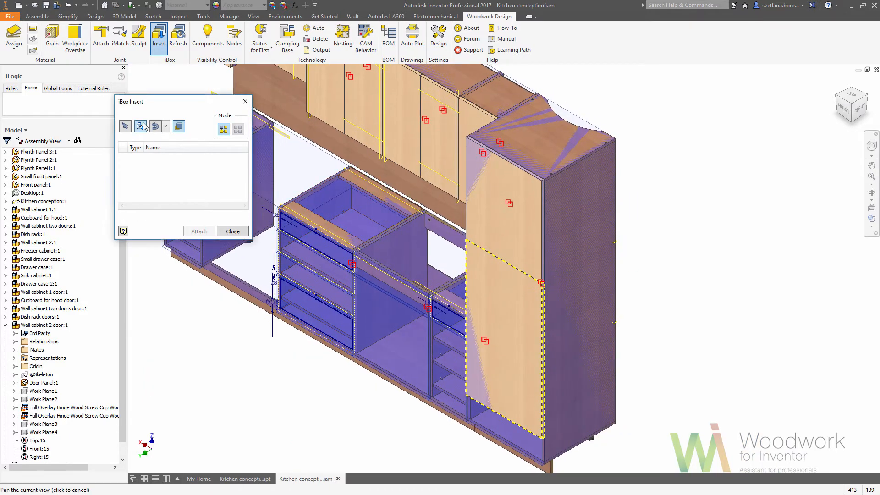
{"action": "left_click", "coordinate": [274, 98]}
{"action": "double_click", "coordinate": [165, 137]}
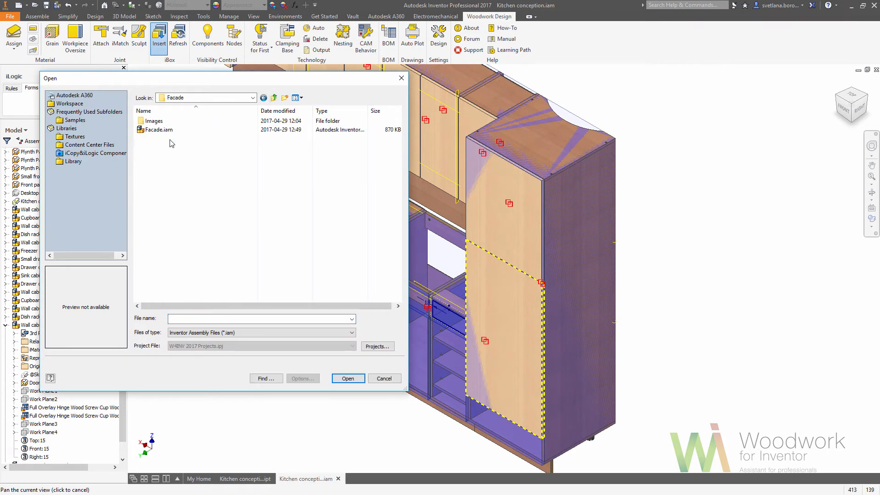
{"action": "left_click", "coordinate": [168, 130]}
{"action": "double_click", "coordinate": [168, 131]}
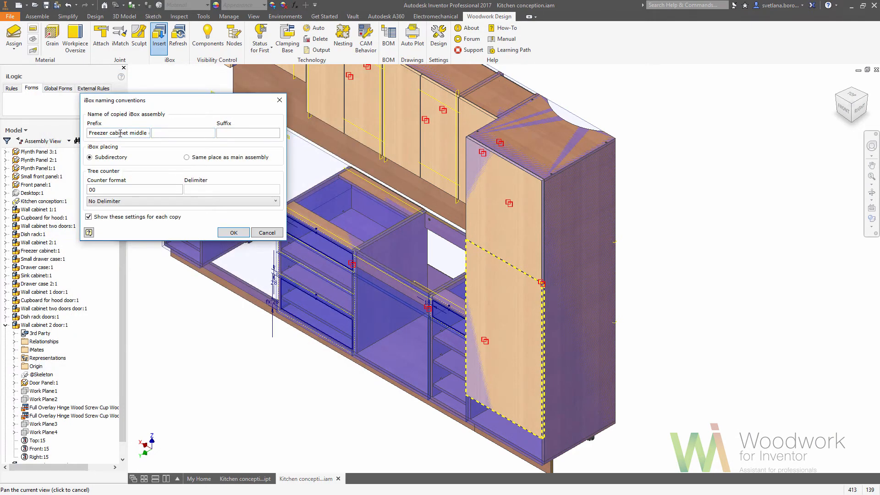
{"action": "left_click_drag", "start_coordinate": [131, 133], "coordinate": [166, 136]}
{"action": "type", "text": "facade"}
{"action": "left_click", "coordinate": [233, 232]}
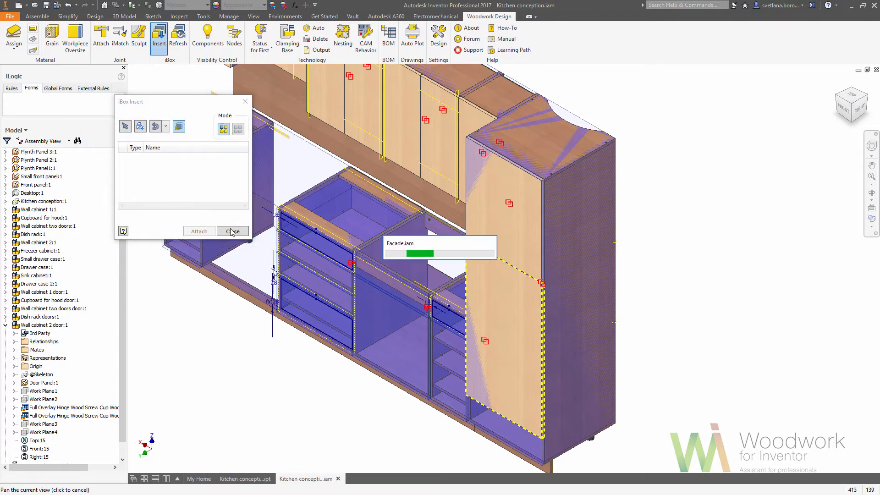
Attach the facade's Top, Front and Right to the lowest skeleton body on the freezer cabinet's front
{"action": "left_click", "coordinate": [180, 126]}
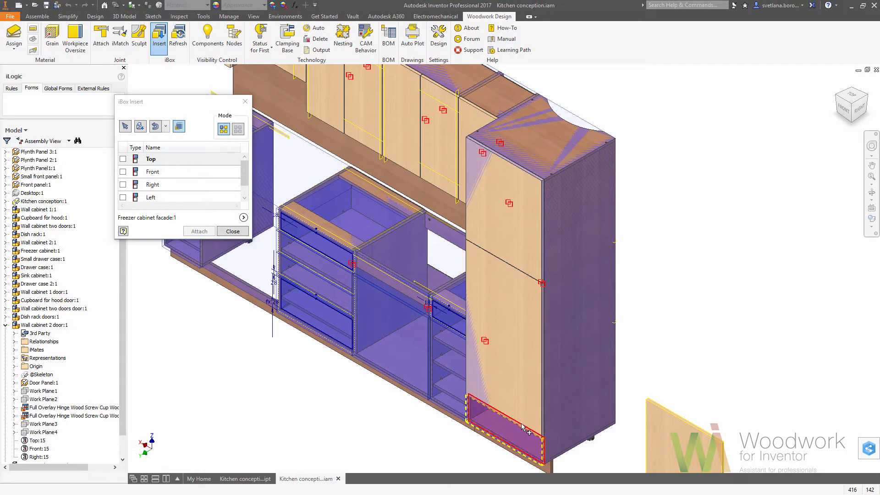
{"action": "scroll", "coordinate": [523, 433], "scroll_direction": "up", "scroll_amount": 2}
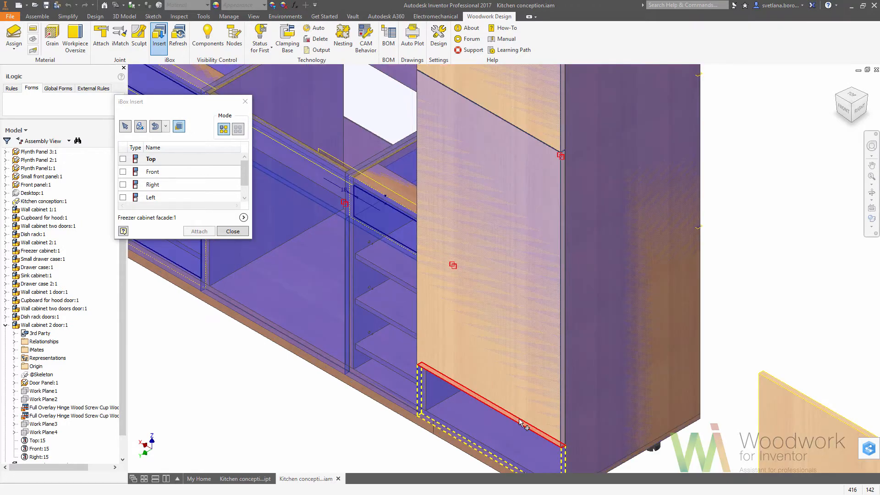
{"action": "left_click", "coordinate": [520, 424]}
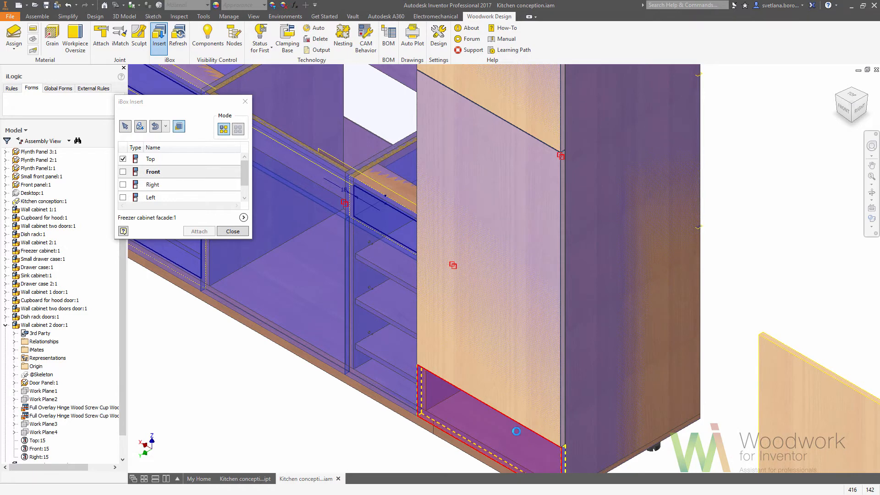
{"action": "left_click", "coordinate": [543, 439]}
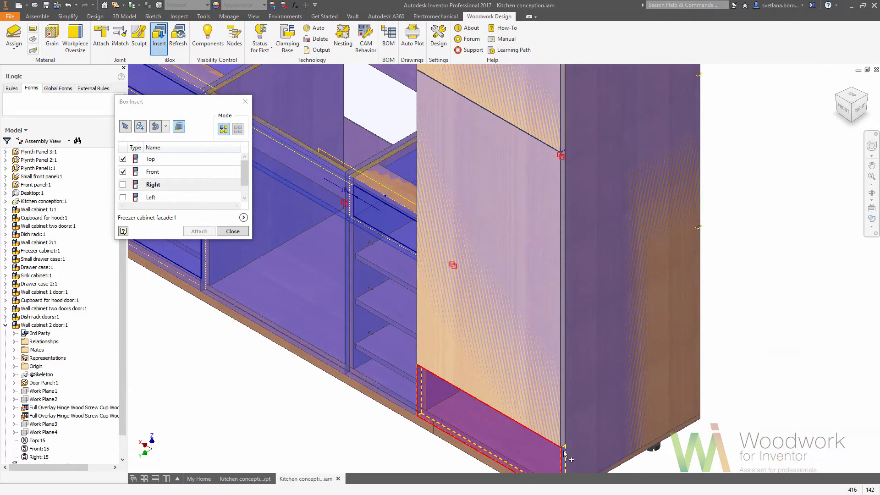
{"action": "left_click", "coordinate": [537, 381]}
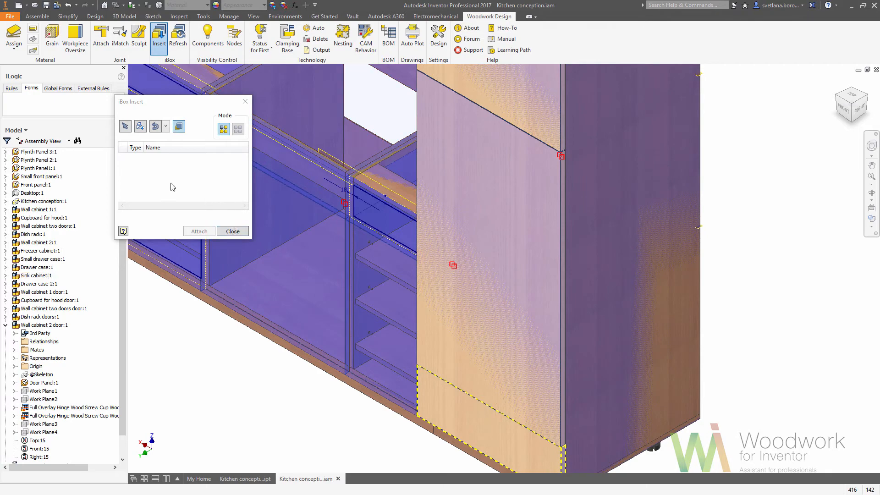
Load One simple door.iam from the library's One simple door folder as an iBox copy named "Small drawer case door"
{"action": "left_click", "coordinate": [140, 127]}
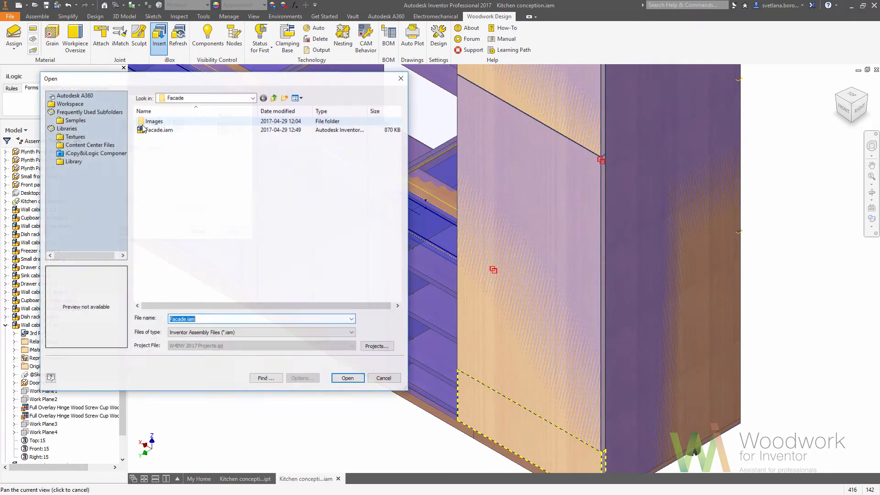
{"action": "left_click", "coordinate": [275, 98]}
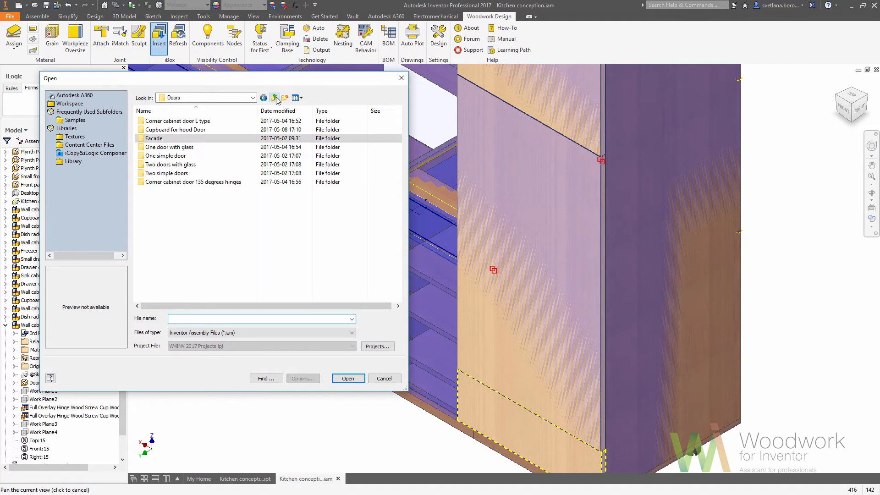
{"action": "double_click", "coordinate": [181, 156]}
{"action": "double_click", "coordinate": [184, 130]}
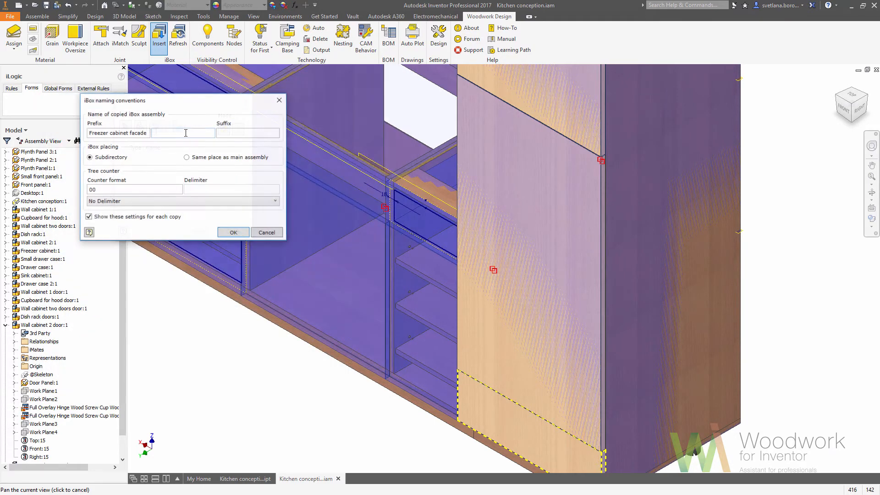
{"action": "left_click", "coordinate": [234, 233]}
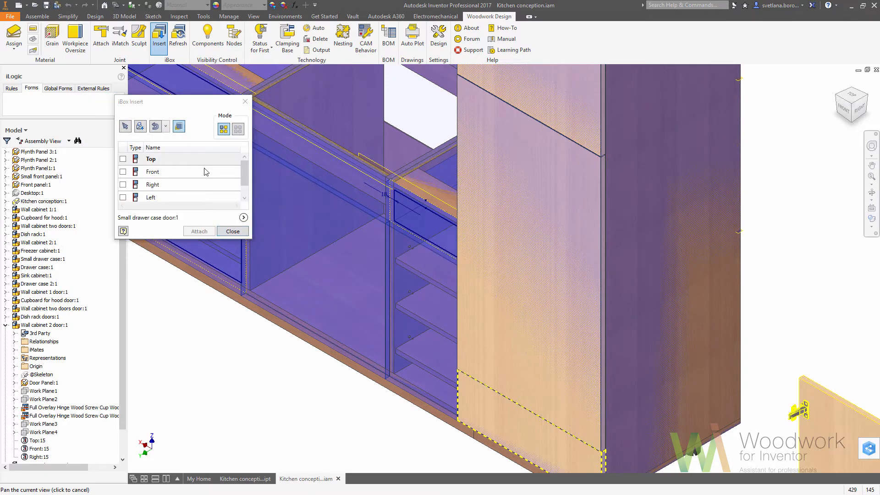
Attach the door's Top, Front and Right to the skeleton body below the small drawer case's drawer opening
{"action": "left_click", "coordinate": [417, 249]}
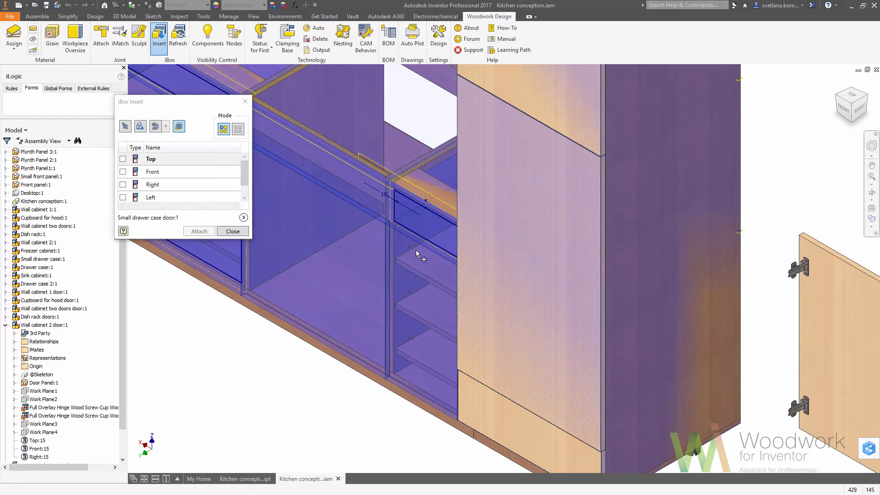
{"action": "left_click", "coordinate": [457, 269]}
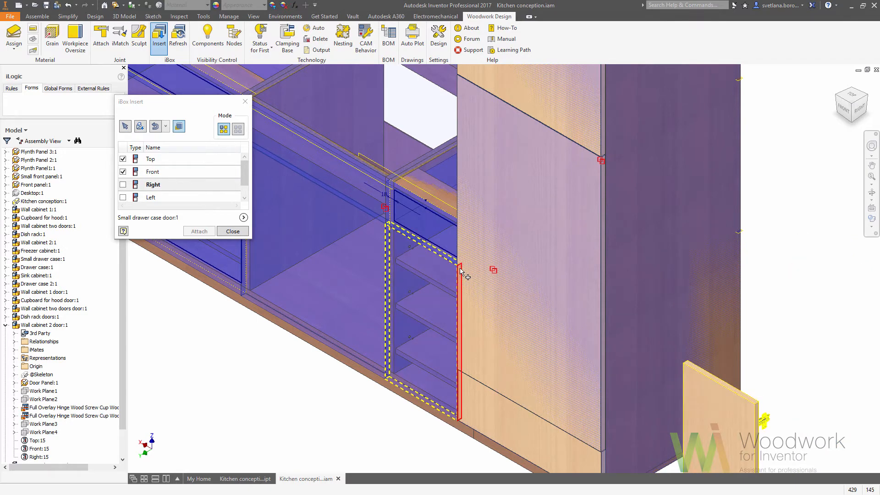
{"action": "left_click", "coordinate": [460, 271]}
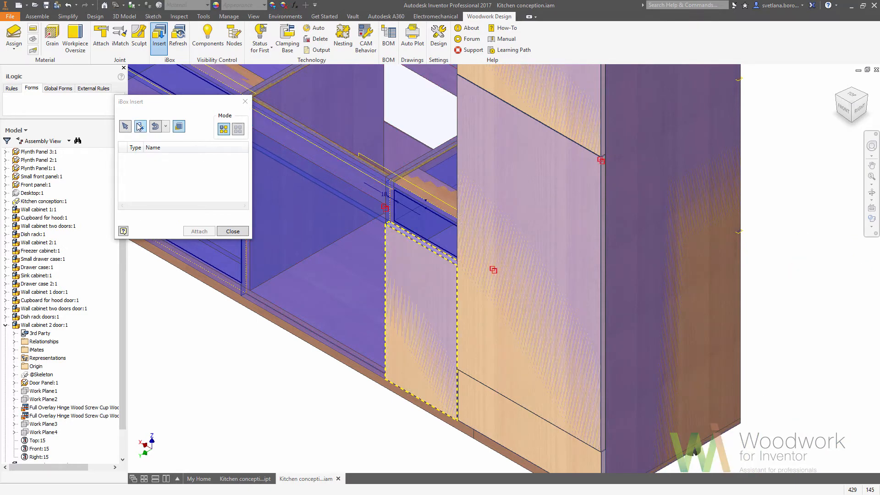
Load Facade.iam from the library's Facade folder as an iBox copy named "Small drawer case facade"
{"action": "left_click", "coordinate": [140, 127]}
{"action": "double_click", "coordinate": [156, 121]}
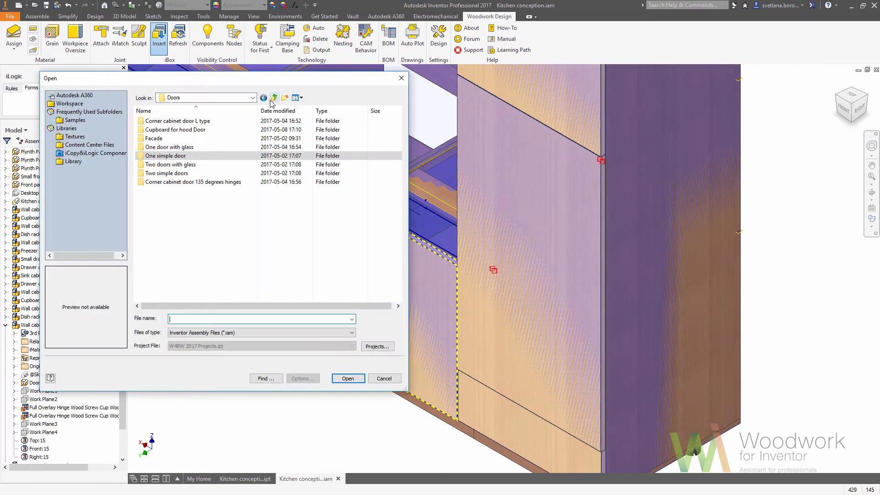
{"action": "double_click", "coordinate": [167, 139]}
{"action": "double_click", "coordinate": [159, 130]}
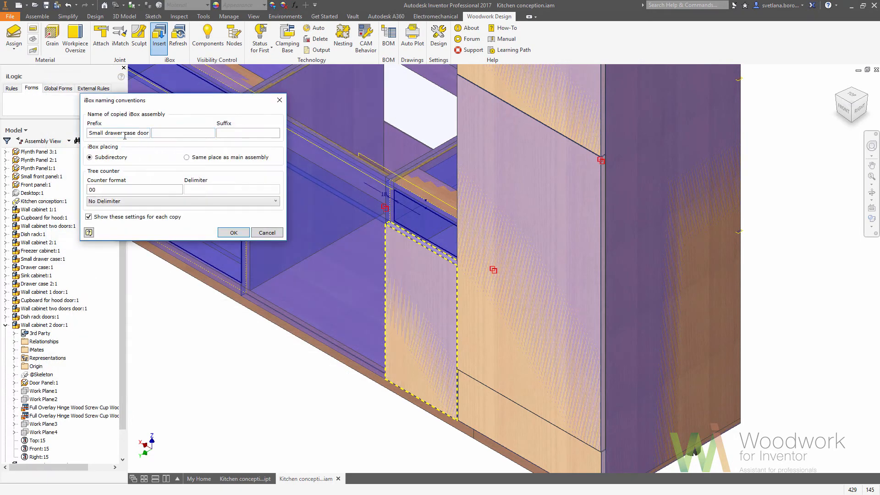
{"action": "left_click_drag", "start_coordinate": [139, 133], "coordinate": [160, 136]}
{"action": "type", "text": "facade"}
{"action": "left_click", "coordinate": [223, 232]}
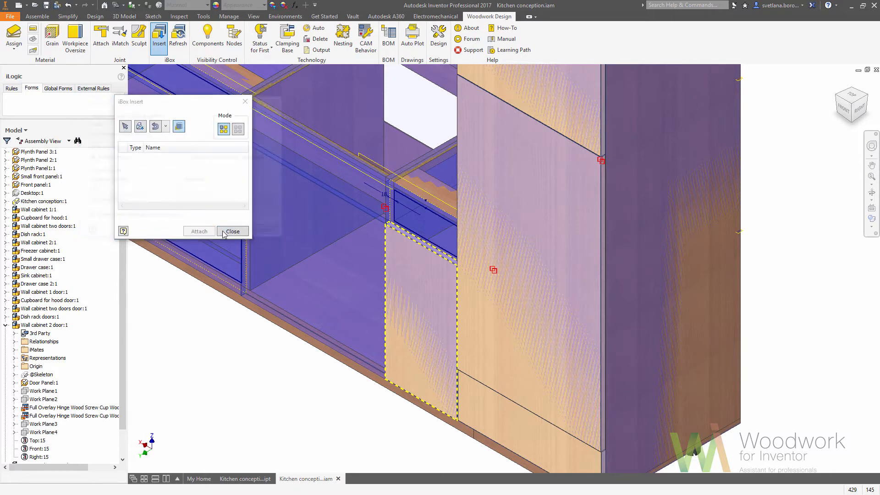
Attach the facade's Top, Front and Right to the skeleton body above the small drawer case door, and finish the iBox insertion
{"action": "left_click", "coordinate": [184, 130]}
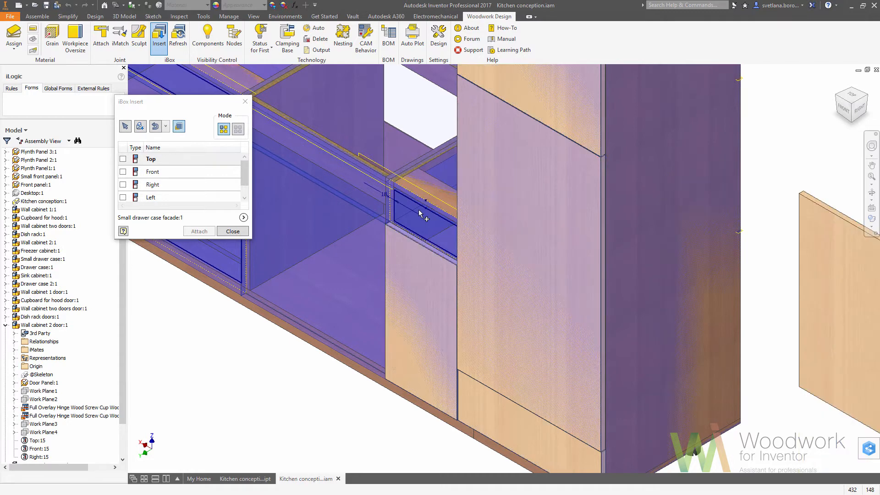
{"action": "left_click", "coordinate": [418, 210]}
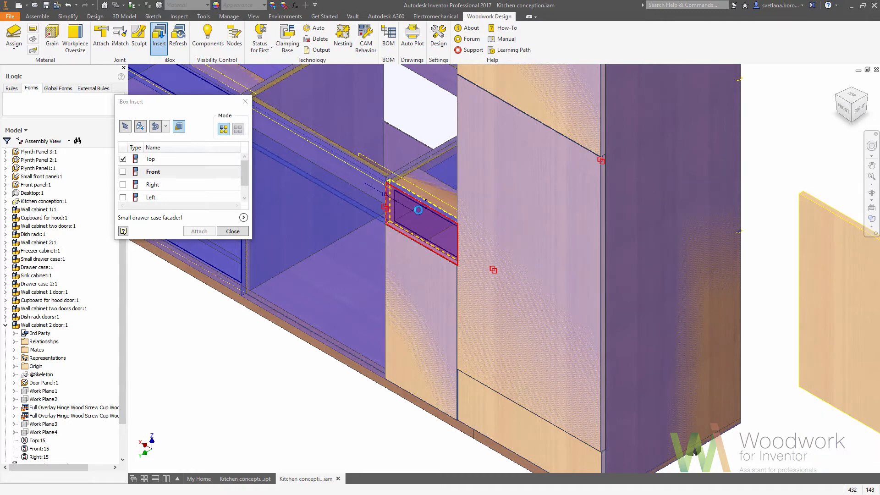
{"action": "left_click", "coordinate": [460, 227]}
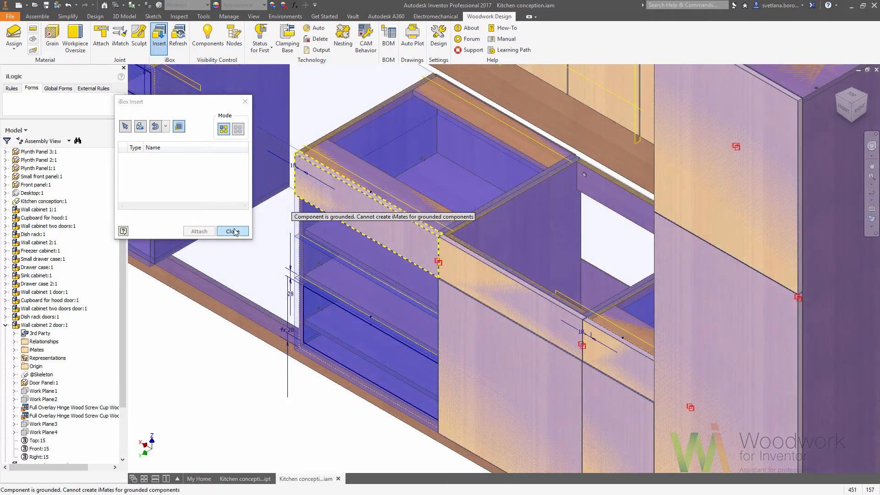
{"action": "left_click", "coordinate": [234, 231]}
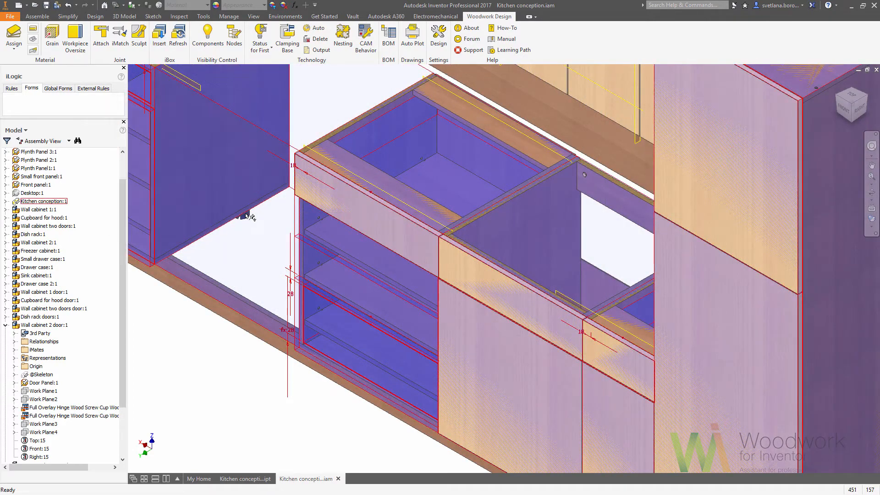
Hide the sink cabinet together with its facade and door to expose the side of the drawer case
{"action": "left_click", "coordinate": [5, 325]}
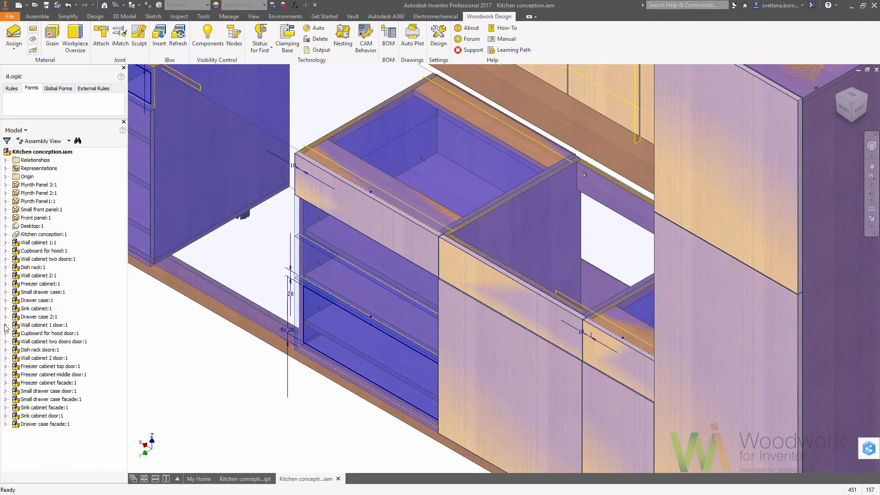
{"action": "left_click", "coordinate": [44, 309]}
{"action": "right_click", "coordinate": [44, 312]}
{"action": "left_click", "coordinate": [55, 351]}
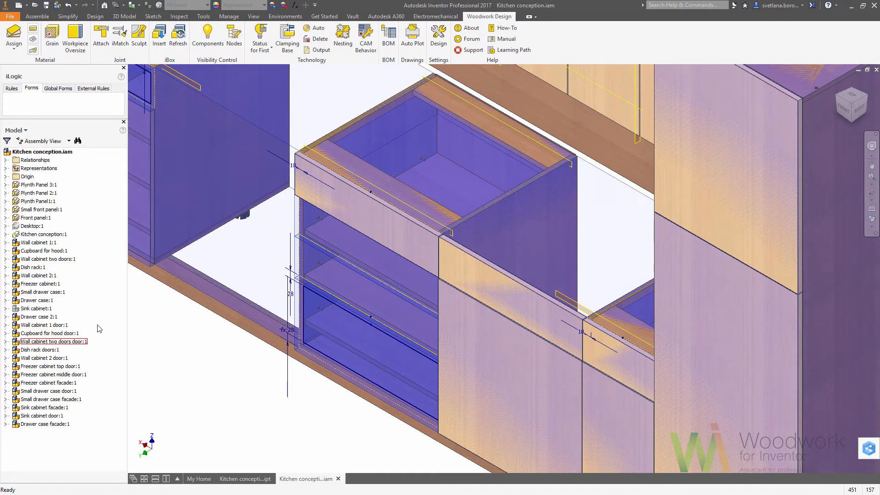
{"action": "left_click", "coordinate": [45, 407]}
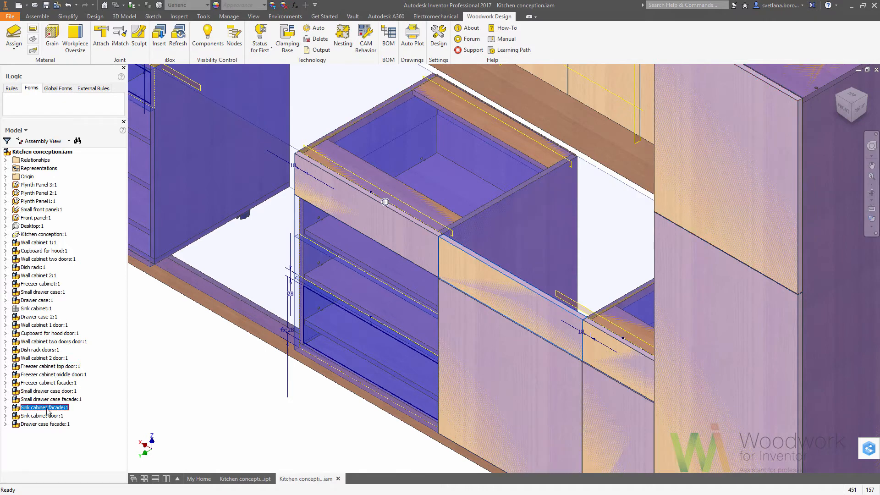
{"action": "left_click", "coordinate": [49, 416], "text": "ctrl"}
{"action": "right_click", "coordinate": [49, 418]}
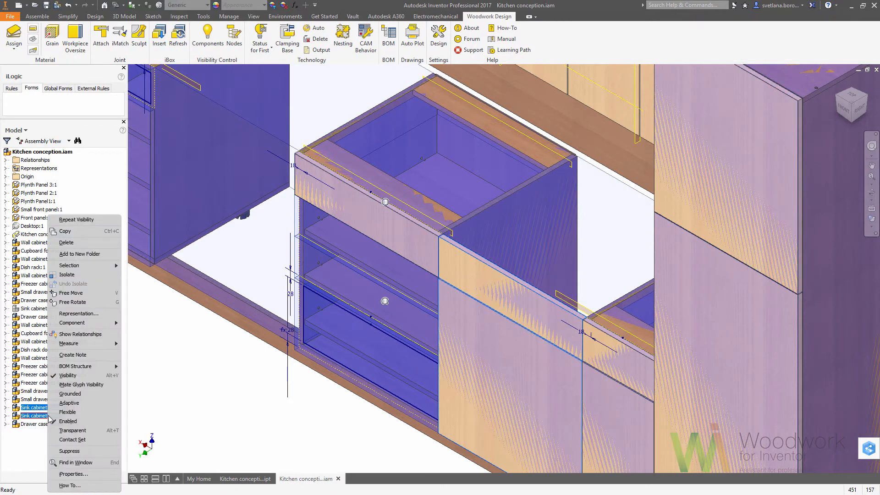
{"action": "left_click", "coordinate": [77, 378]}
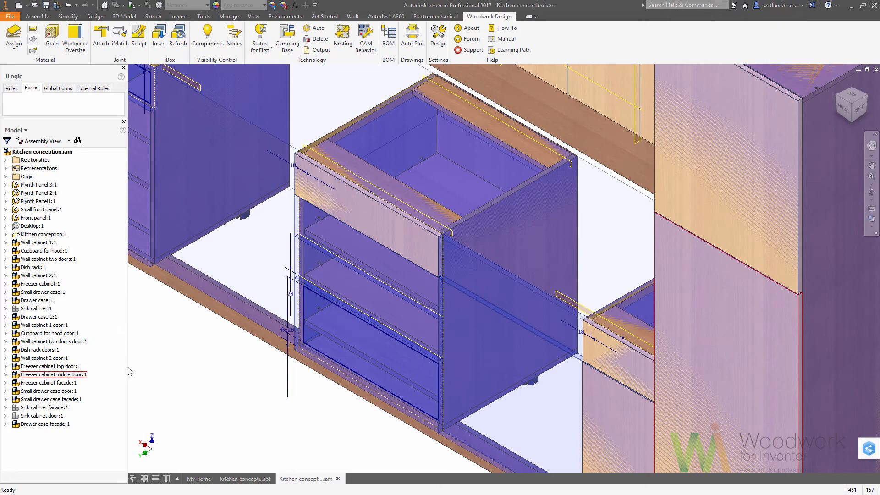
Load Full Pull Drawer.iam from the iBox library as an iBox copy named "Drawer for drawer case"
{"action": "left_click", "coordinate": [160, 47]}
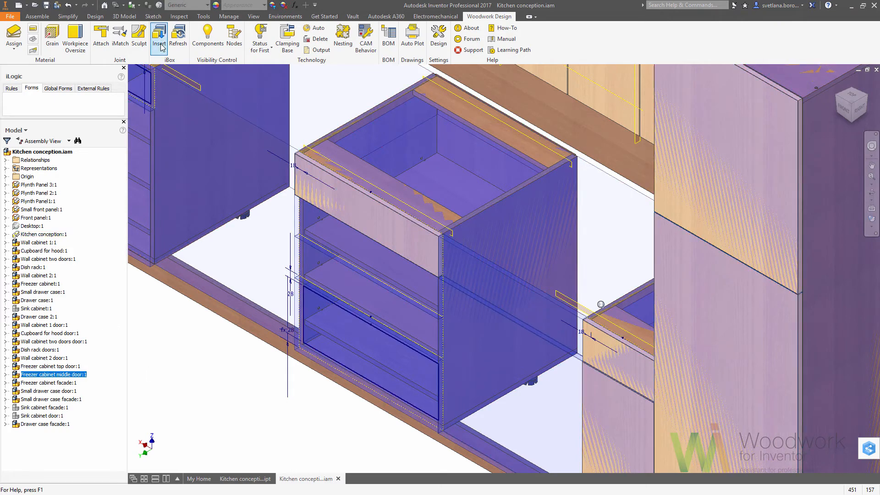
{"action": "left_click", "coordinate": [140, 127]}
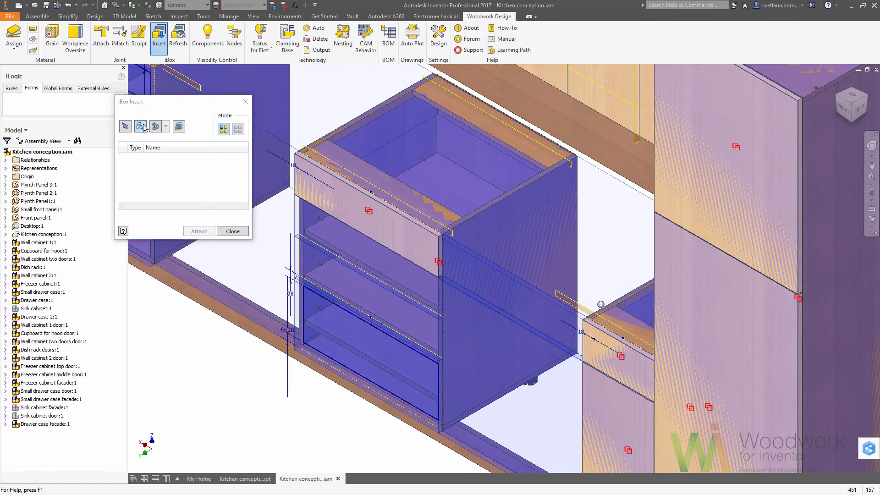
{"action": "left_click", "coordinate": [84, 154]}
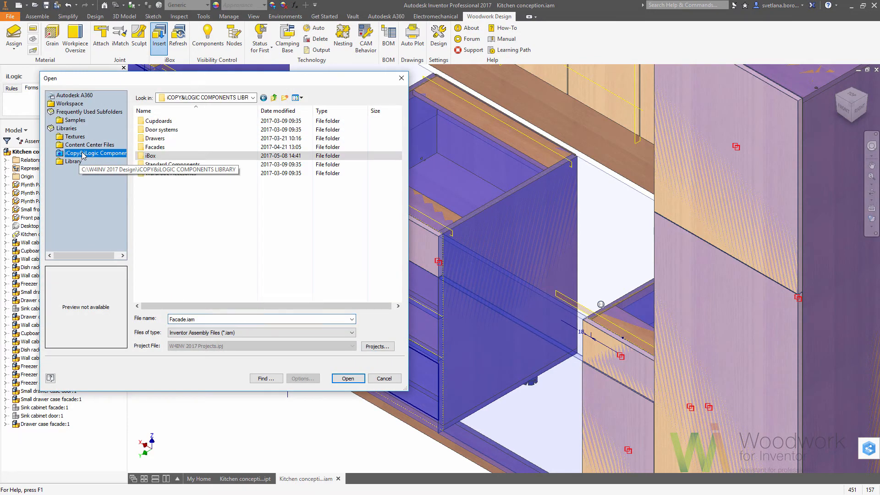
{"action": "double_click", "coordinate": [153, 157]}
{"action": "double_click", "coordinate": [167, 122]}
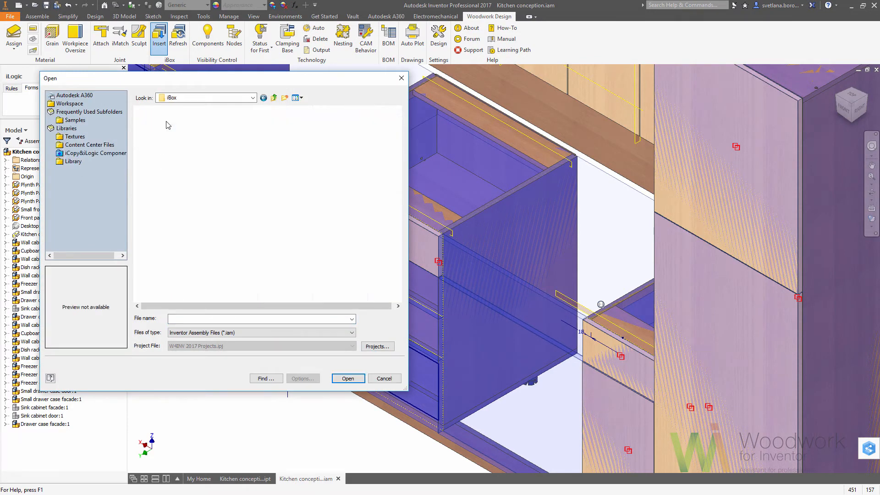
{"action": "double_click", "coordinate": [167, 122]}
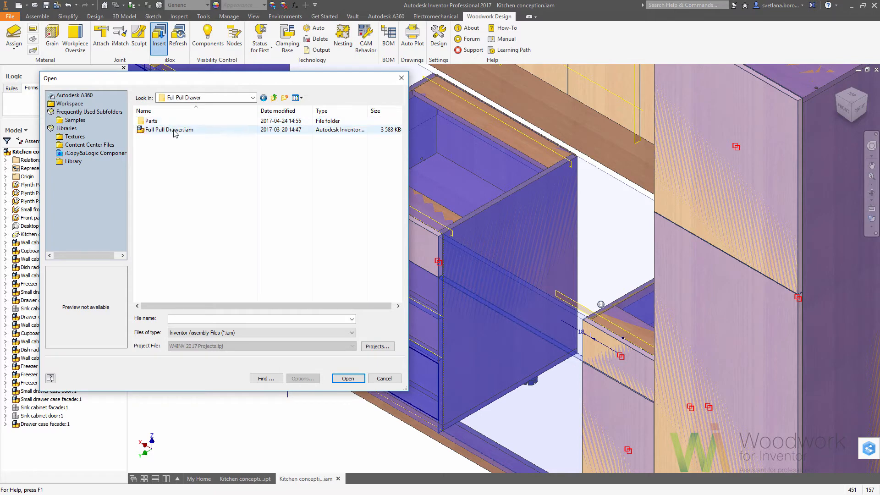
{"action": "double_click", "coordinate": [174, 130]}
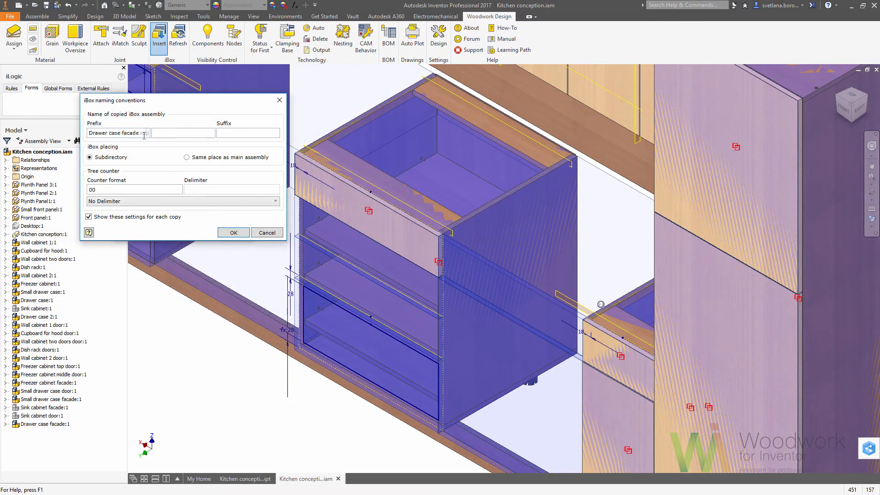
{"action": "left_click", "coordinate": [233, 233]}
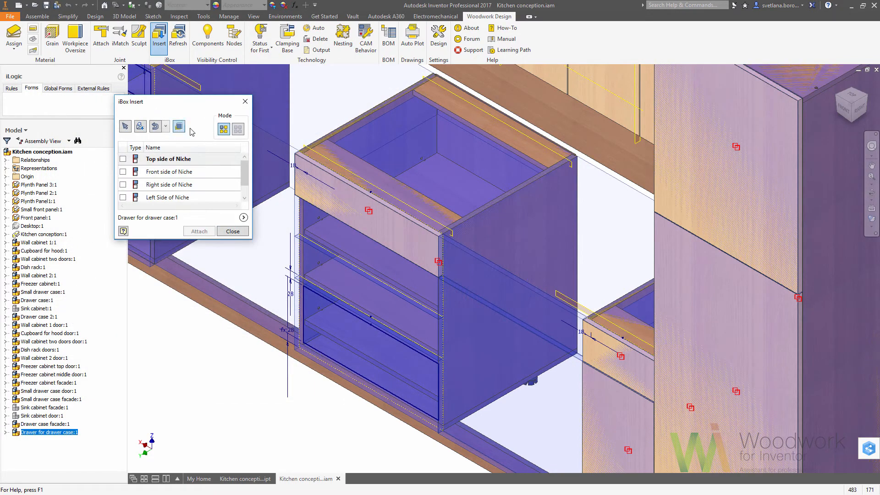
Attach the drawer's top, front and right sides of niche to the drawer case's uppermost niche body, and finish the iBox insertion
{"action": "left_click", "coordinate": [432, 164]}
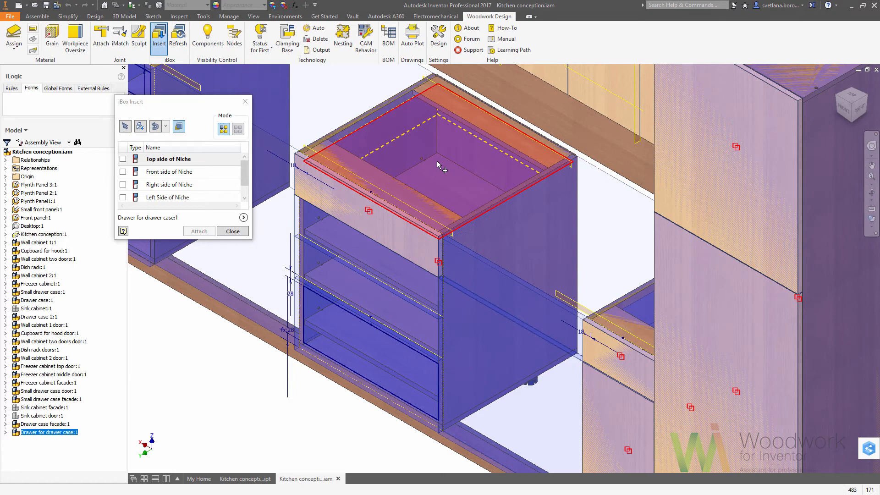
{"action": "left_click", "coordinate": [438, 162]}
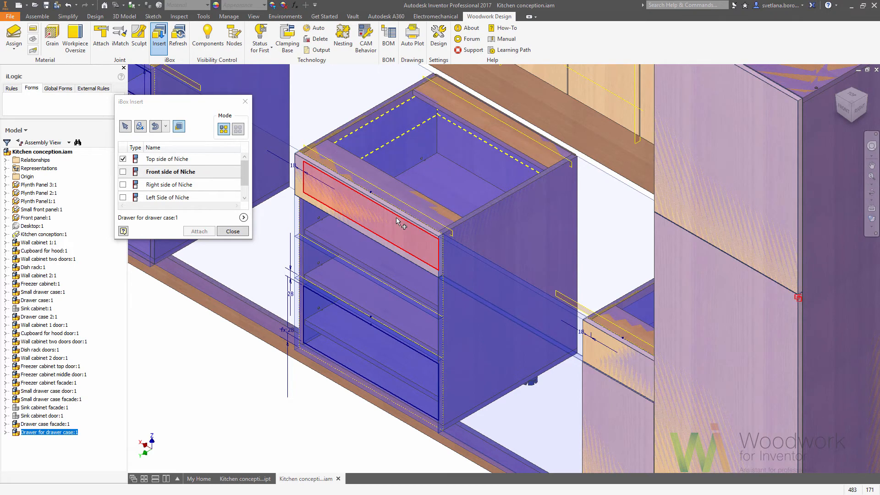
{"action": "left_click", "coordinate": [458, 241]}
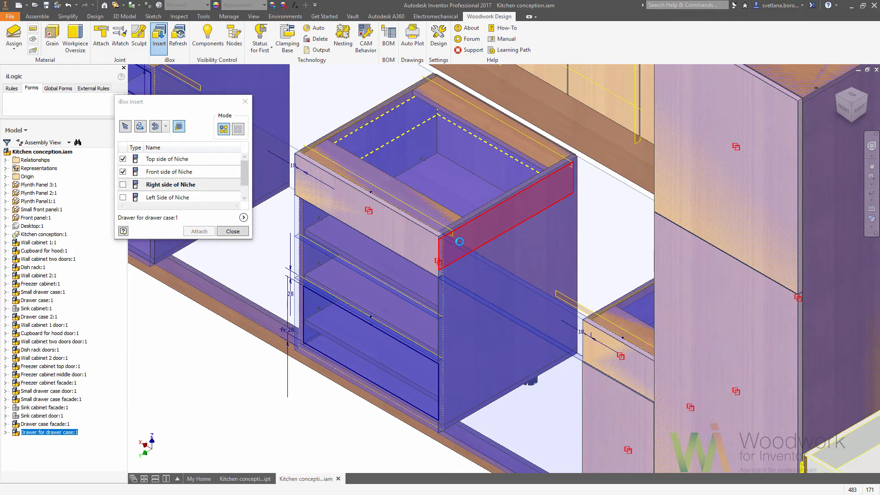
{"action": "left_click", "coordinate": [231, 231]}
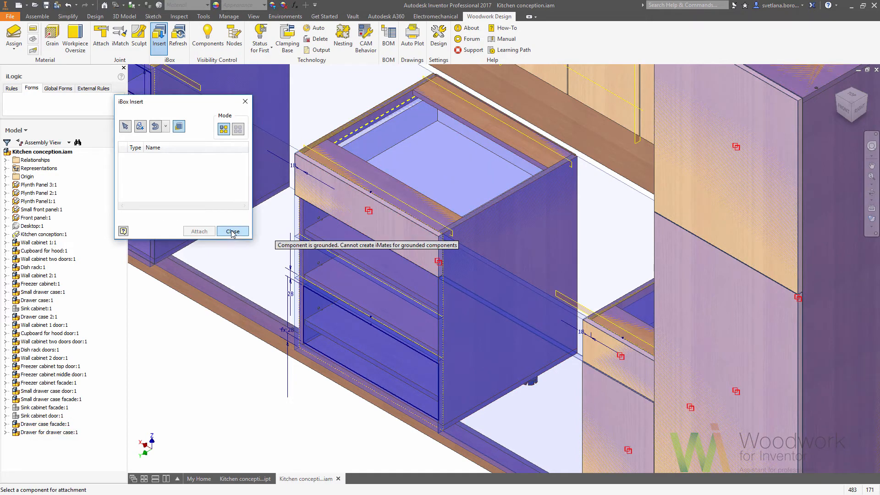
{"action": "left_click", "coordinate": [232, 231]}
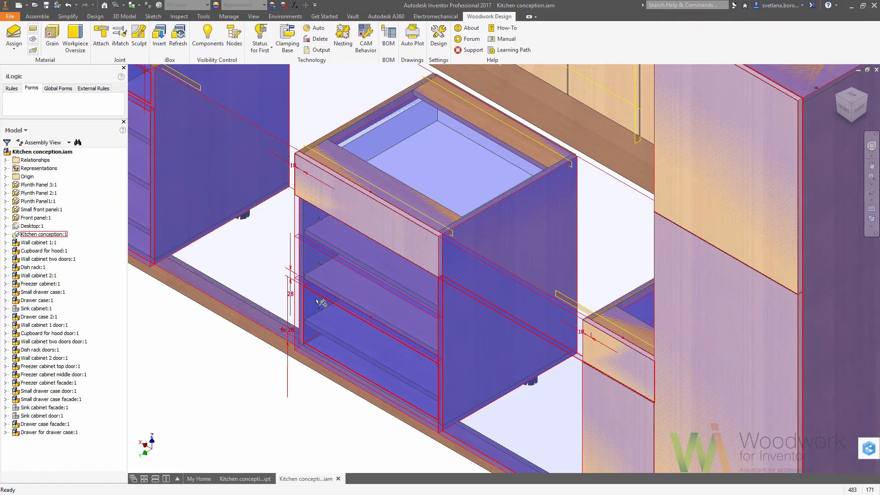
In Kitchen conception.ipt, start a sketch on the facade body below the drawer case's top niche and add a driven dimension for its height
{"action": "left_click", "coordinate": [249, 479]}
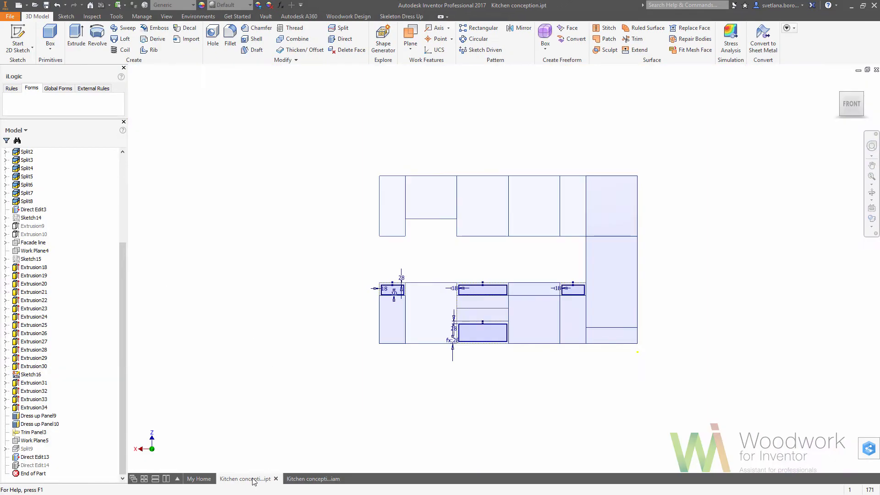
{"action": "left_click", "coordinate": [489, 302]}
{"action": "key", "text": "s"}
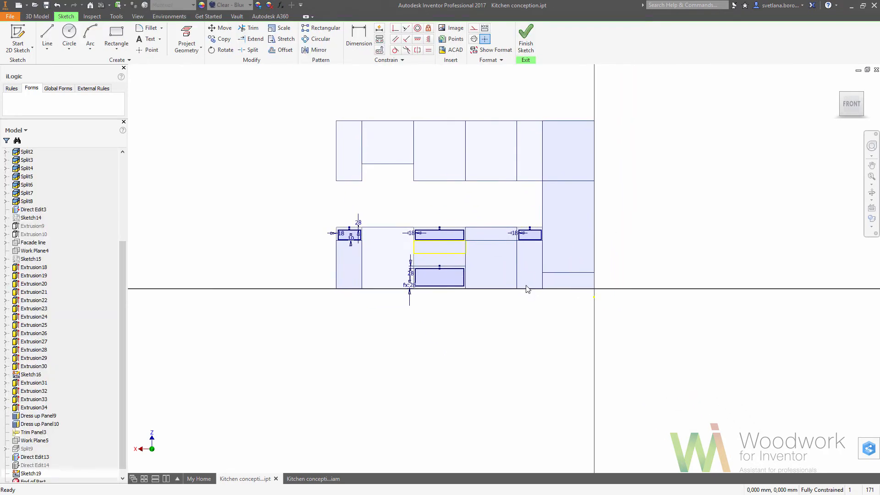
{"action": "scroll", "coordinate": [463, 243], "scroll_direction": "up", "scroll_amount": 5}
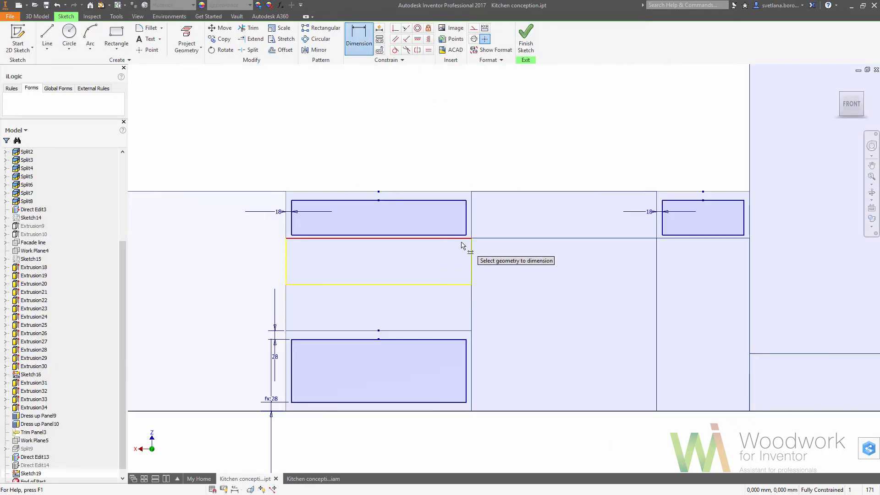
{"action": "left_click", "coordinate": [461, 284]}
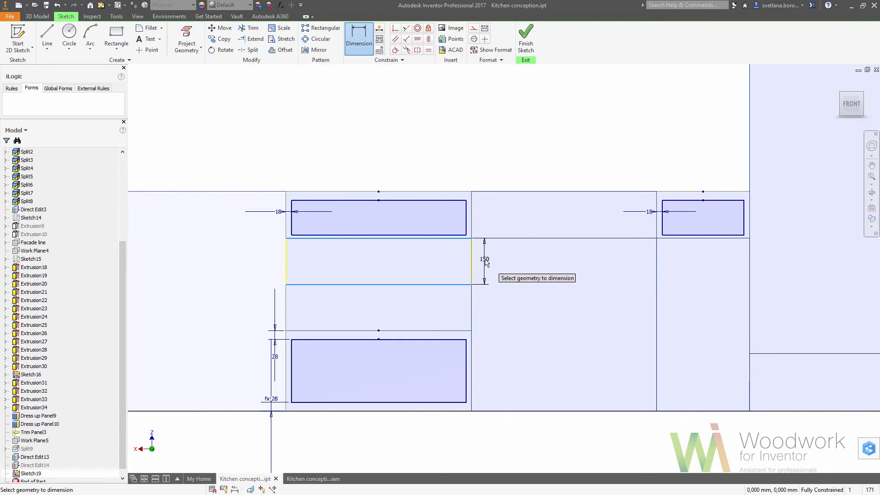
{"action": "left_click", "coordinate": [481, 254]}
{"action": "left_click", "coordinate": [200, 85]}
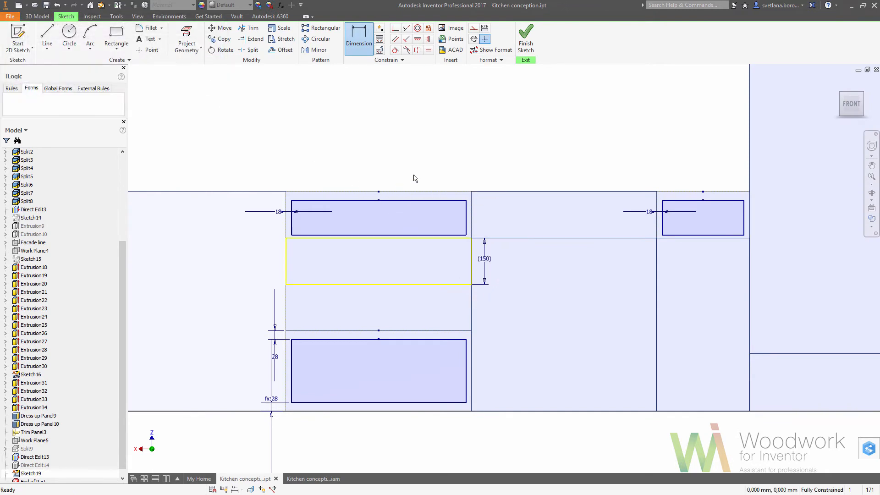
{"action": "key", "text": "Escape"}
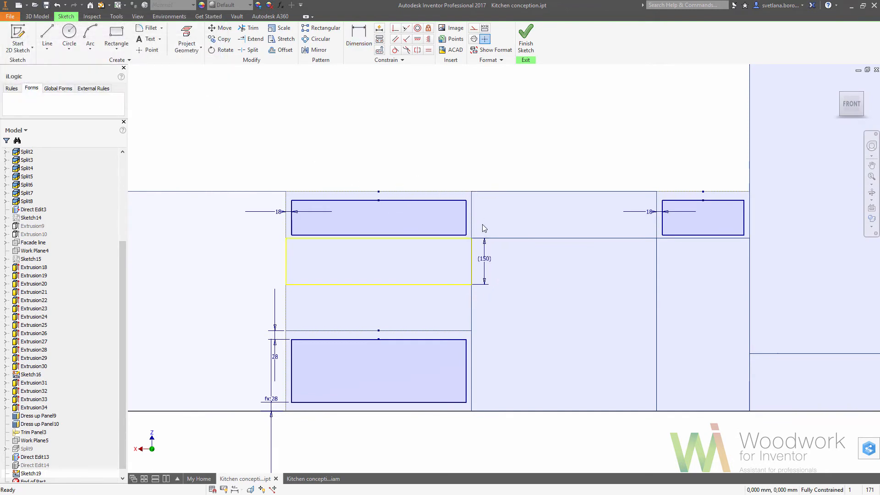
Rename the facade height dimension as Drawer_facade and finish the sketch
{"action": "right_click", "coordinate": [482, 259]}
{"action": "left_click", "coordinate": [481, 280]}
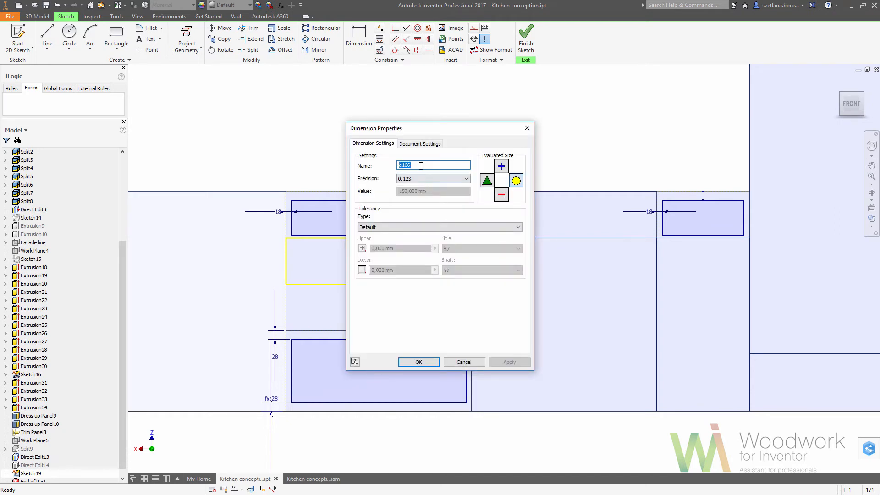
{"action": "type", "text": "Drawer"}
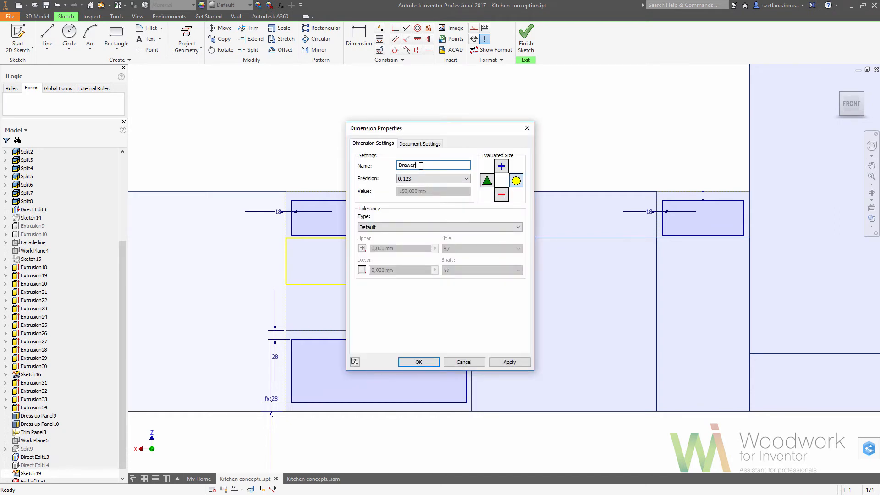
{"action": "type", "text": "_facade"}
{"action": "left_click", "coordinate": [509, 362]}
{"action": "left_click", "coordinate": [429, 362]}
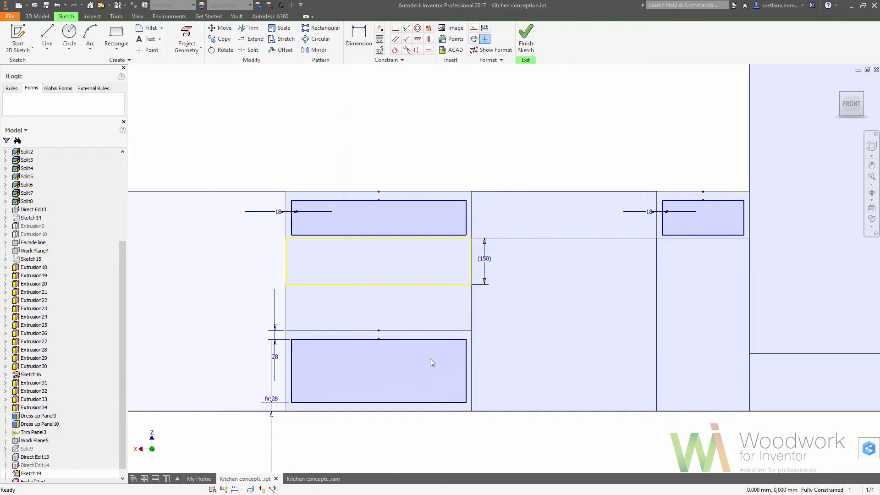
{"action": "left_click", "coordinate": [526, 46]}
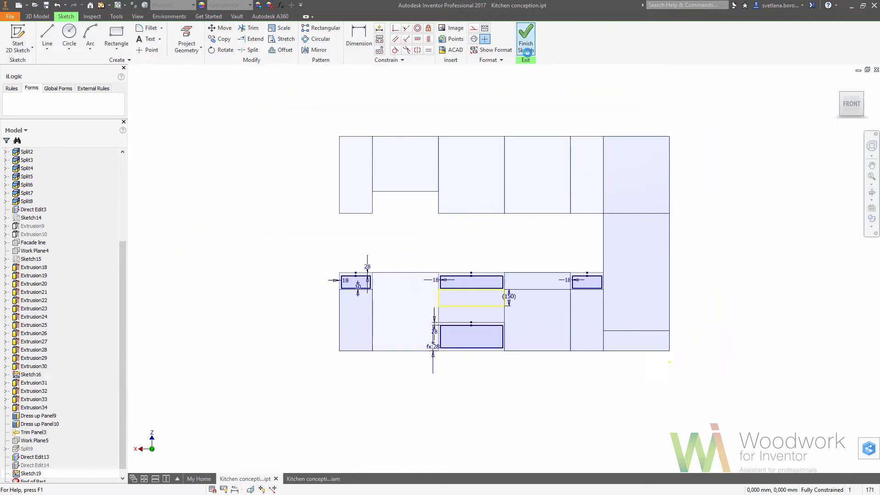
Link the reference parameter Drawer_facade from Kitchen conception.ipt into the parameters of Kitchen conception.iam
{"action": "left_click", "coordinate": [316, 478]}
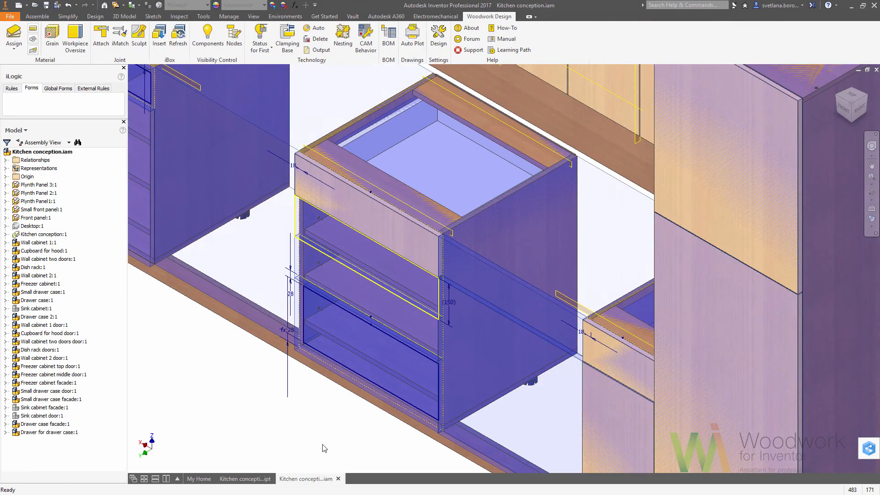
{"action": "left_click", "coordinate": [294, 5]}
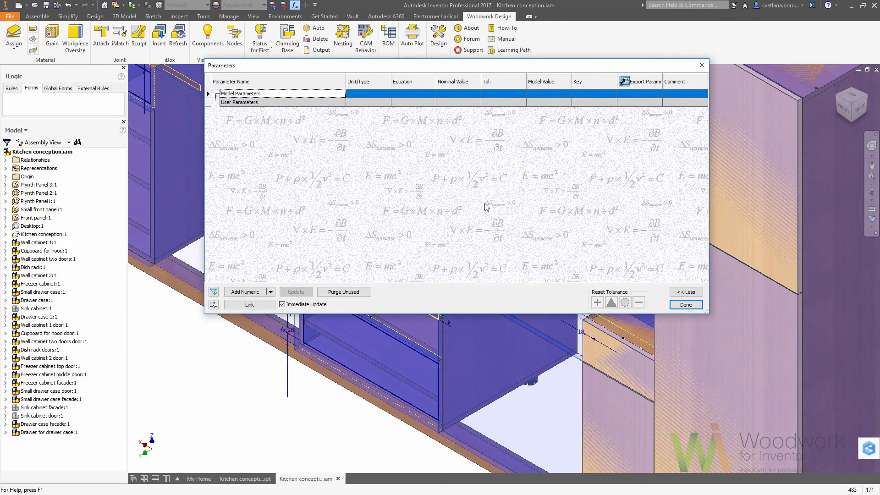
{"action": "left_click", "coordinate": [250, 305]}
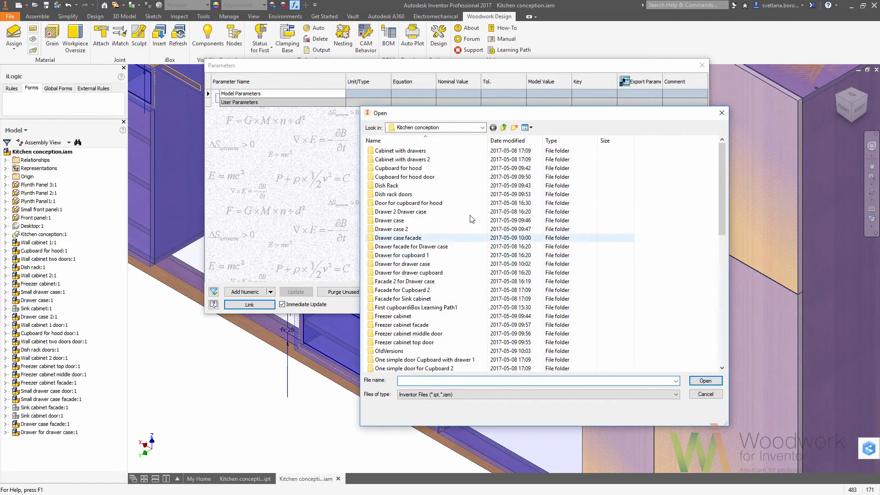
{"action": "scroll", "coordinate": [468, 248], "scroll_direction": "down", "scroll_amount": 3}
{"action": "scroll", "coordinate": [468, 248], "scroll_direction": "down", "scroll_amount": 8}
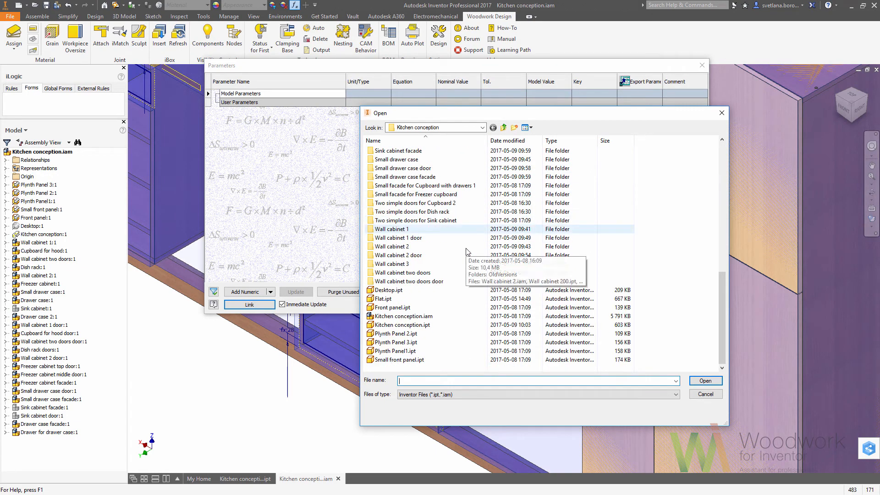
{"action": "left_click", "coordinate": [418, 325]}
{"action": "double_click", "coordinate": [418, 325]}
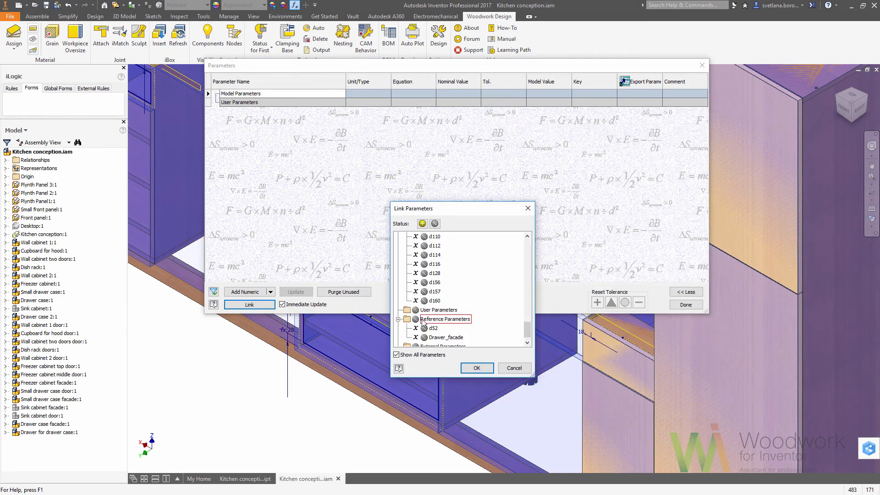
{"action": "left_click", "coordinate": [424, 338]}
{"action": "left_click", "coordinate": [409, 314]}
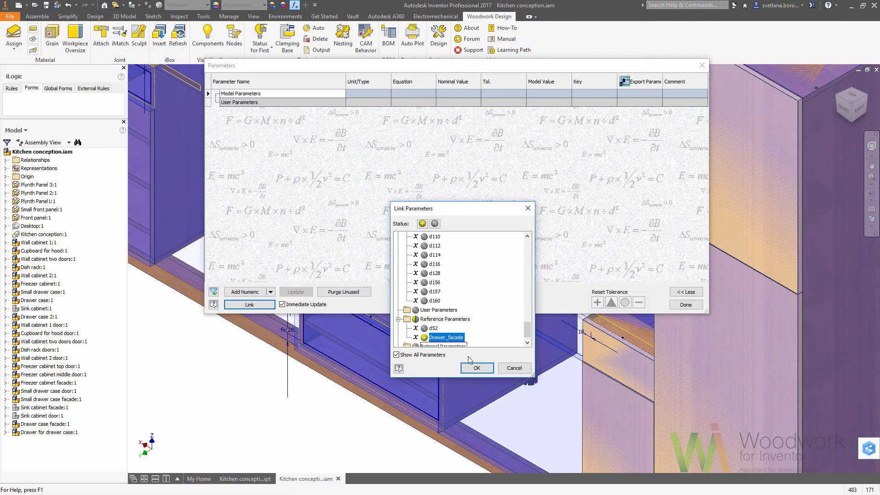
{"action": "left_click", "coordinate": [477, 369]}
{"action": "left_click", "coordinate": [686, 306]}
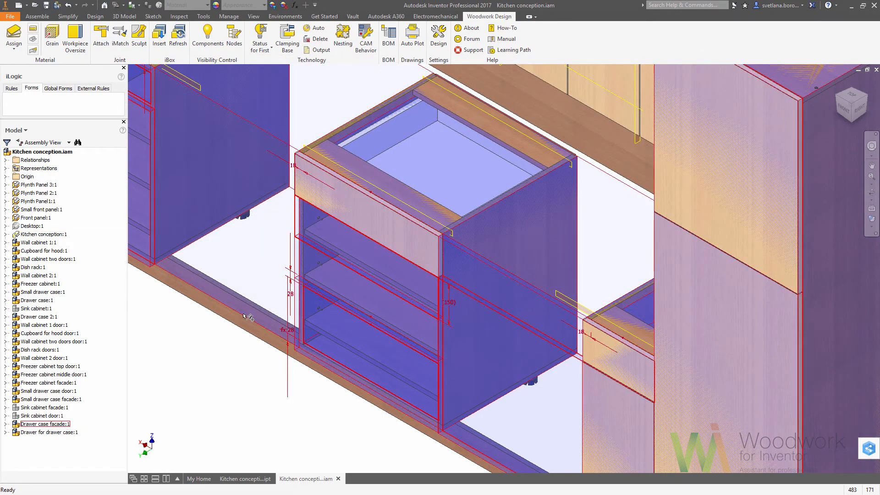
Hide the sketch containing the facade height dimension in Kitchen conception.ipt
{"action": "left_click", "coordinate": [246, 479]}
{"action": "scroll", "coordinate": [123, 436], "scroll_direction": "down", "scroll_amount": 1}
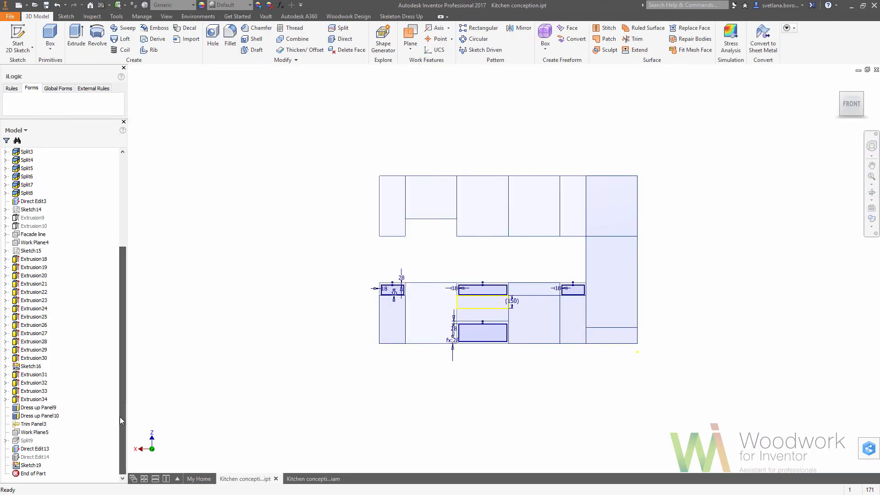
{"action": "right_click", "coordinate": [29, 465]}
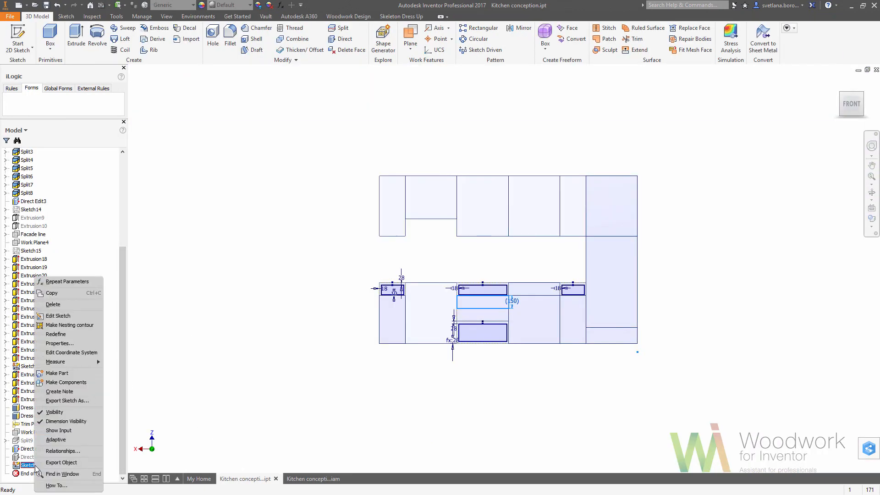
{"action": "left_click", "coordinate": [61, 421]}
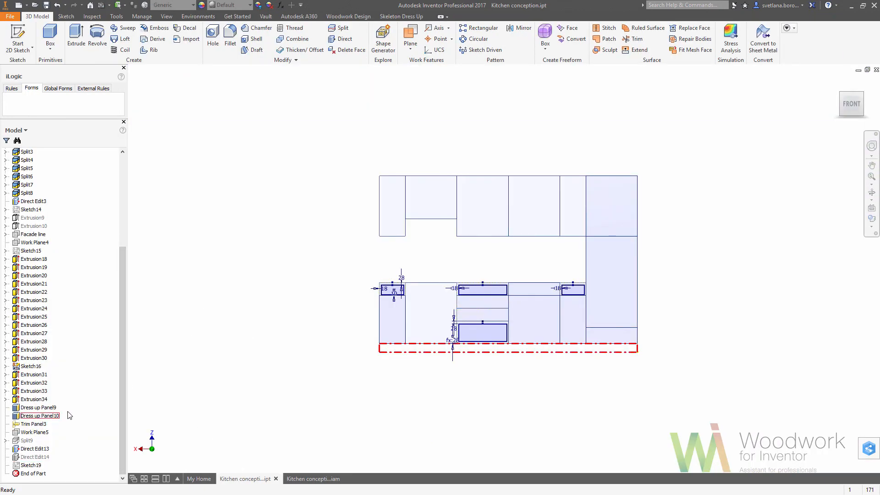
In Kitchen conception.iam, set up a rectangular component pattern of the drawer case facade and its drawer along the assembly's Z axis
{"action": "left_click", "coordinate": [307, 479]}
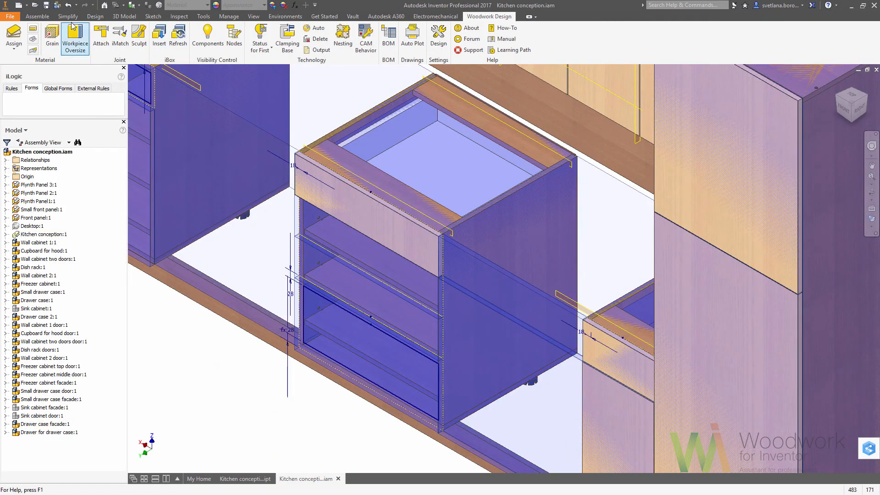
{"action": "left_click", "coordinate": [37, 16]}
{"action": "left_click", "coordinate": [192, 28]}
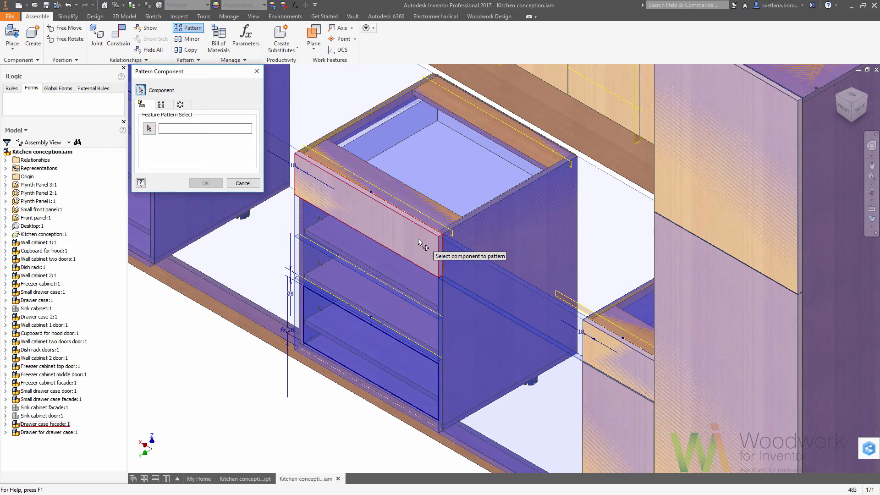
{"action": "left_click", "coordinate": [65, 425]}
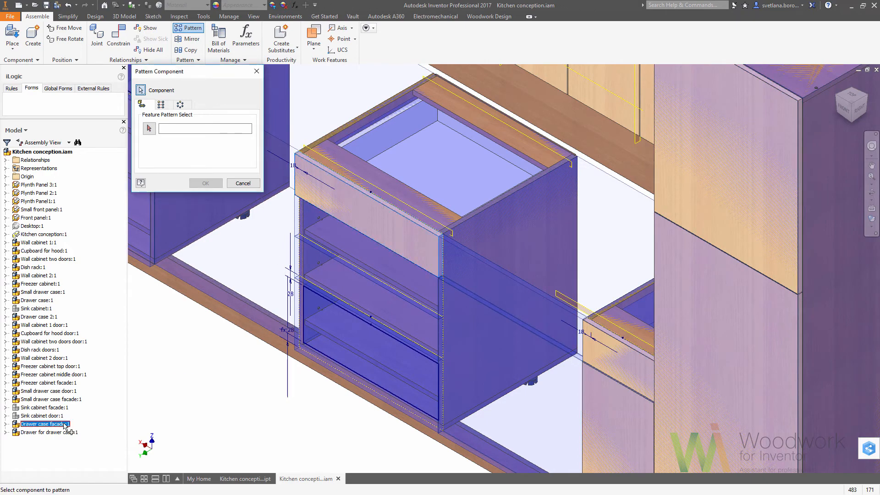
{"action": "left_click", "coordinate": [65, 433], "text": "ctrl"}
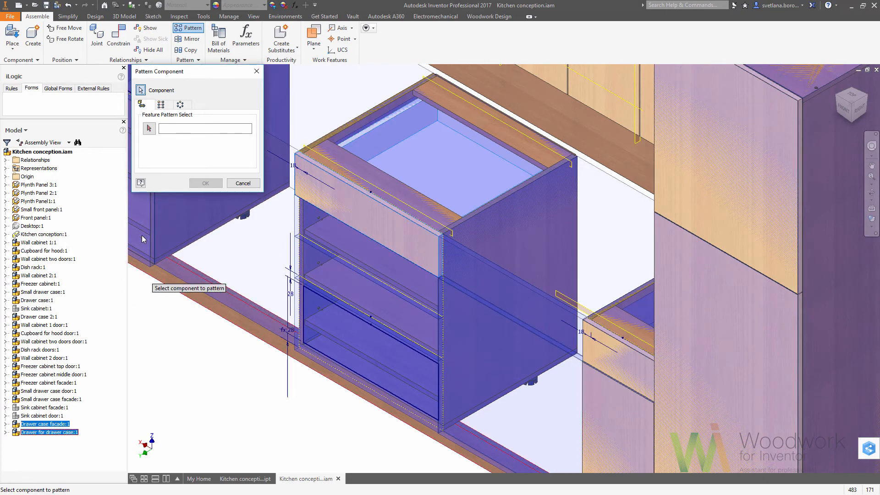
{"action": "left_click", "coordinate": [161, 105]}
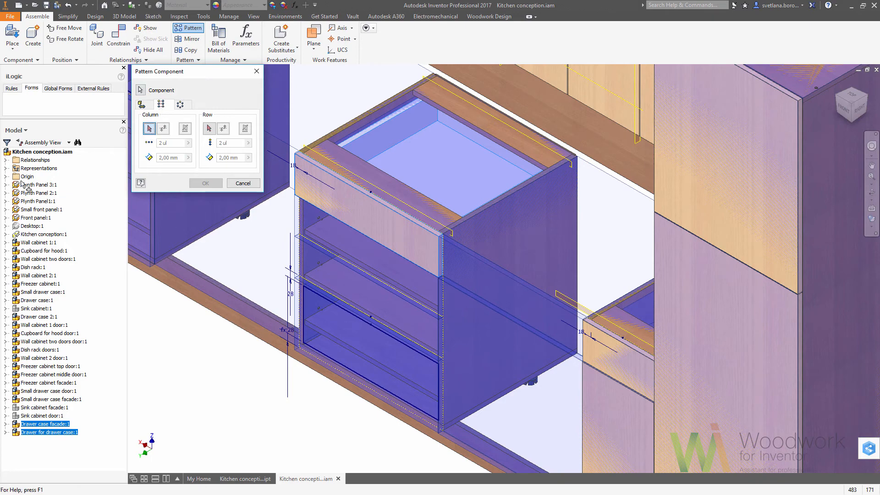
{"action": "left_click", "coordinate": [6, 176]}
{"action": "left_click", "coordinate": [36, 227]}
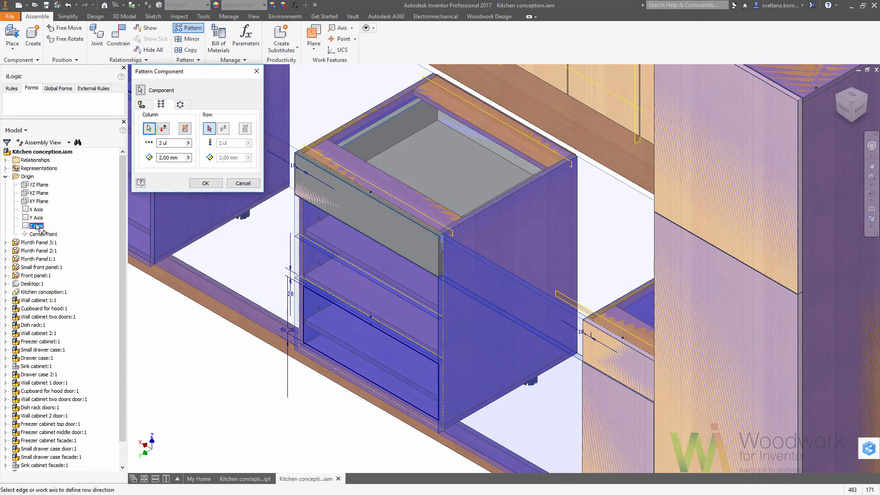
Set the pattern to 3 instances spaced by Drawer_facade, flip its direction downward and create it
{"action": "left_click_drag", "start_coordinate": [171, 143], "coordinate": [135, 140]}
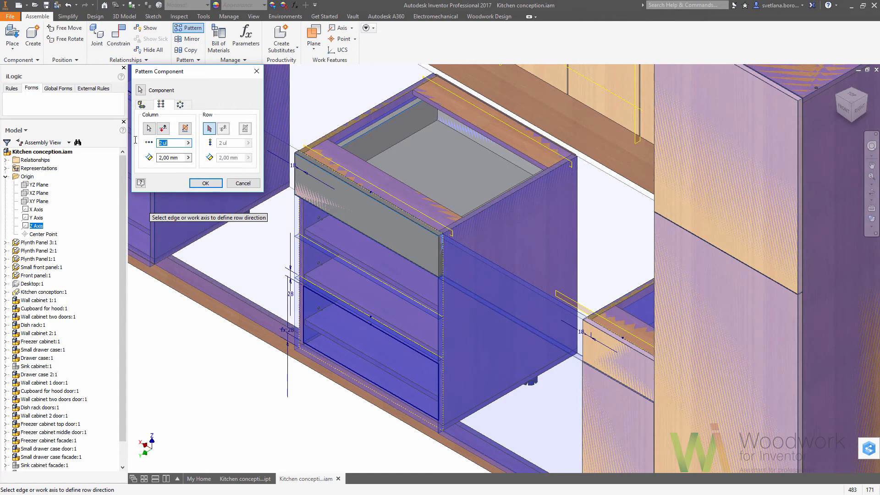
{"action": "left_click", "coordinate": [188, 157]}
{"action": "left_click", "coordinate": [211, 172]}
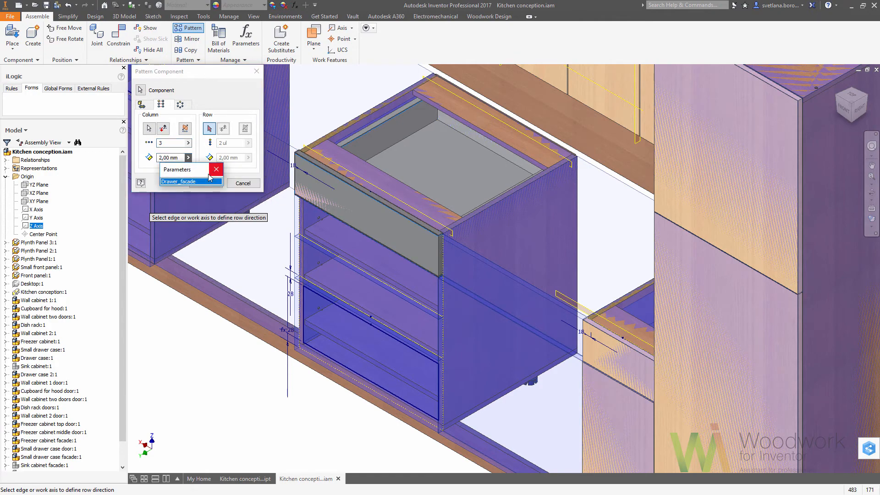
{"action": "left_click", "coordinate": [200, 181]}
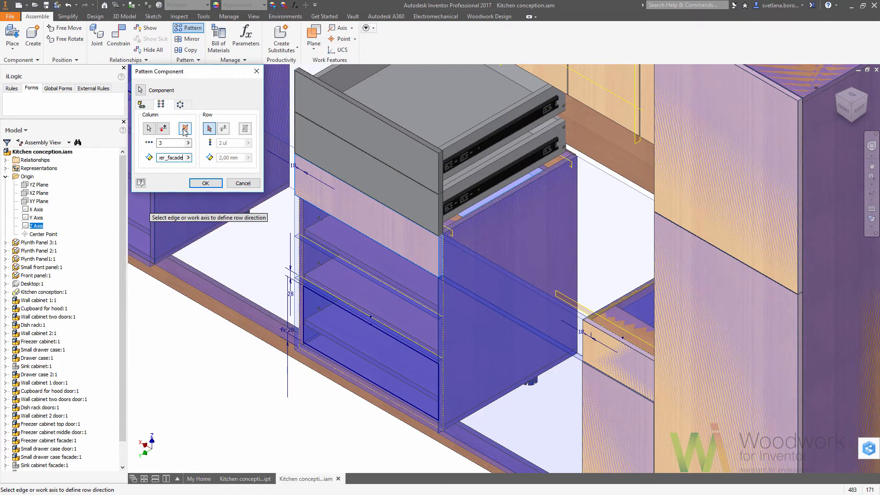
{"action": "left_click", "coordinate": [168, 131]}
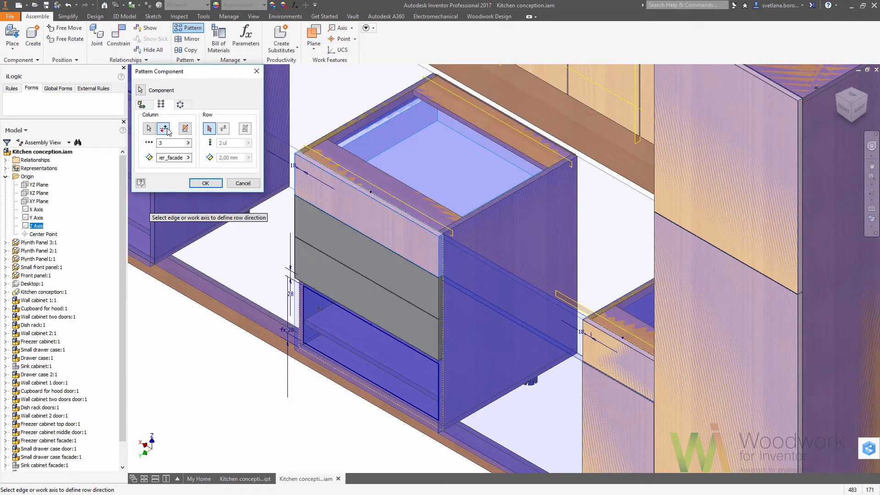
{"action": "left_click", "coordinate": [208, 183]}
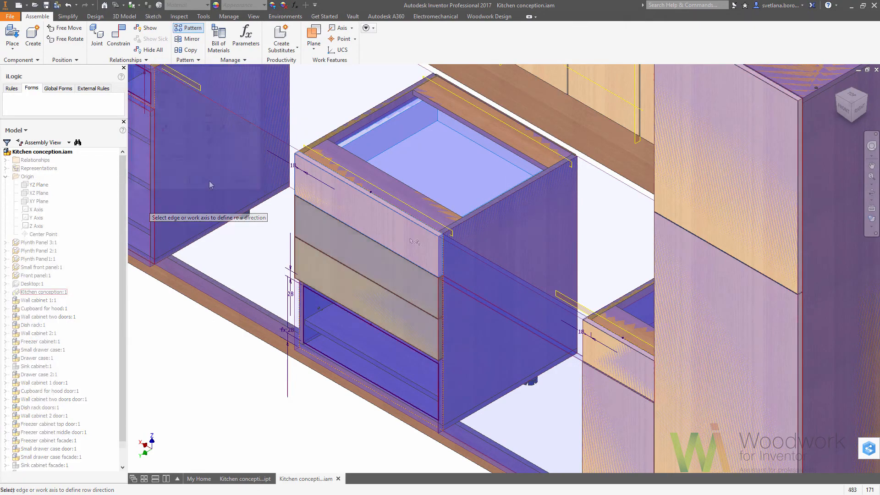
Load Full Pull Drawer.iam from the iBox library as an iBox copy named "Bottom drawer for drawer case"
{"action": "left_click", "coordinate": [483, 18]}
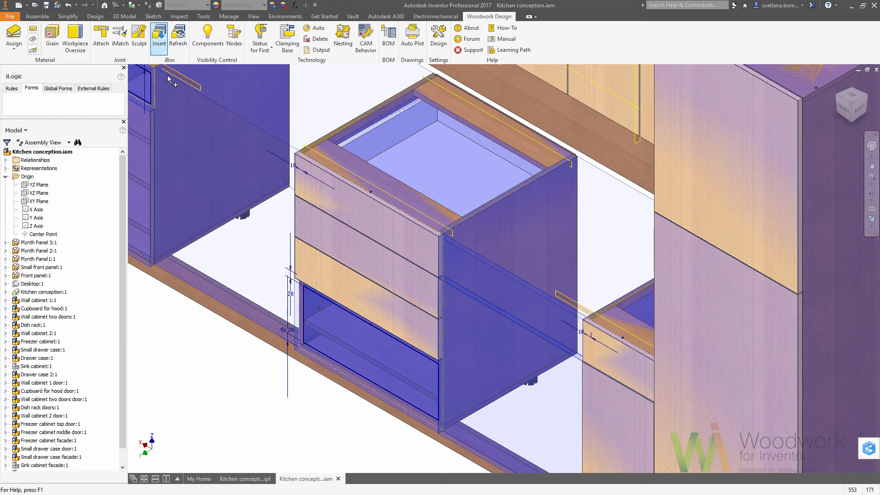
{"action": "left_click", "coordinate": [145, 124]}
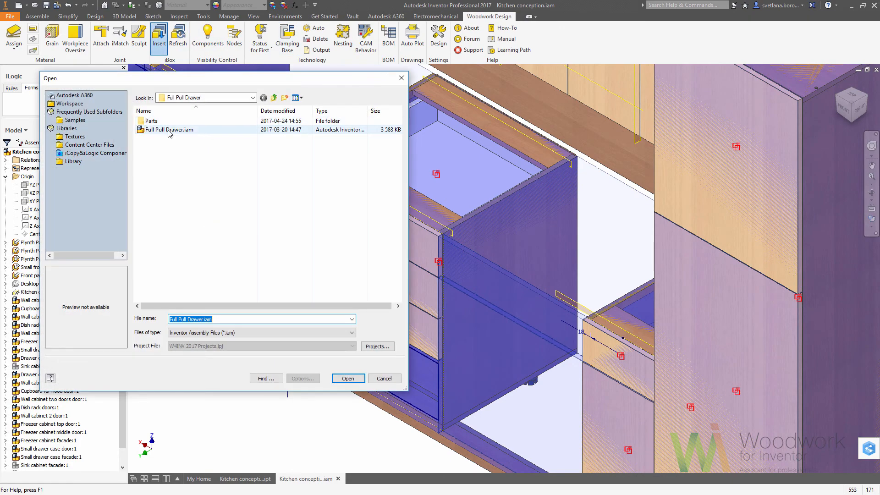
{"action": "double_click", "coordinate": [171, 132]}
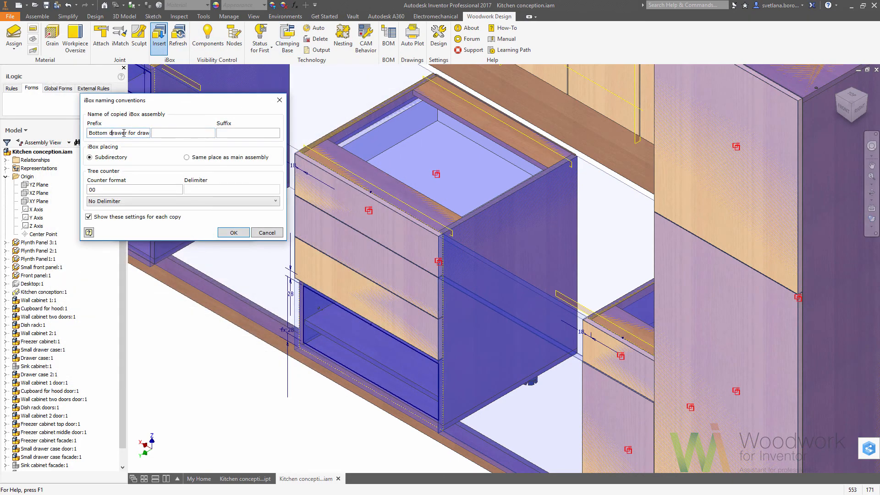
{"action": "left_click", "coordinate": [232, 233]}
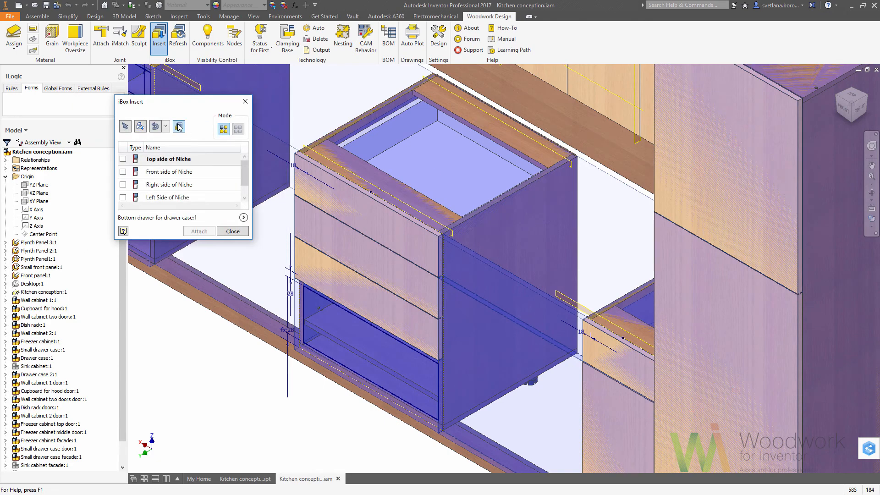
Attach the bottom drawer to the skeleton body of the drawer case's lowest niche, matching its top, front and remaining sides
{"action": "mouse_move", "coordinate": [435, 382]}
{"action": "scroll", "coordinate": [435, 382], "scroll_direction": "down", "scroll_amount": 1}
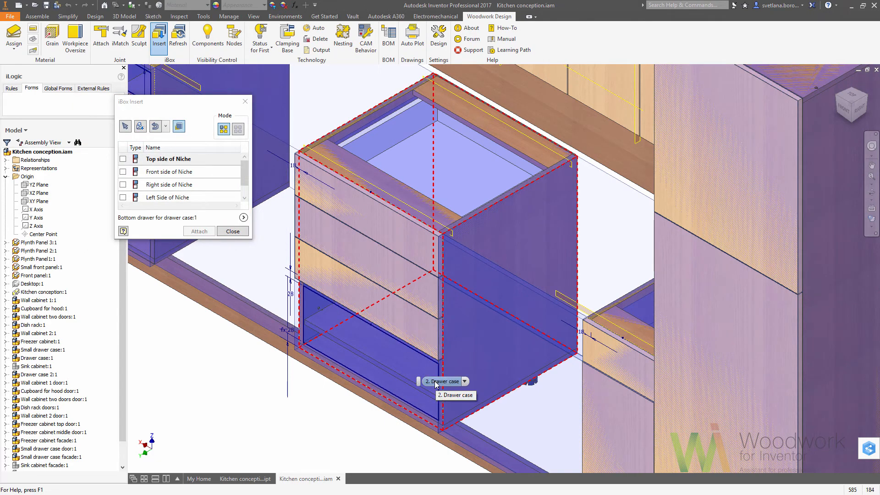
{"action": "scroll", "coordinate": [435, 382], "scroll_direction": "down", "scroll_amount": 1}
{"action": "left_click", "coordinate": [435, 382]}
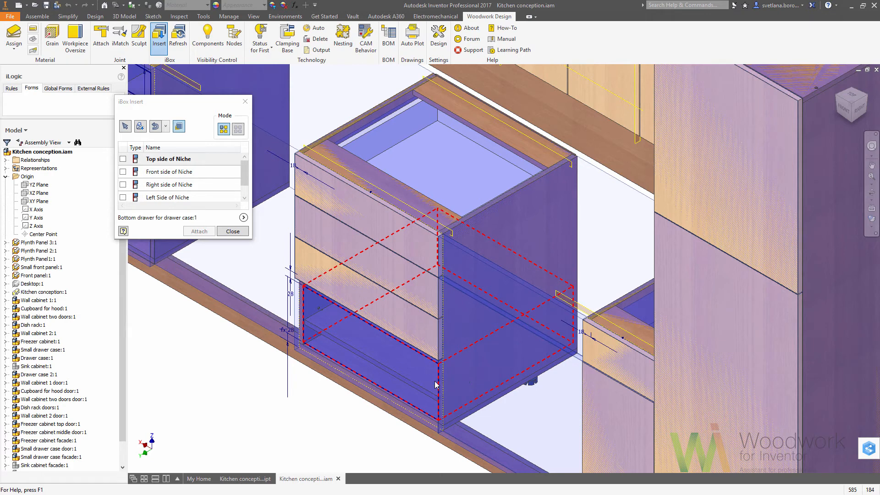
{"action": "left_click", "coordinate": [380, 344]}
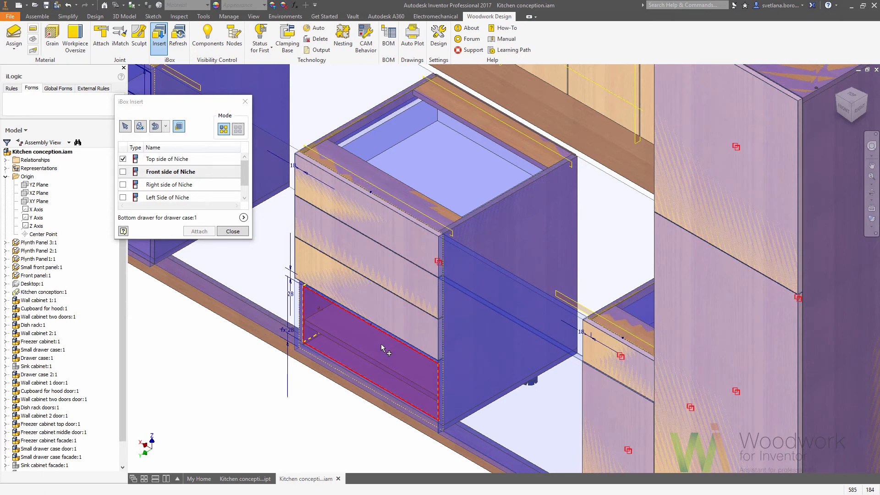
{"action": "left_click", "coordinate": [451, 368]}
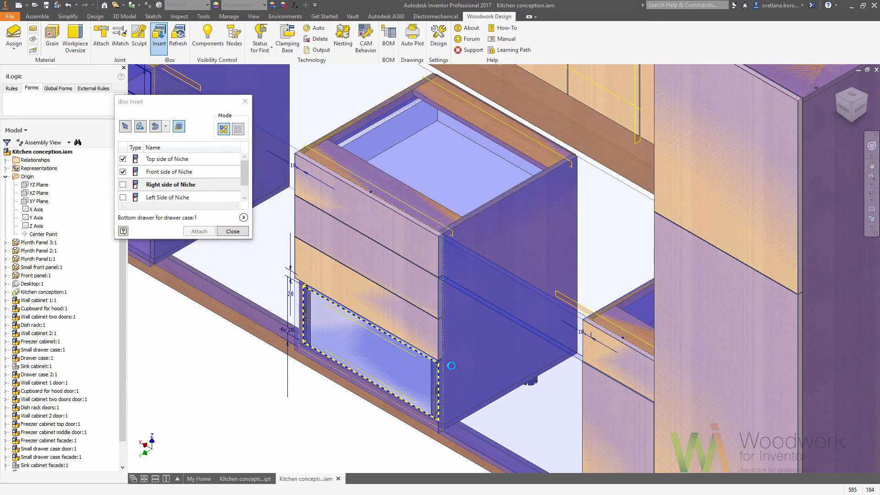
Load a facade assembly from the iBox library's Facade folder as an iBox copy named "Bottom facade for drawer case"
{"action": "left_click", "coordinate": [140, 126]}
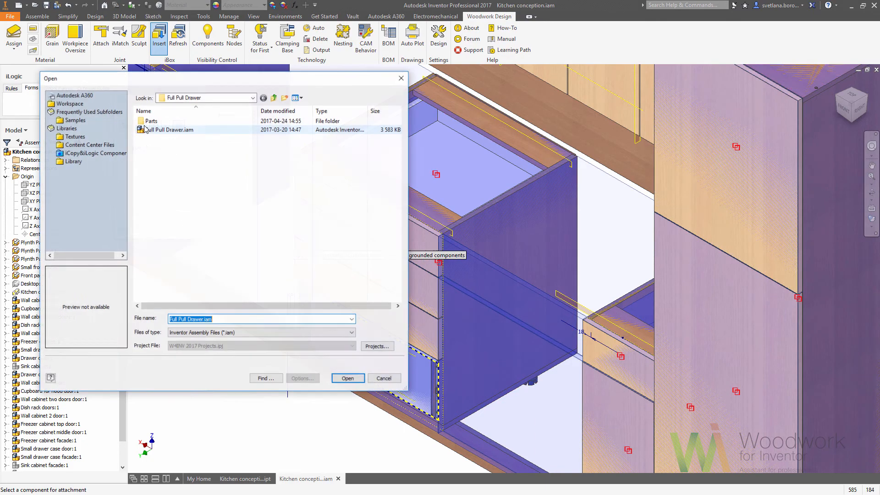
{"action": "left_click", "coordinate": [65, 163]}
{"action": "double_click", "coordinate": [158, 156]}
{"action": "left_click", "coordinate": [167, 138]}
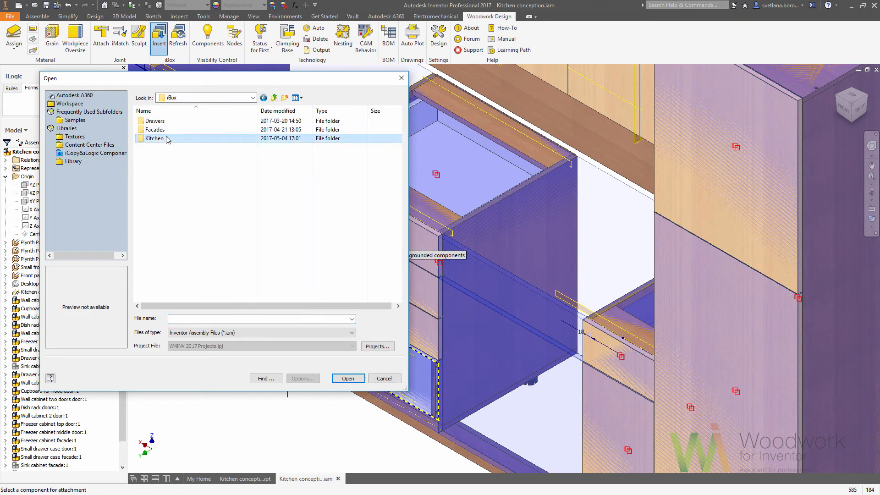
{"action": "double_click", "coordinate": [168, 138]}
{"action": "double_click", "coordinate": [171, 130]}
{"action": "left_click", "coordinate": [158, 138]}
{"action": "double_click", "coordinate": [158, 139]}
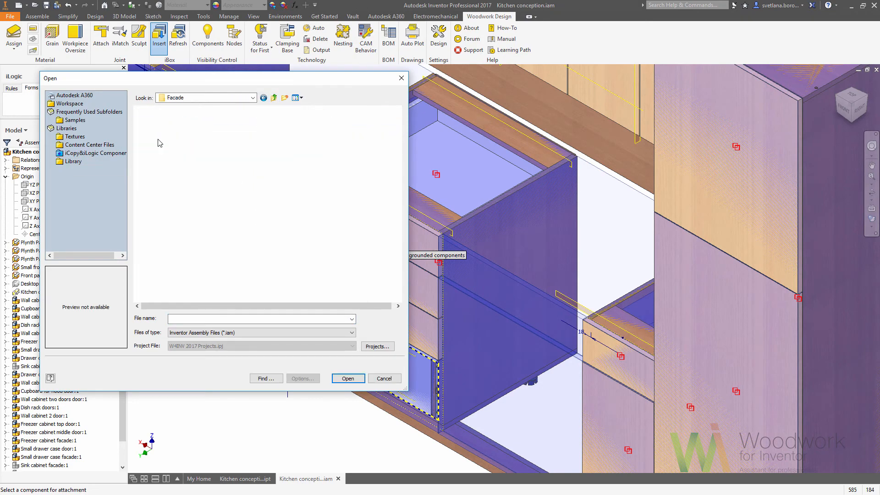
{"action": "double_click", "coordinate": [158, 129]}
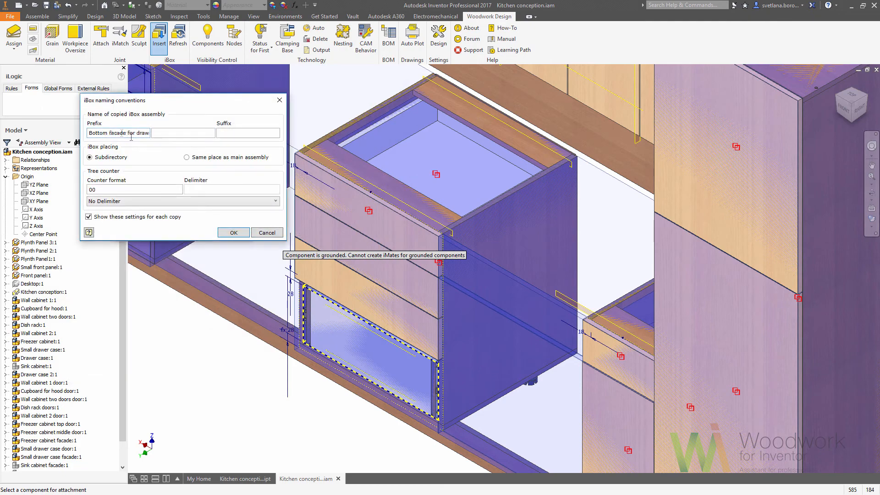
{"action": "left_click", "coordinate": [232, 233]}
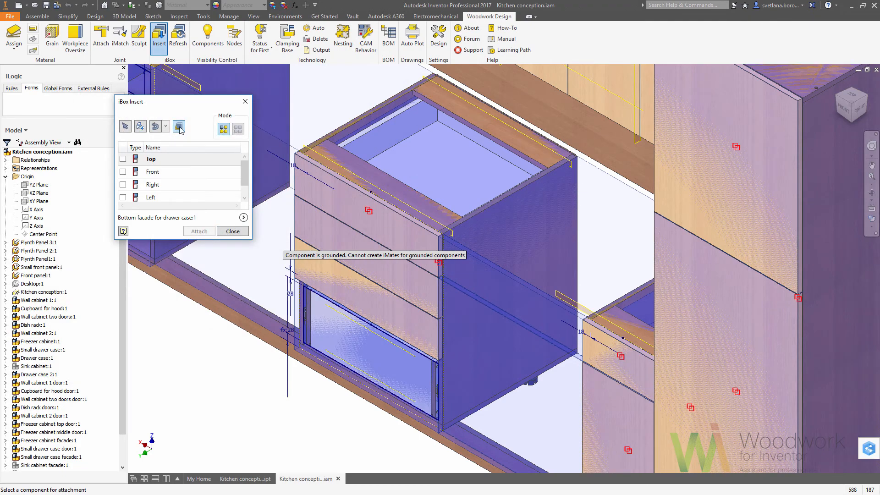
Attach the bottom facade to the skeleton body in front of the drawer case's lowest niche and finish the iBox insertion
{"action": "left_click", "coordinate": [180, 129]}
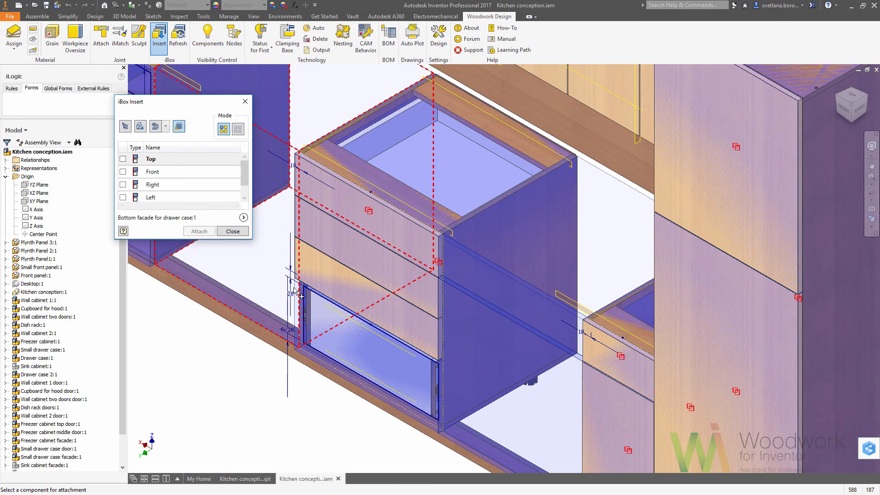
{"action": "left_click", "coordinate": [331, 297]}
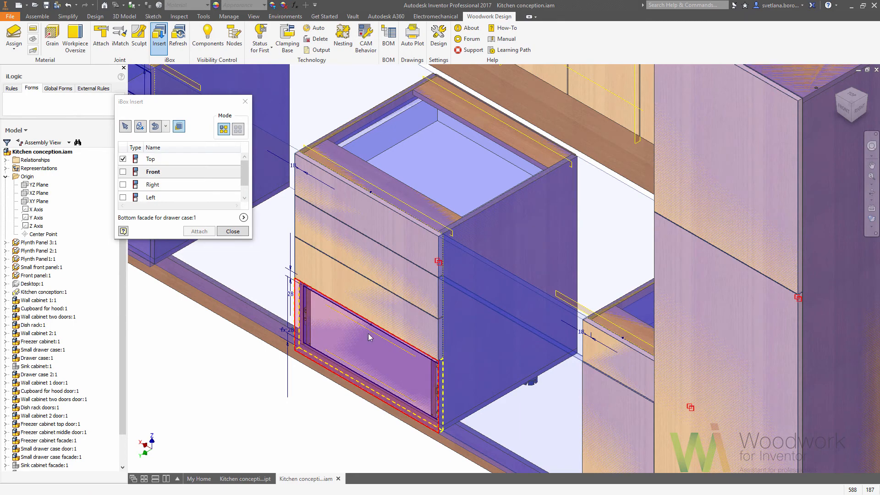
{"action": "left_click", "coordinate": [442, 370]}
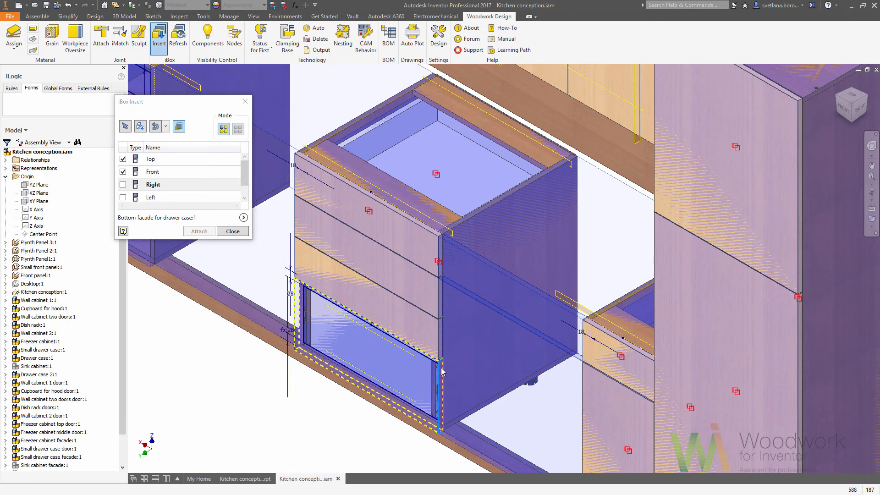
{"action": "left_click", "coordinate": [234, 232]}
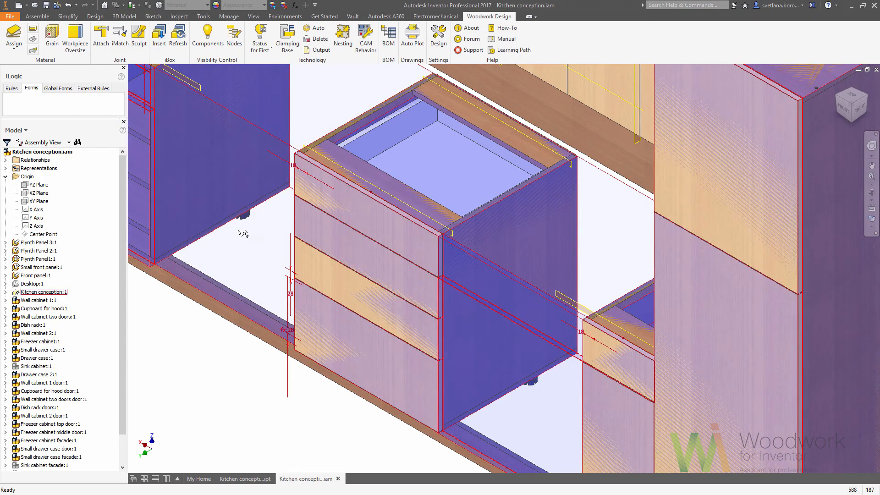
Make the sink cabinet, its facade and its door visible in the assembly
{"action": "left_click", "coordinate": [6, 177]}
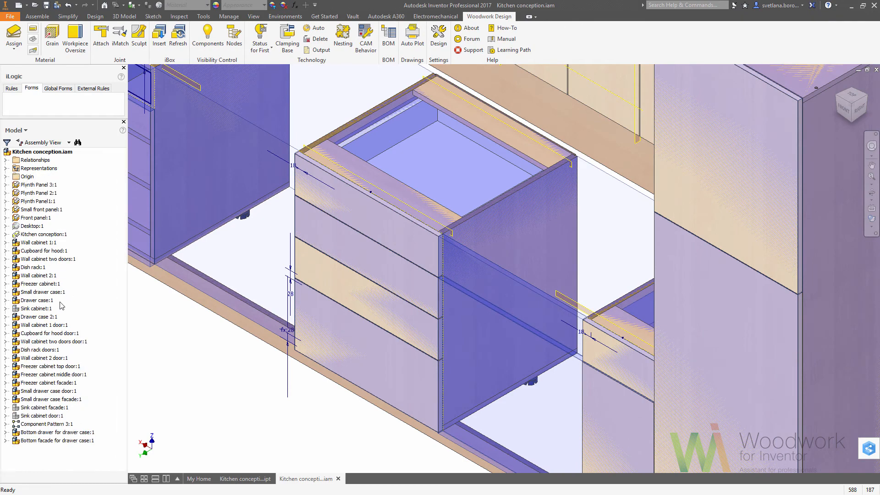
{"action": "left_click", "coordinate": [44, 416], "text": "ctrl"}
{"action": "left_click", "coordinate": [45, 408], "text": "ctrl"}
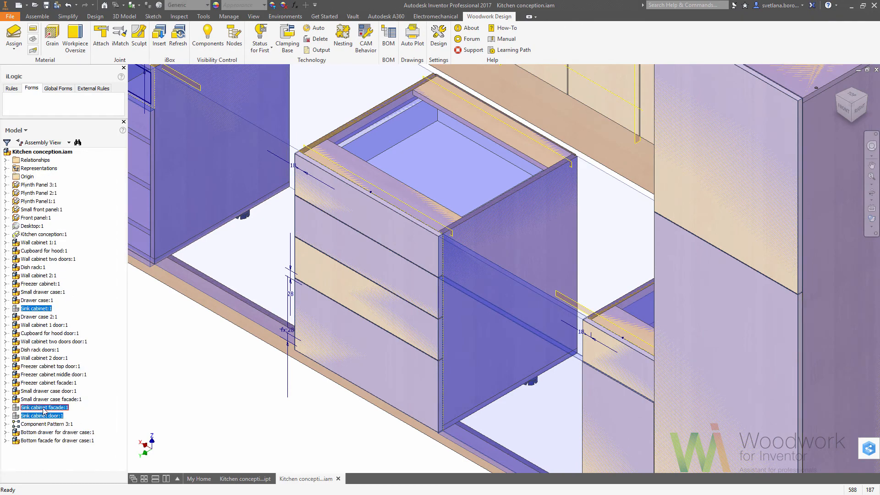
{"action": "right_click", "coordinate": [46, 411]}
{"action": "left_click", "coordinate": [73, 391]}
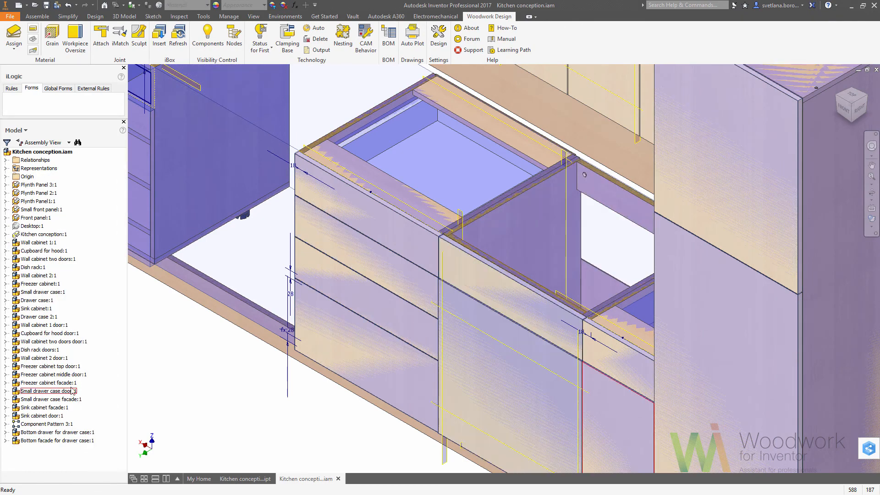
View the kitchen from the front and hide the Kitchen conception skeleton part
{"action": "left_click", "coordinate": [850, 106]}
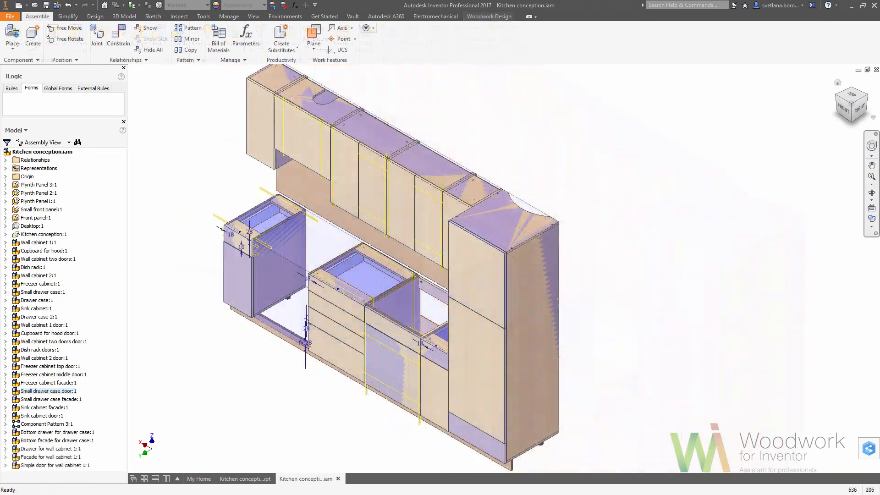
{"action": "left_click", "coordinate": [849, 108]}
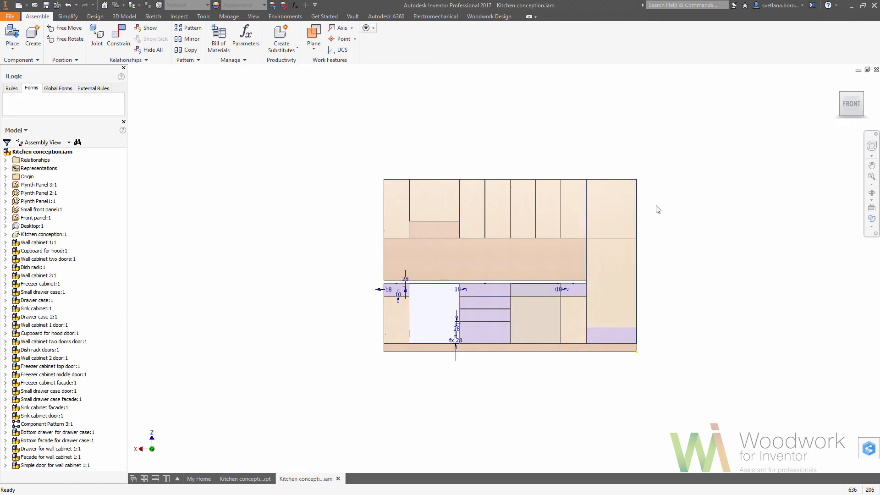
{"action": "left_click", "coordinate": [46, 234]}
{"action": "right_click", "coordinate": [45, 234]}
{"action": "left_click", "coordinate": [64, 348]}
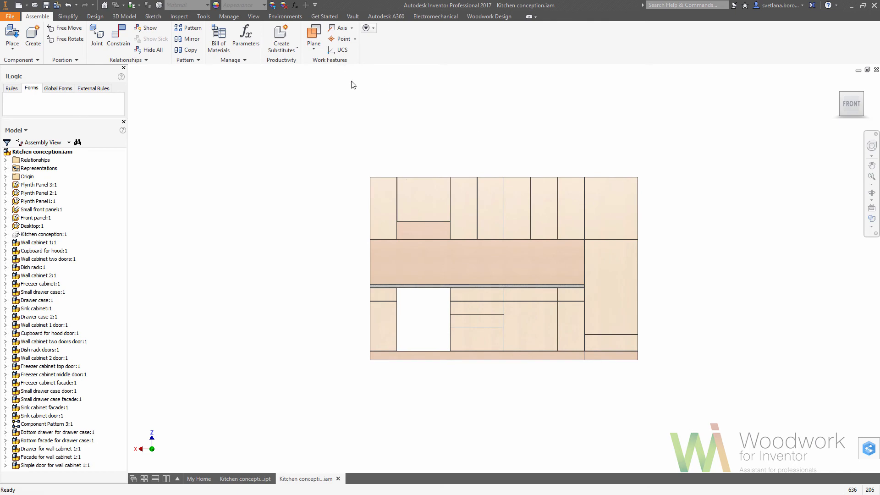
Create a vertical work plane midway between the two side edge faces of the wall cabinet 1 door
{"action": "mouse_move", "coordinate": [394, 199]}
{"action": "middle_mouse_down", "text": "shift"}
{"action": "mouse_move", "coordinate": [424, 213]}
{"action": "mouse_move", "coordinate": [423, 221]}
{"action": "mouse_move", "coordinate": [407, 206]}
{"action": "middle_mouse_up", "text": "shift"}
{"action": "scroll", "coordinate": [387, 212], "scroll_direction": "down", "scroll_amount": 5}
{"action": "left_click", "coordinate": [314, 35]}
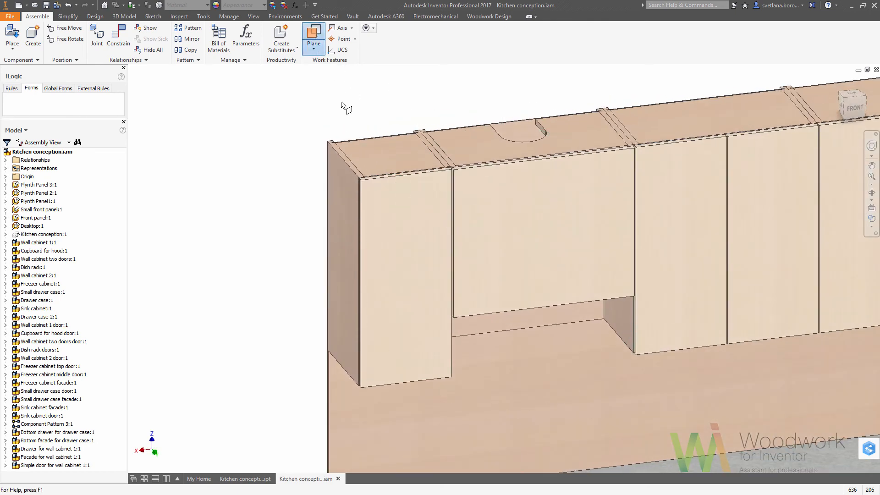
{"action": "scroll", "coordinate": [360, 188], "scroll_direction": "down", "scroll_amount": 3}
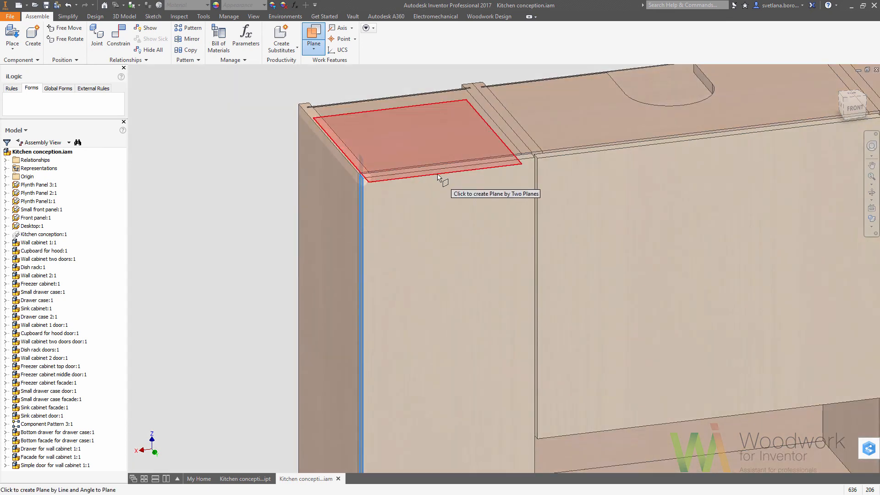
{"action": "left_click", "coordinate": [448, 170]}
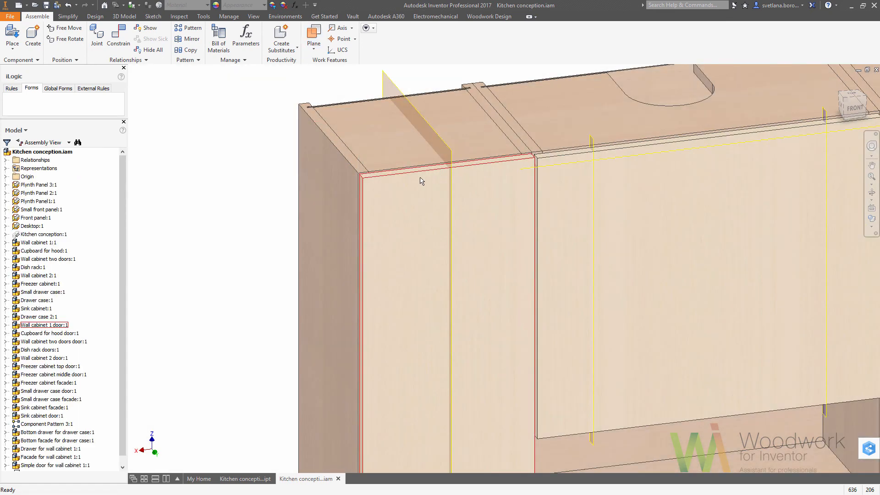
{"action": "scroll", "coordinate": [422, 180], "scroll_direction": "up", "scroll_amount": 2}
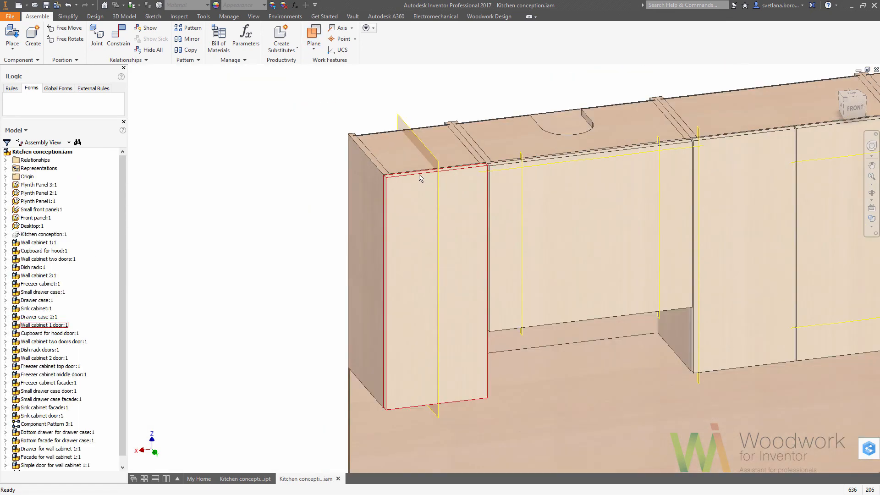
Create a work plane offset -50 from the bottom edge face of the wall cabinet 1 door
{"action": "left_click", "coordinate": [316, 51]}
{"action": "middle_click_drag", "start_coordinate": [429, 334], "coordinate": [429, 306], "text": "shift"}
{"action": "scroll", "coordinate": [418, 292], "scroll_direction": "down", "scroll_amount": 3}
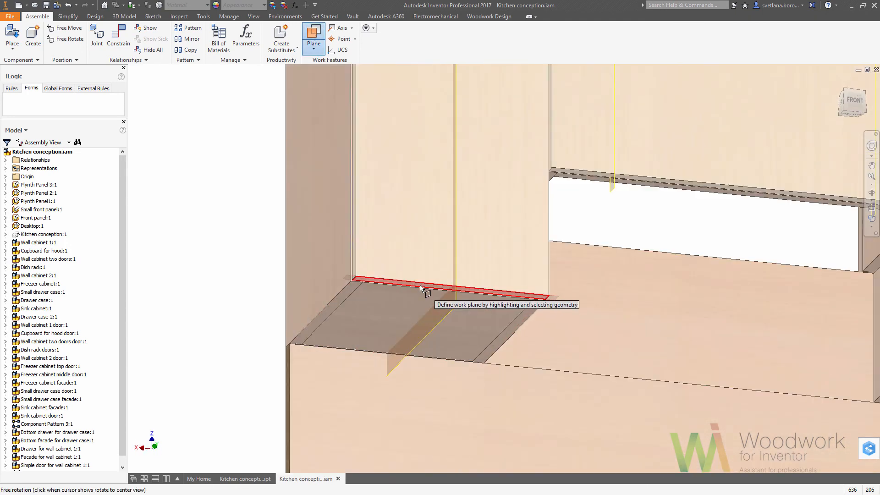
{"action": "left_click_drag", "start_coordinate": [420, 284], "coordinate": [424, 261]}
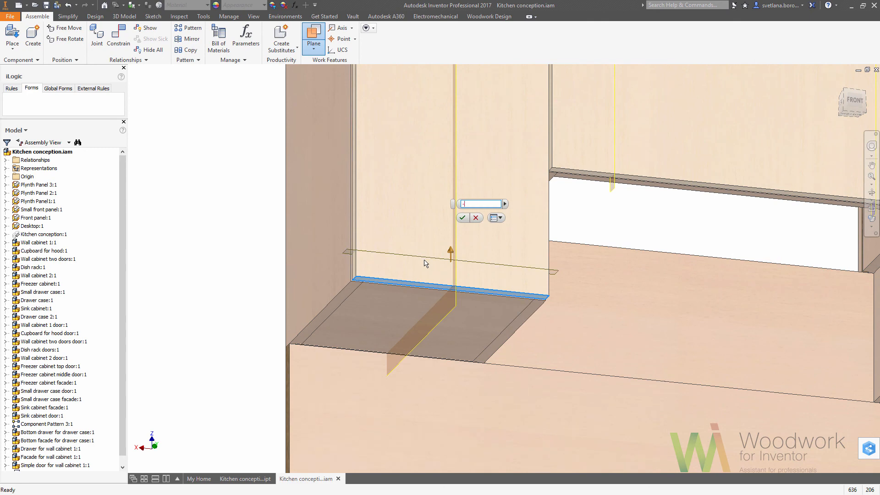
{"action": "type", "text": "-50"}
{"action": "key", "text": "Return"}
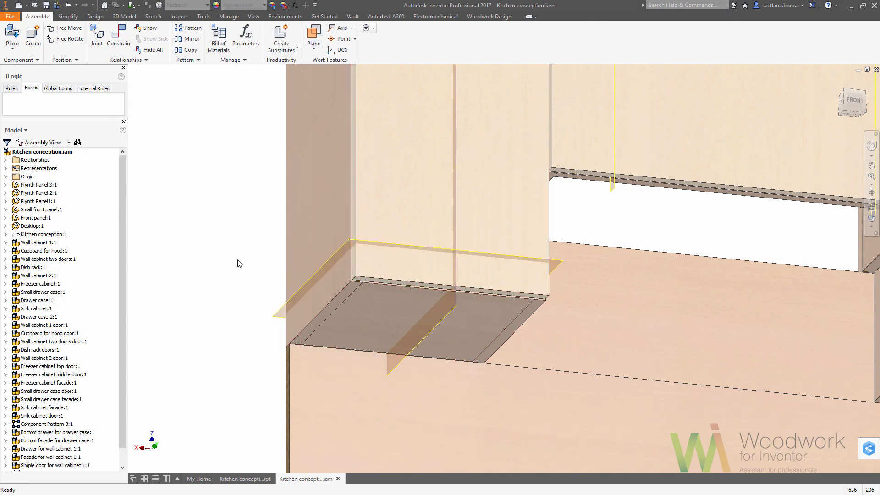
Load the square handle from the library's Handles folder for attachment, with handle length 160 and thickness 18
{"action": "left_click", "coordinate": [486, 17]}
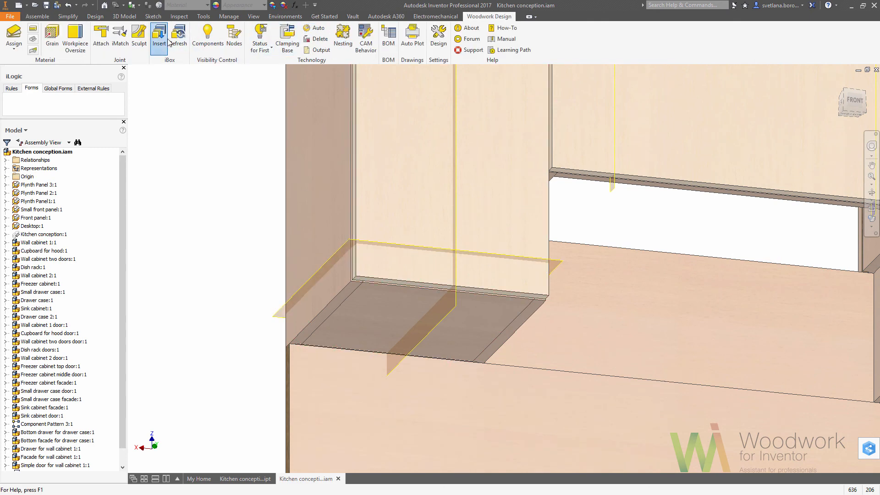
{"action": "left_click", "coordinate": [101, 39]}
{"action": "left_click", "coordinate": [149, 128]}
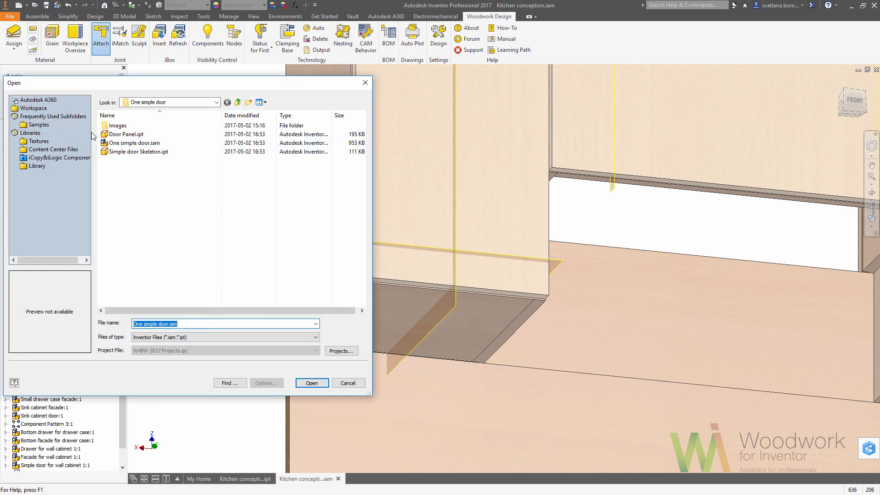
{"action": "left_click", "coordinate": [36, 166]}
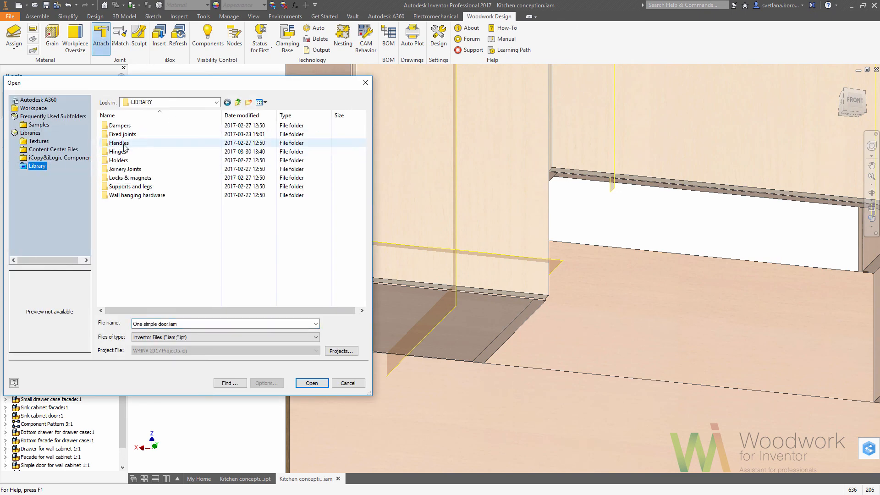
{"action": "double_click", "coordinate": [120, 142]}
{"action": "double_click", "coordinate": [124, 129]}
{"action": "left_click", "coordinate": [166, 174]}
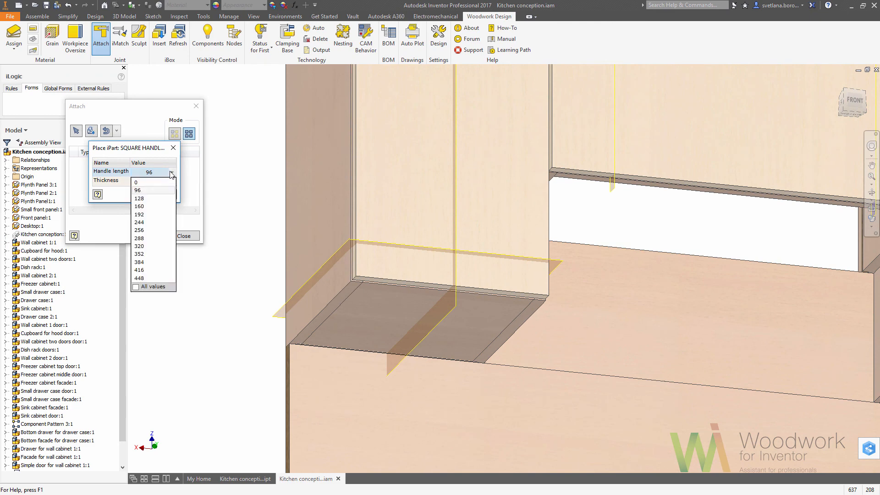
{"action": "left_click", "coordinate": [151, 207]}
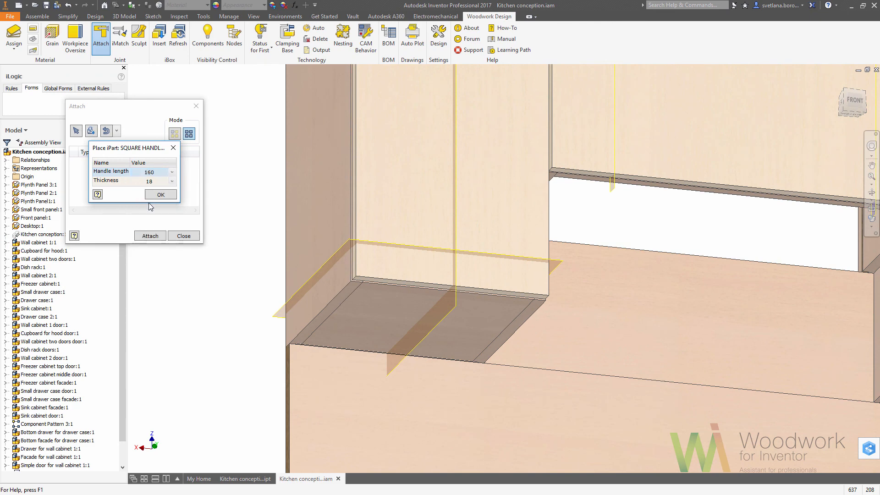
{"action": "left_click", "coordinate": [160, 196]}
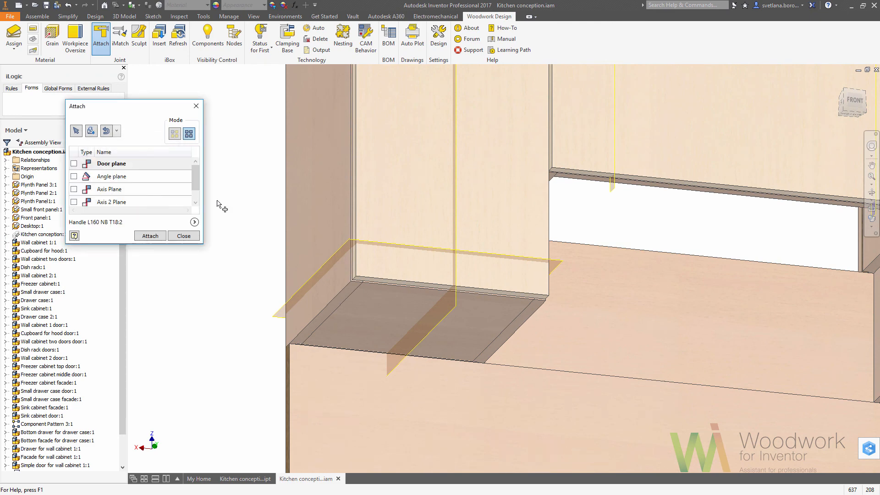
Attach the handle to the wall cabinet 1 door's front, aligning its angle and axis planes with the vertical mid plane and horizontal offset plane
{"action": "left_click", "coordinate": [383, 222]}
{"action": "left_click", "coordinate": [127, 180]}
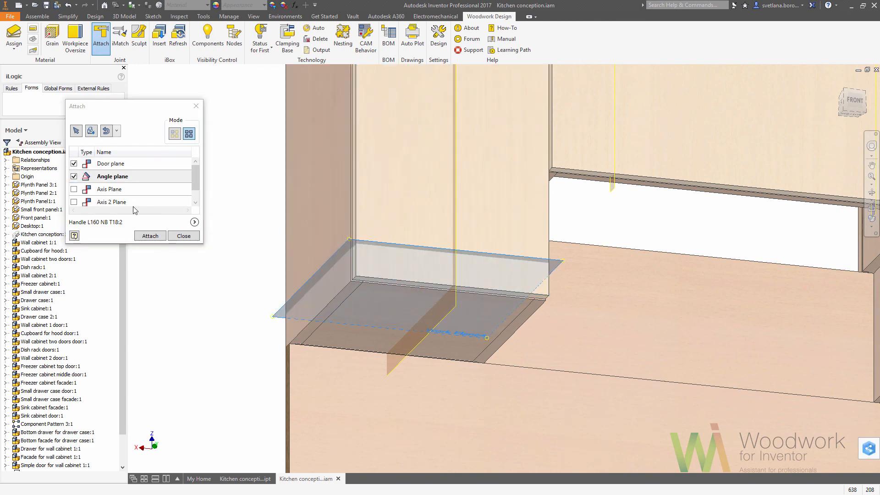
{"action": "left_click", "coordinate": [117, 189]}
{"action": "left_click", "coordinate": [452, 308]}
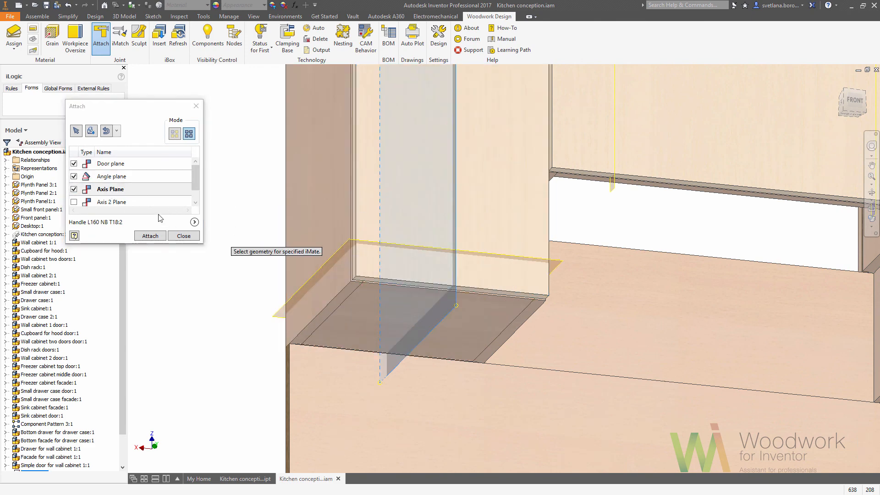
{"action": "left_click", "coordinate": [347, 241]}
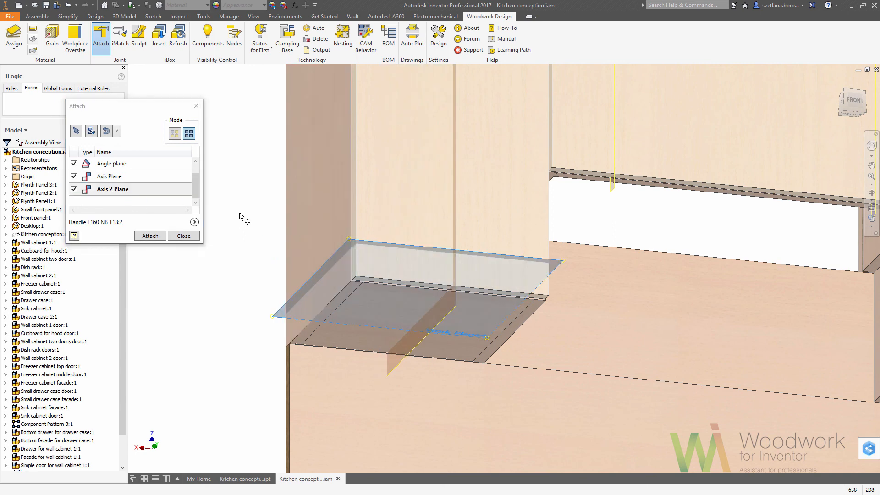
{"action": "left_click", "coordinate": [150, 236]}
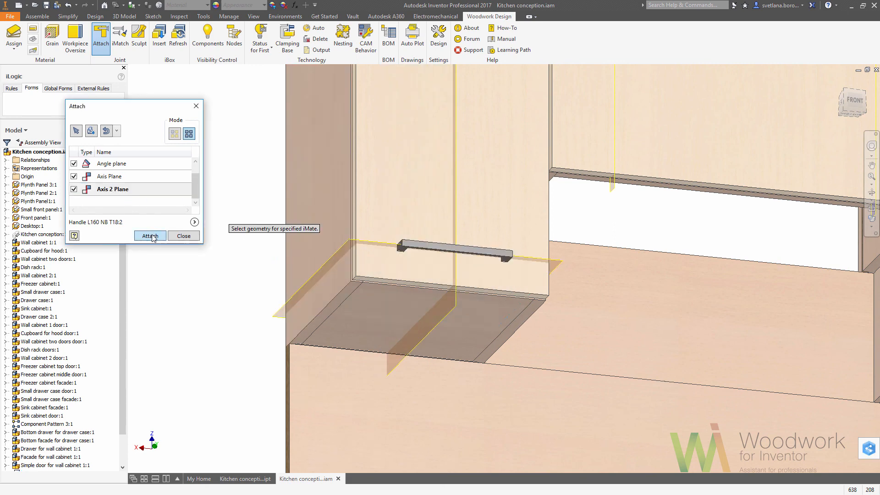
{"action": "left_click", "coordinate": [183, 236]}
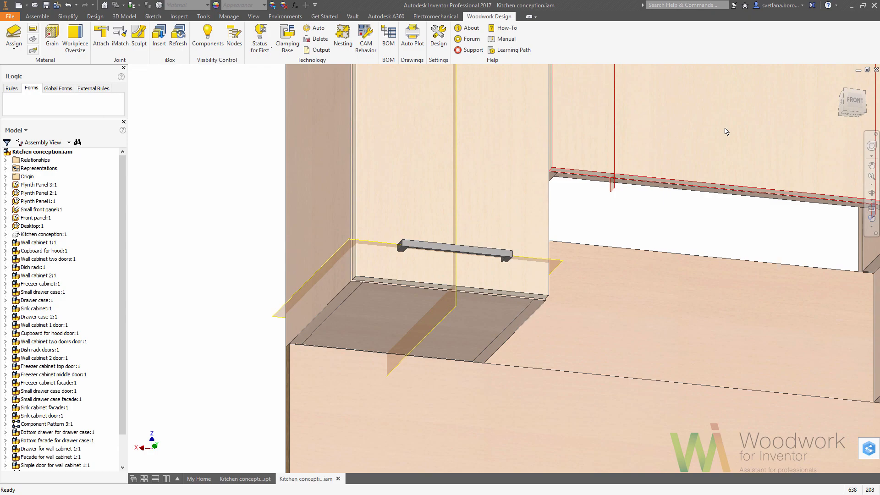
{"action": "left_click", "coordinate": [854, 101]}
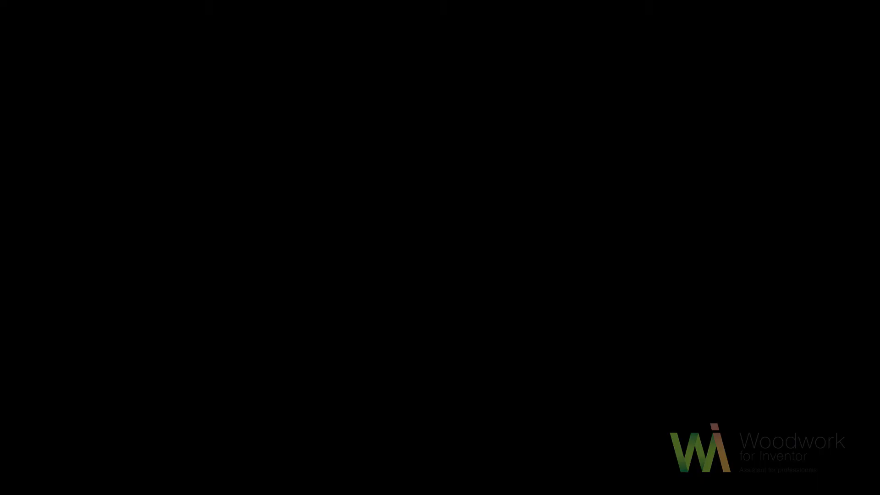